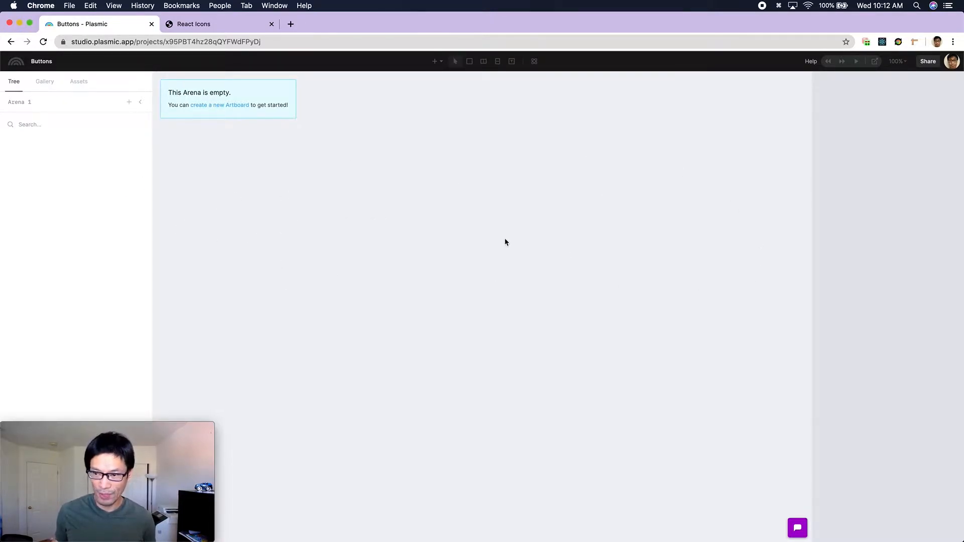
Create a new artboard, resize it to about 400 × 357 px, and draw a horizontal stack about 273 × 123 px inside it
{"action": "left_click", "coordinate": [228, 107]}
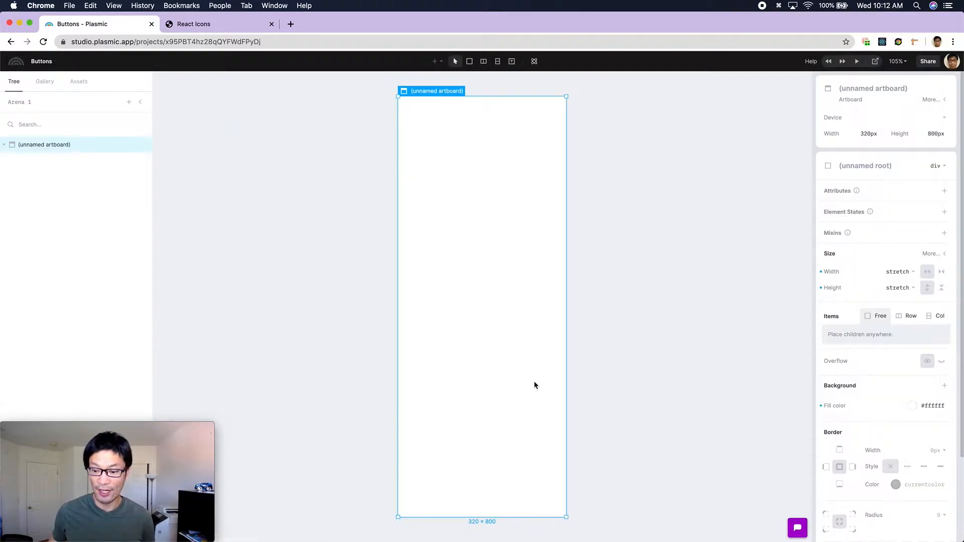
{"action": "left_click_drag", "start_coordinate": [566, 517], "coordinate": [608, 284]}
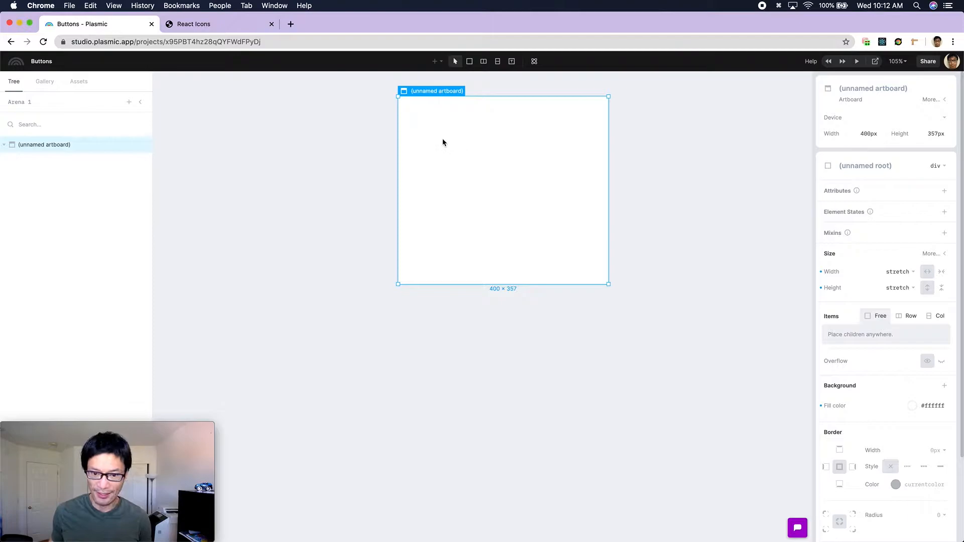
{"action": "key", "text": "s"}
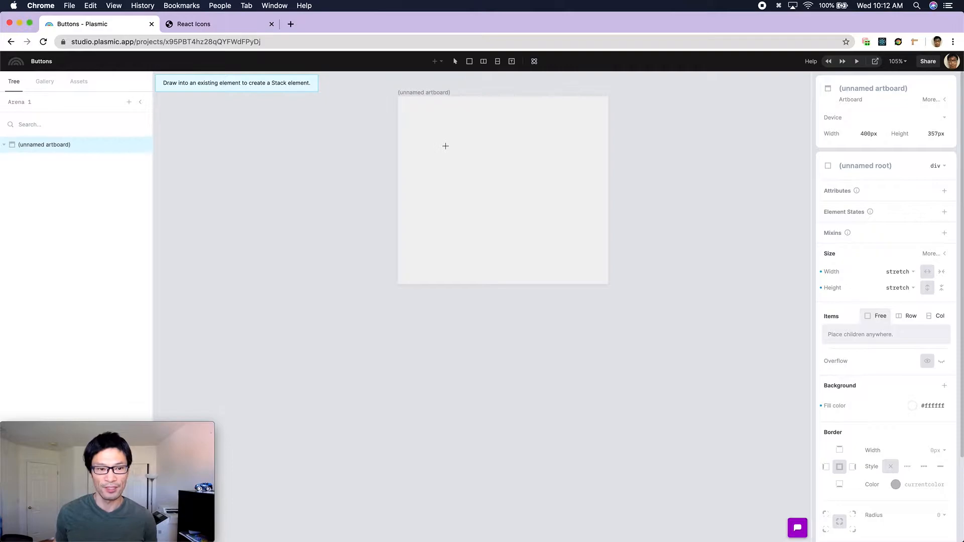
{"action": "mouse_move", "coordinate": [428, 141]}
{"action": "left_mouse_down"}
{"action": "mouse_move", "coordinate": [512, 196]}
{"action": "mouse_move", "coordinate": [580, 203]}
{"action": "mouse_move", "coordinate": [494, 261]}
{"action": "mouse_move", "coordinate": [510, 251]}
{"action": "mouse_move", "coordinate": [516, 224]}
{"action": "mouse_move", "coordinate": [572, 205]}
{"action": "left_mouse_up"}
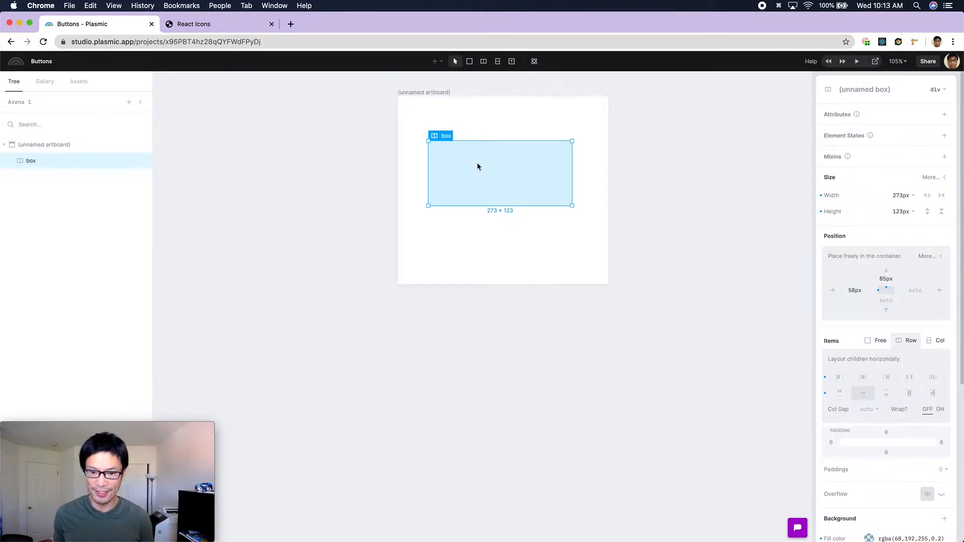
Add a text element reading "Button" inside the horizontal stack
{"action": "key", "text": "t"}
{"action": "left_click", "coordinate": [476, 163]}
{"action": "type", "text": "Button"}
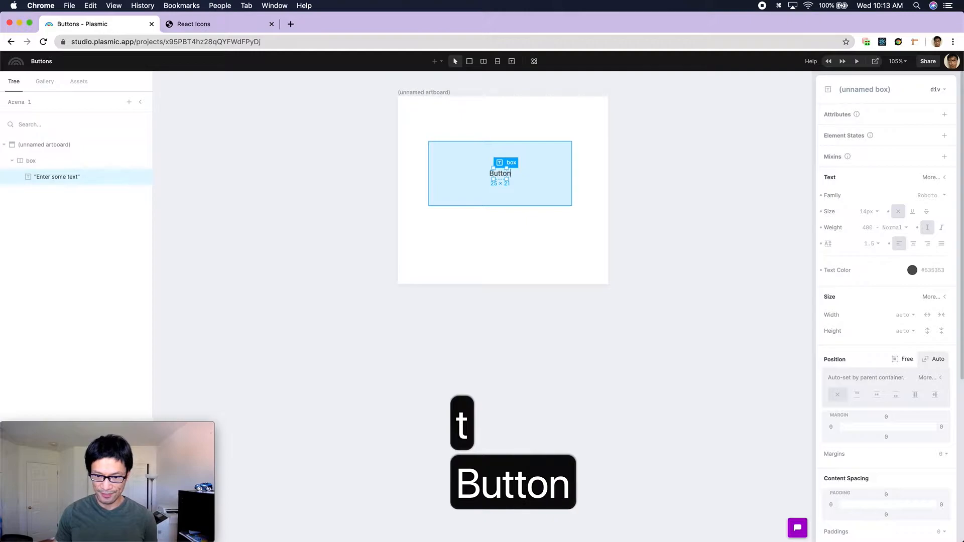
{"action": "key", "text": "Escape"}
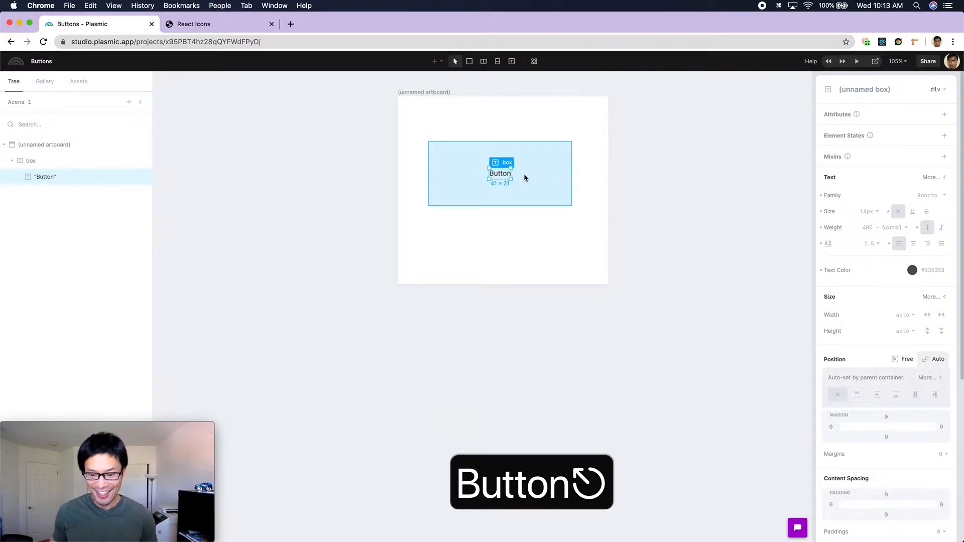
Try shrinking the stack around the Button text to fit its content in width and height
{"action": "left_click", "coordinate": [550, 178]}
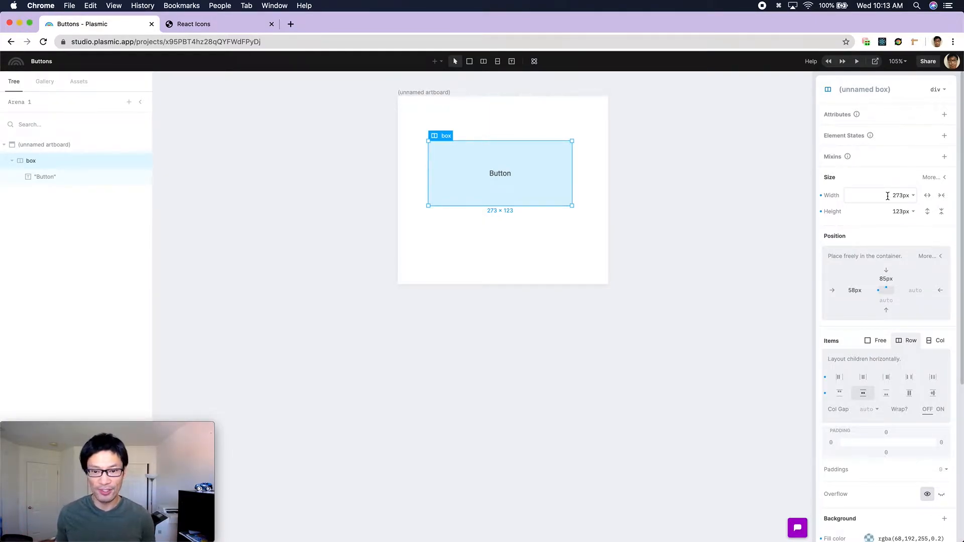
{"action": "left_click", "coordinate": [572, 175]}
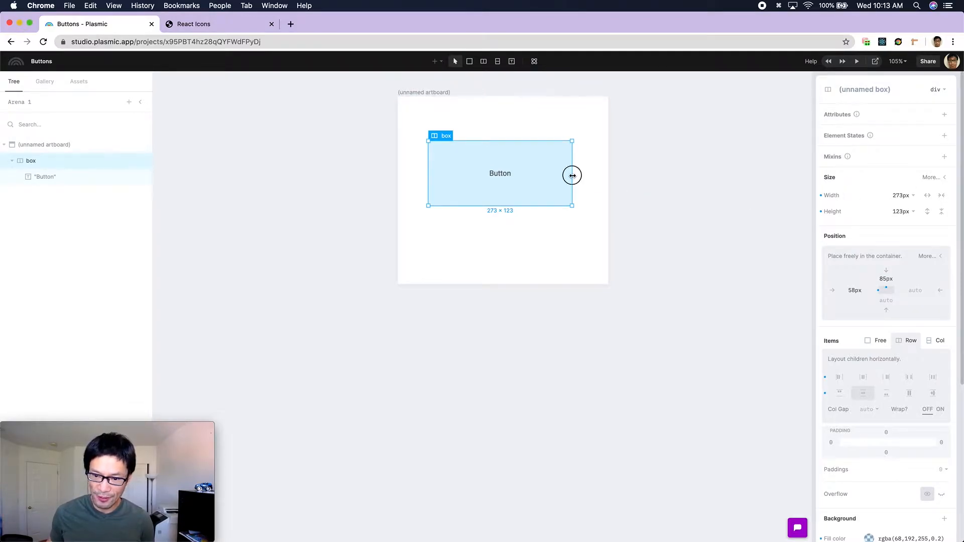
{"action": "left_click", "coordinate": [572, 176]}
{"action": "left_click", "coordinate": [444, 186]}
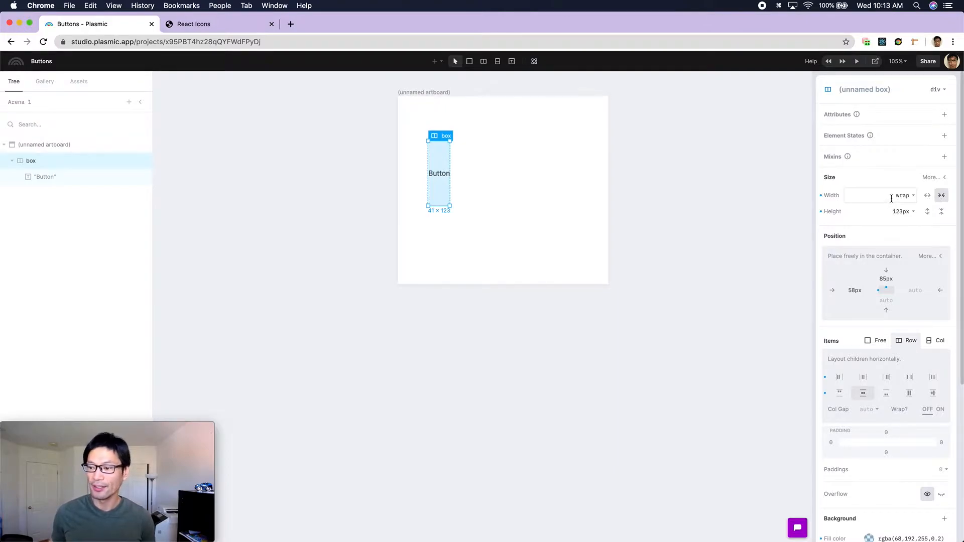
{"action": "left_click", "coordinate": [942, 214]}
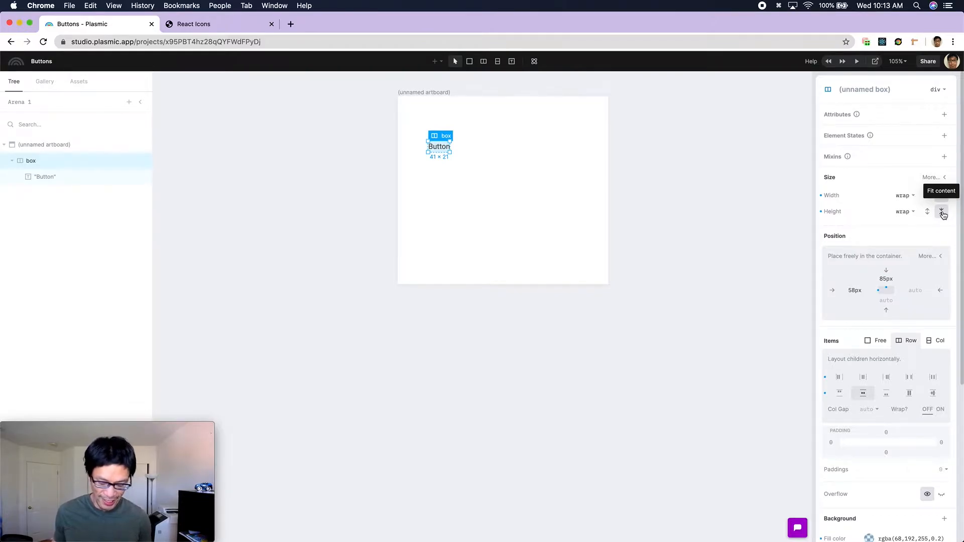
Undo the stack's fit-content sizing for both height and width
{"action": "key", "text": "super+z"}
{"action": "key", "text": "super+z"}
{"action": "key", "text": "super+z"}
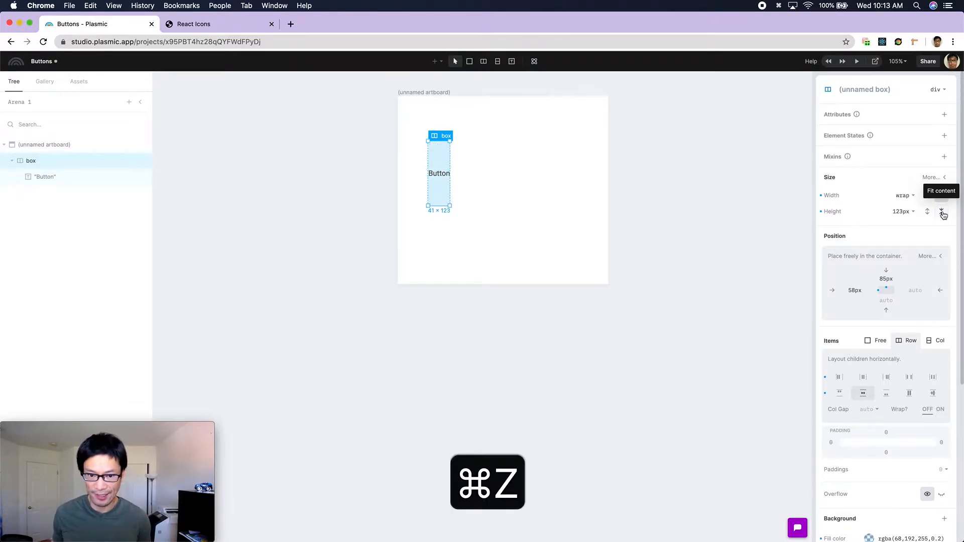
{"action": "key", "text": "super+z"}
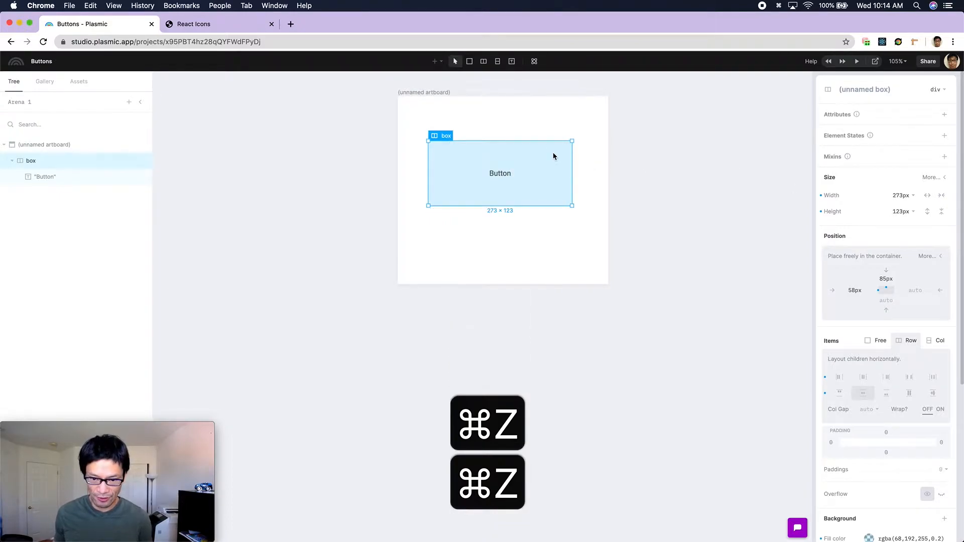
Make the stack wrap its content in both dimensions and set its paddings to 5px vertical and 10px horizontal
{"action": "key", "text": "a"}
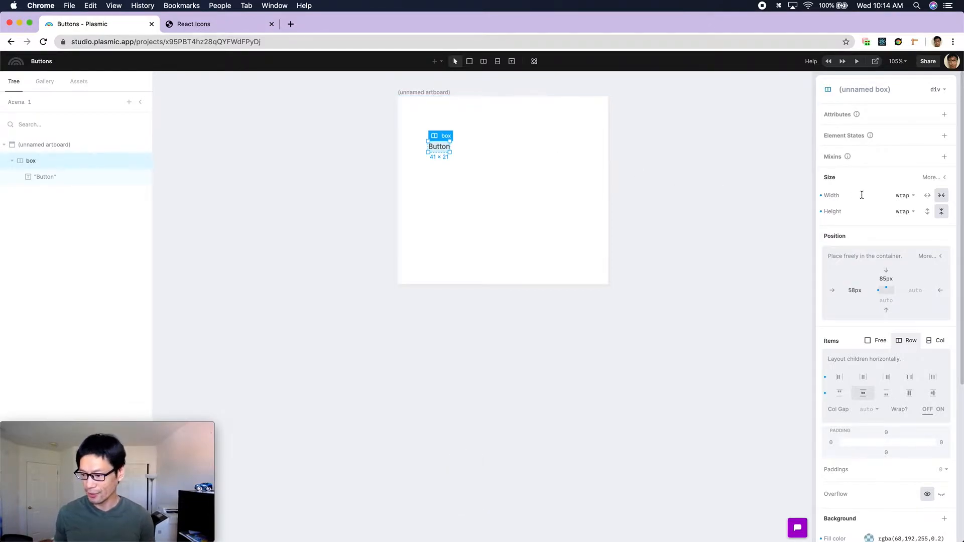
{"action": "scroll", "coordinate": [862, 195], "scroll_direction": "down", "scroll_amount": 5}
{"action": "left_click", "coordinate": [891, 233]}
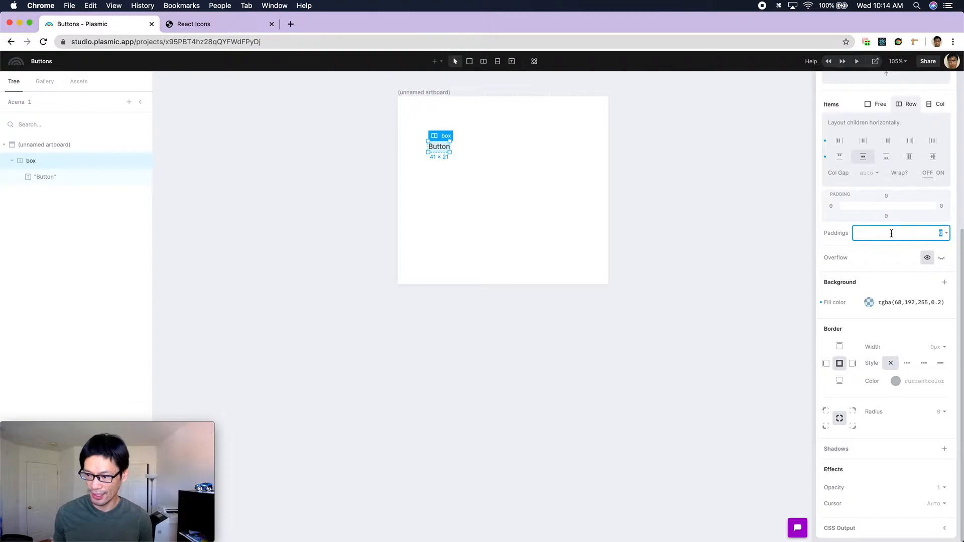
{"action": "type", "text": "5 10"}
{"action": "key", "text": "Return"}
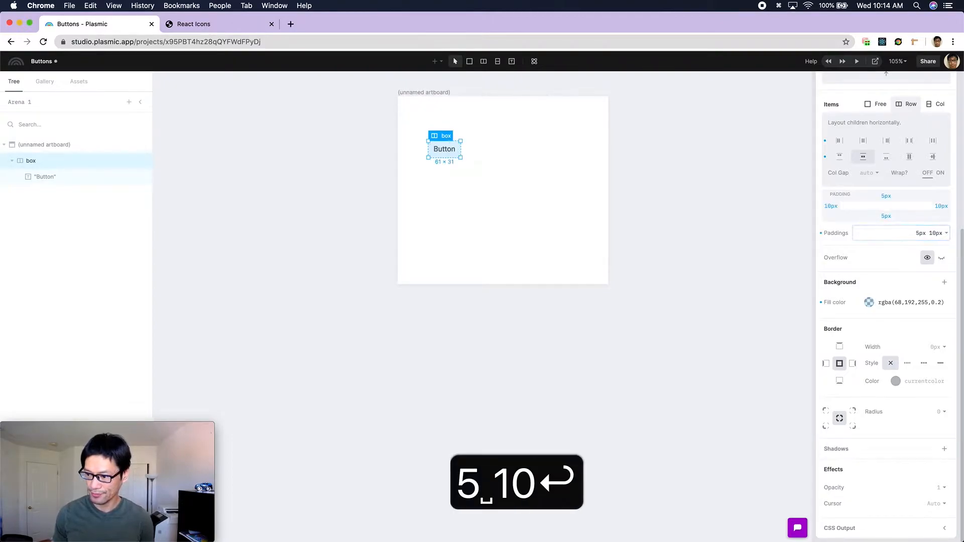
Change the stack's background fill to light grey E1E1E1 at 100% opacity
{"action": "left_click", "coordinate": [913, 302]}
{"action": "left_click_drag", "start_coordinate": [833, 132], "coordinate": [824, 128]}
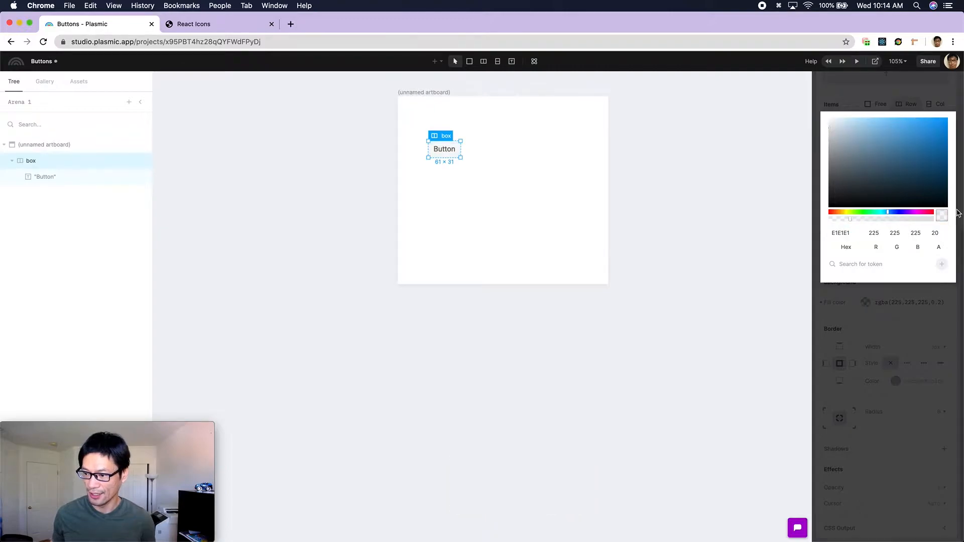
{"action": "left_click_drag", "start_coordinate": [928, 220], "coordinate": [954, 223]}
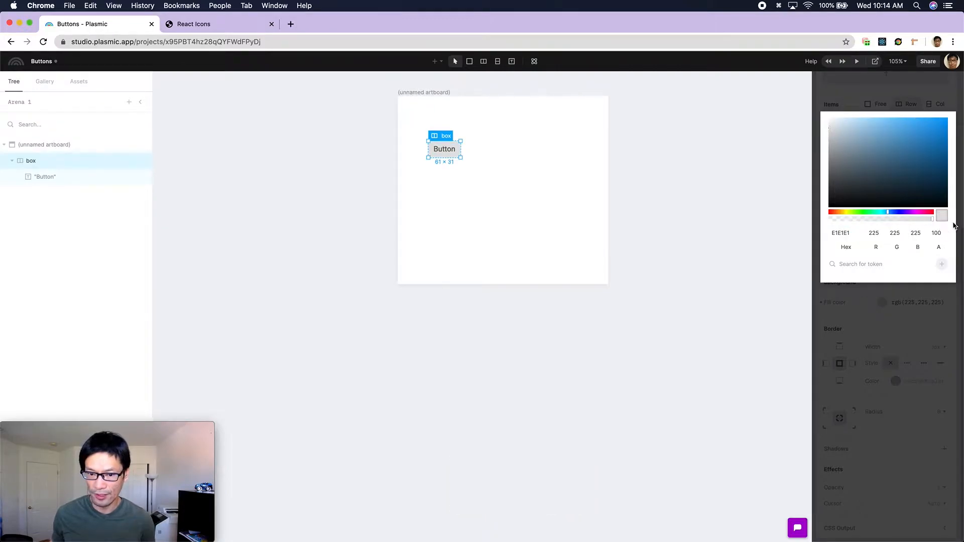
{"action": "left_click", "coordinate": [897, 302]}
Round all corners of the stack with a 5px radius
{"action": "left_click", "coordinate": [936, 410]}
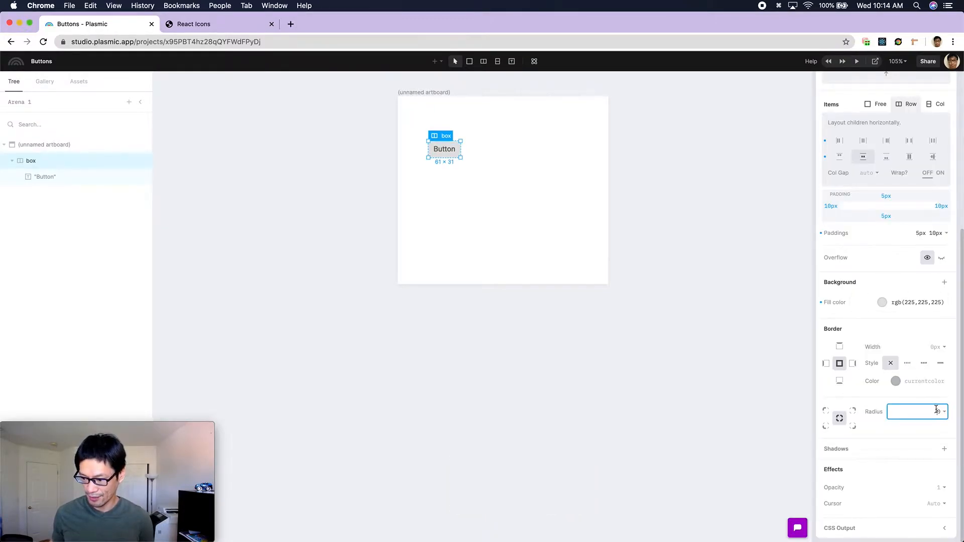
{"action": "key", "text": "super+a"}
{"action": "type", "text": "5"}
{"action": "key", "text": "Return"}
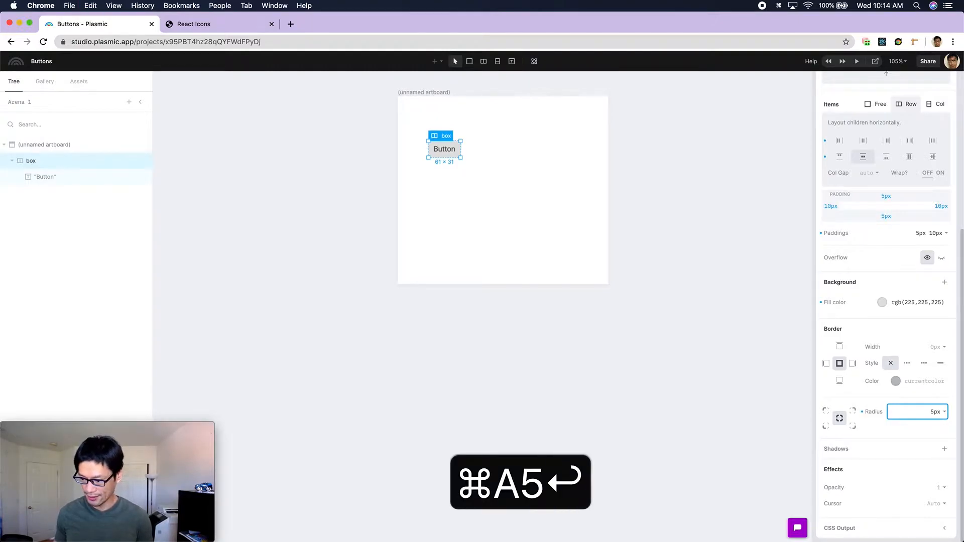
Add an outset shadow to the stack with left 1px, top 1px, blur 4px and spread 0
{"action": "left_click", "coordinate": [944, 449]}
{"action": "left_click", "coordinate": [864, 141]}
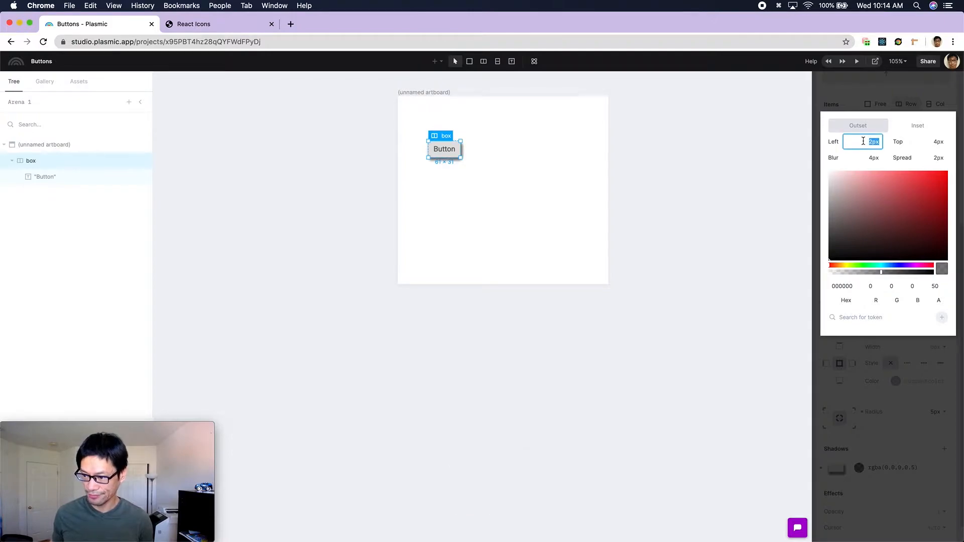
{"action": "type", "text": "1"}
{"action": "key", "text": "Tab"}
{"action": "type", "text": "1"}
{"action": "key", "text": "Tab"}
{"action": "type", "text": "0"}
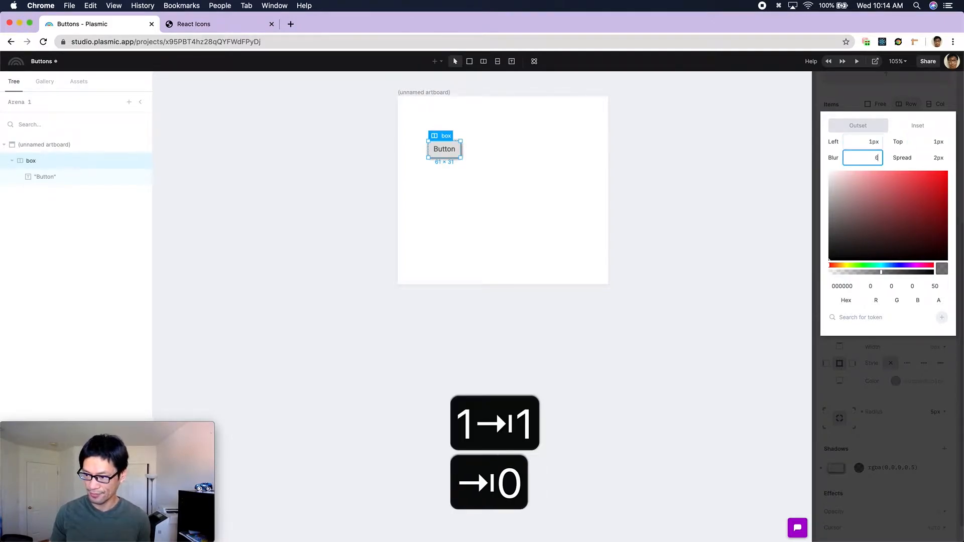
{"action": "key", "text": "BackSpace"}
{"action": "type", "text": "4"}
{"action": "key", "text": "Tab"}
{"action": "type", "text": "0"}
{"action": "key", "text": "Return"}
{"action": "key", "text": "Return"}
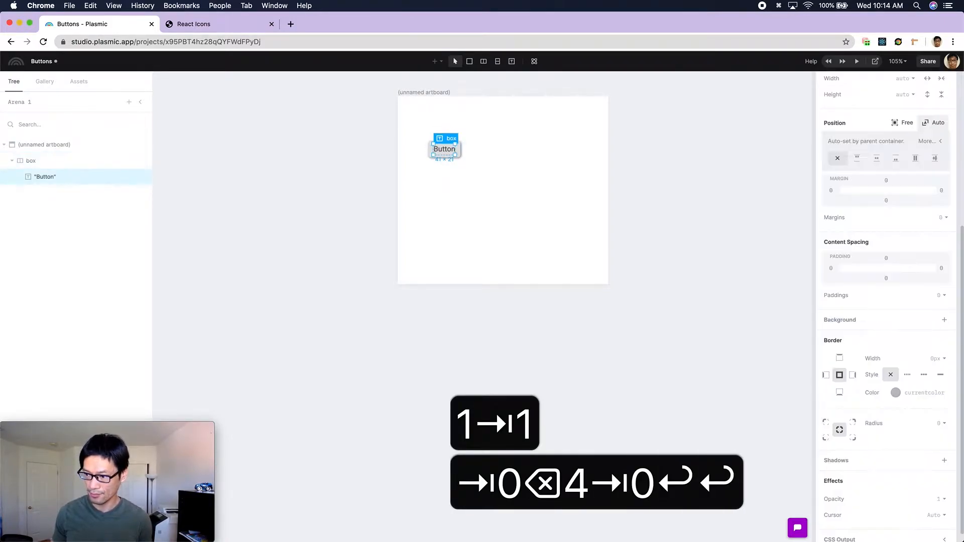
{"action": "left_click", "coordinate": [531, 154]}
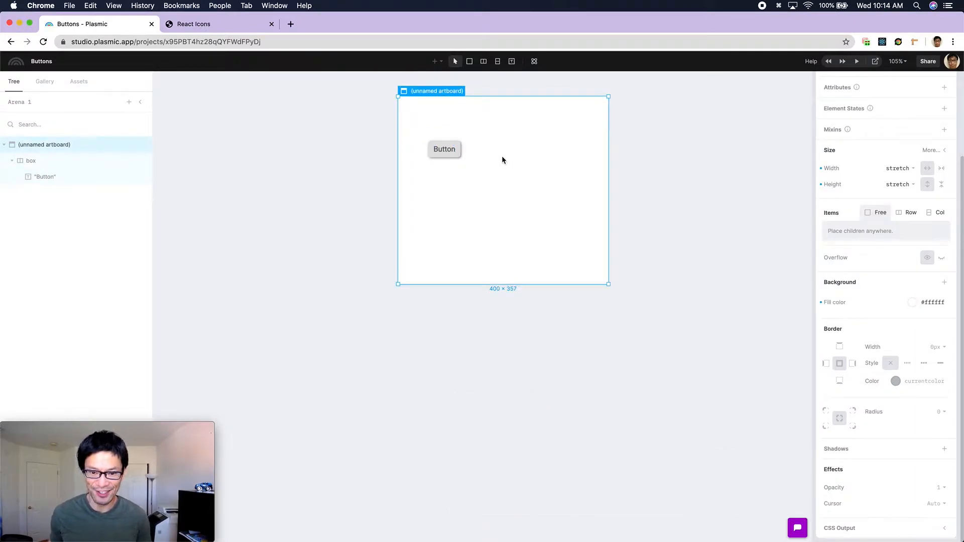
Extract the styled stack as a new component named "Button"
{"action": "left_click", "coordinate": [458, 157]}
{"action": "left_click", "coordinate": [474, 171]}
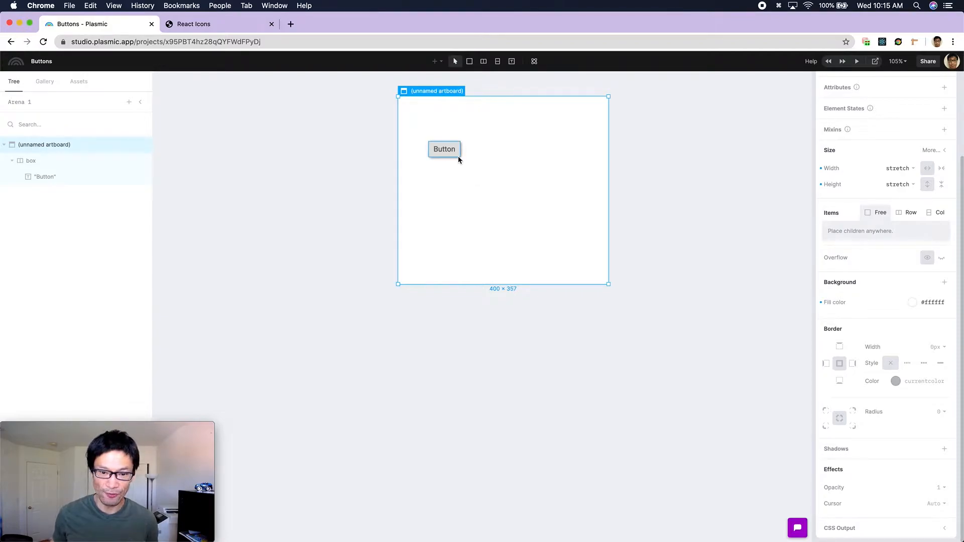
{"action": "right_click", "coordinate": [458, 160]}
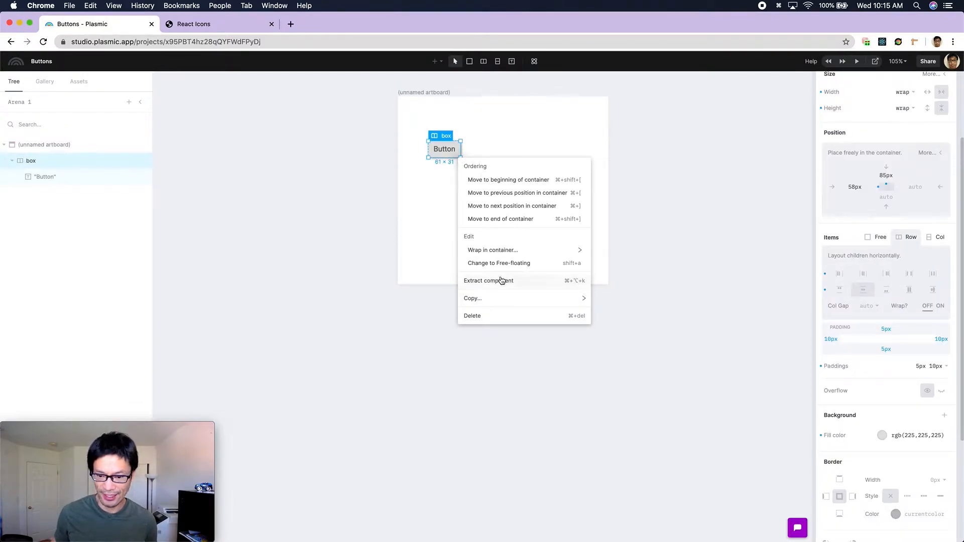
{"action": "left_click", "coordinate": [534, 62]}
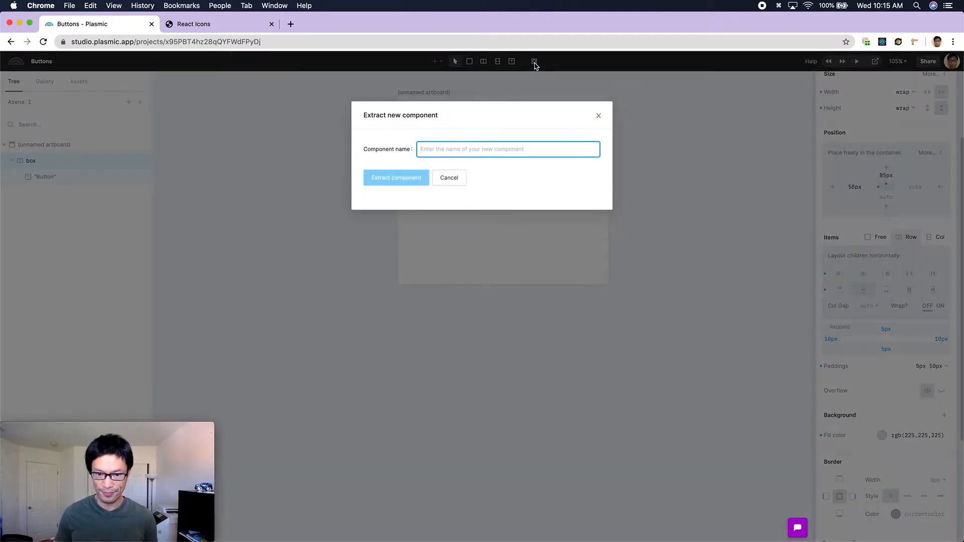
{"action": "type", "text": "Button"}
{"action": "key", "text": "Return"}
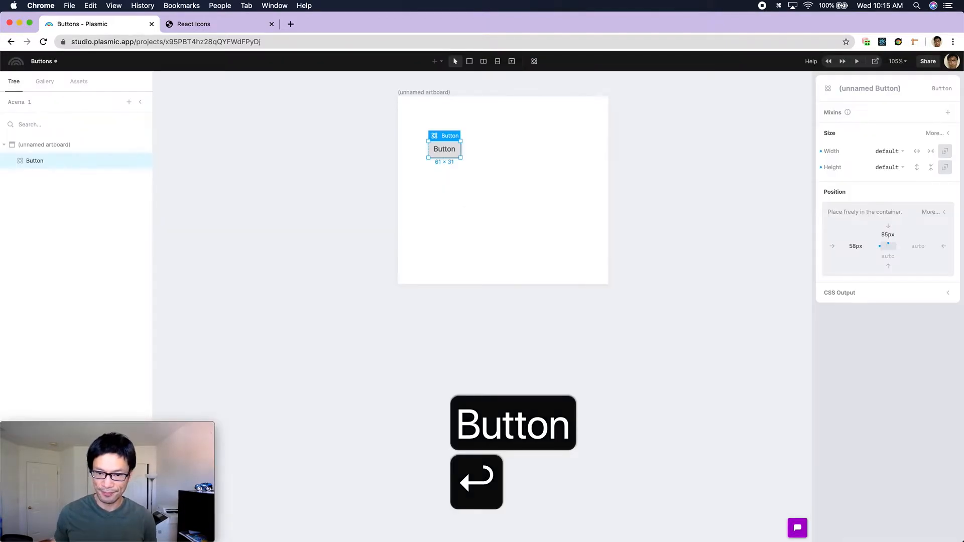
Duplicate the Button instance twice and place the copies at about 238px left, 131px down and 134px left, 222px down in the artboard
{"action": "left_click", "coordinate": [450, 137]}
{"action": "left_click_drag", "start_coordinate": [451, 137], "coordinate": [454, 136]}
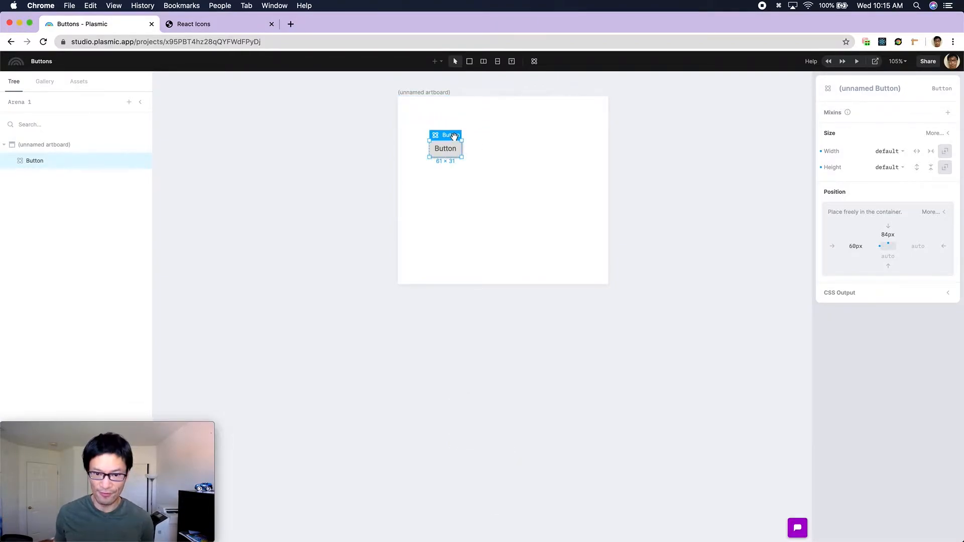
{"action": "key", "text": "super+d"}
{"action": "key", "text": "super+d"}
{"action": "left_click_drag", "start_coordinate": [425, 95], "coordinate": [550, 162]}
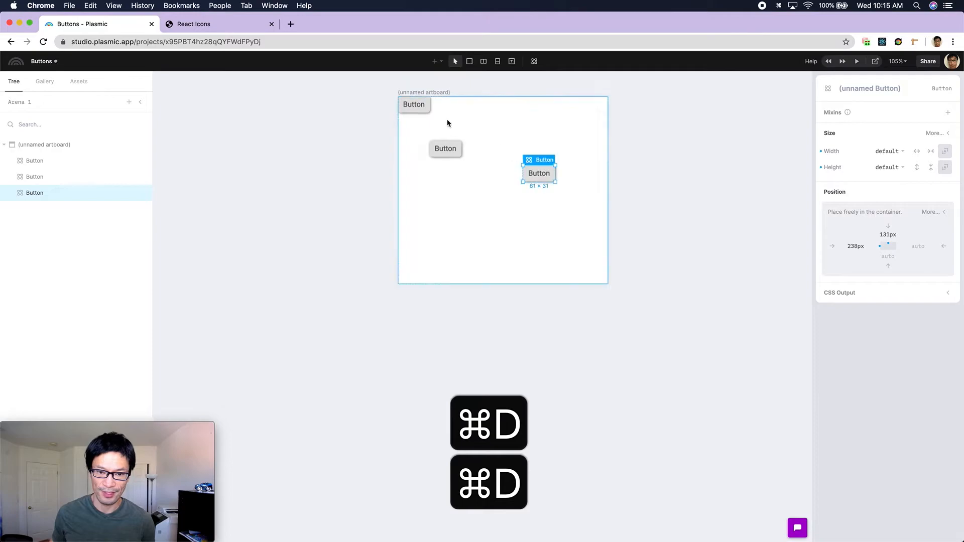
{"action": "left_click", "coordinate": [424, 102]}
{"action": "left_click_drag", "start_coordinate": [416, 95], "coordinate": [485, 211]}
{"action": "scroll", "coordinate": [538, 211], "scroll_direction": "up", "scroll_amount": 1}
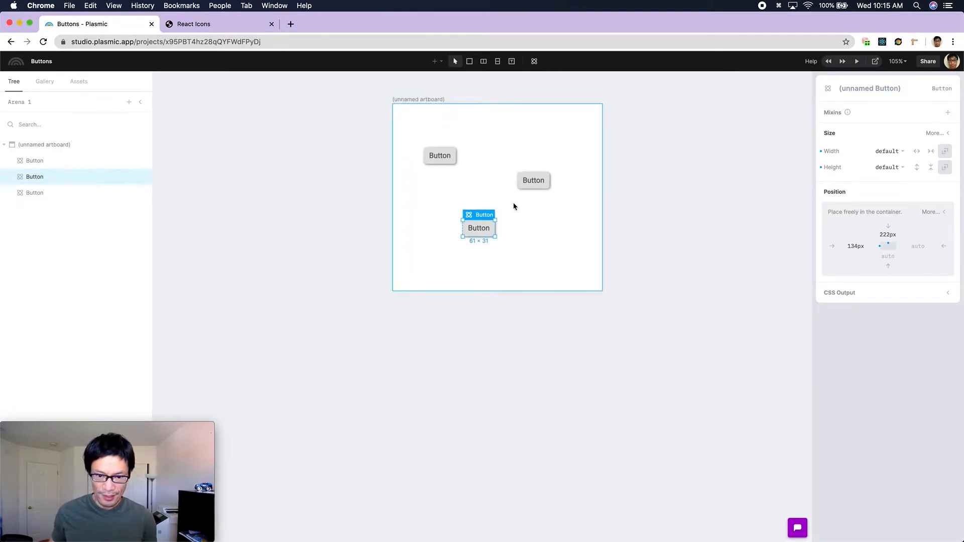
Edit the Button component in place from its first instance and change the root's fill color to green 37F23B
{"action": "left_click", "coordinate": [452, 161]}
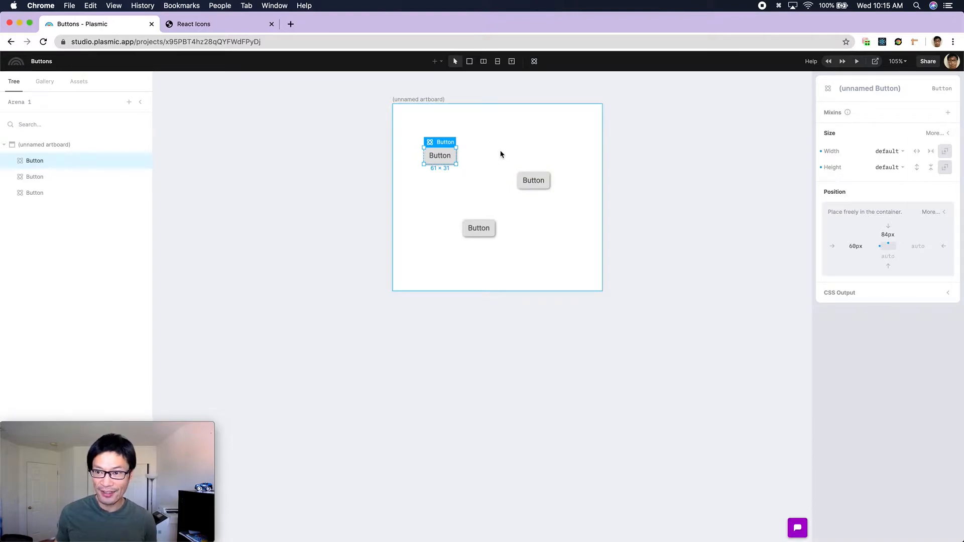
{"action": "double_click", "coordinate": [452, 155]}
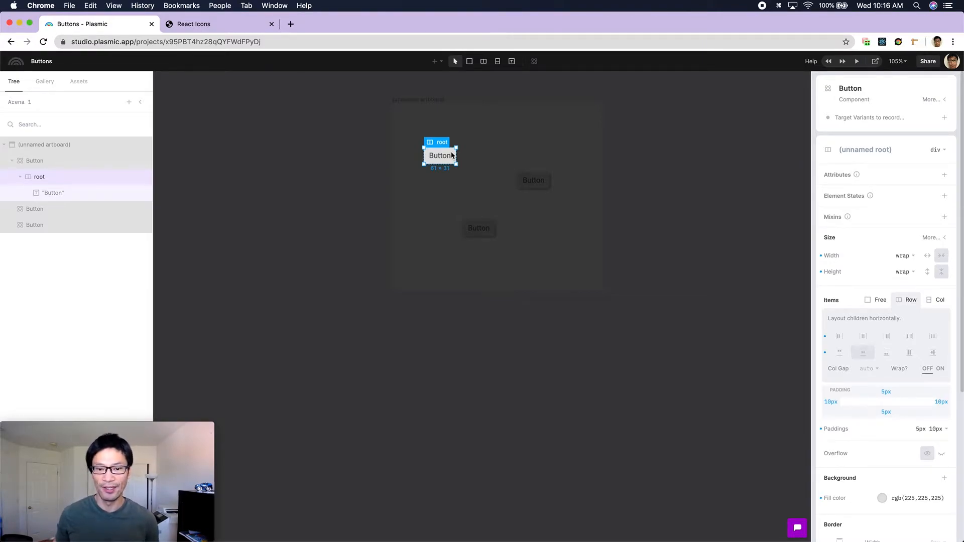
{"action": "left_click", "coordinate": [448, 155]}
{"action": "left_click", "coordinate": [454, 155]}
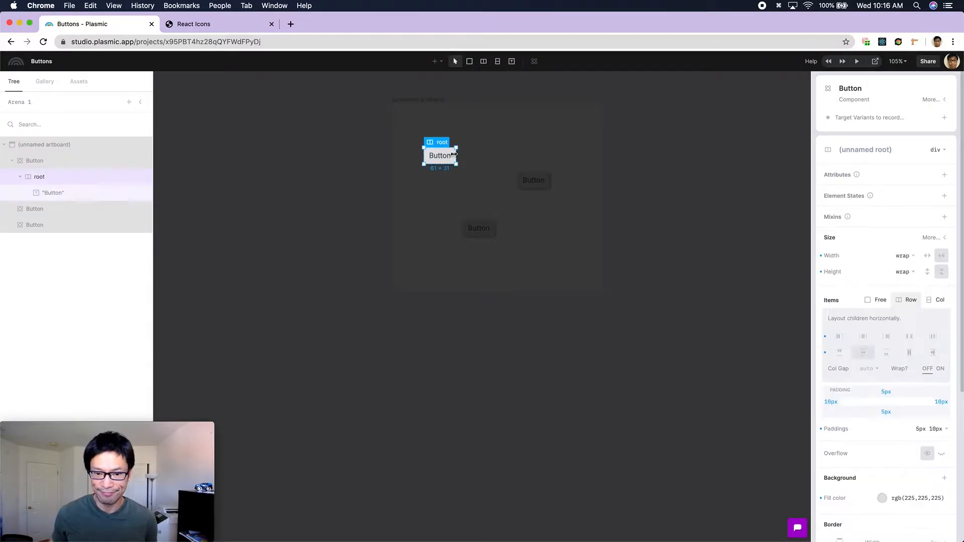
{"action": "scroll", "coordinate": [854, 241], "scroll_direction": "down", "scroll_amount": 5}
{"action": "left_click", "coordinate": [882, 277]}
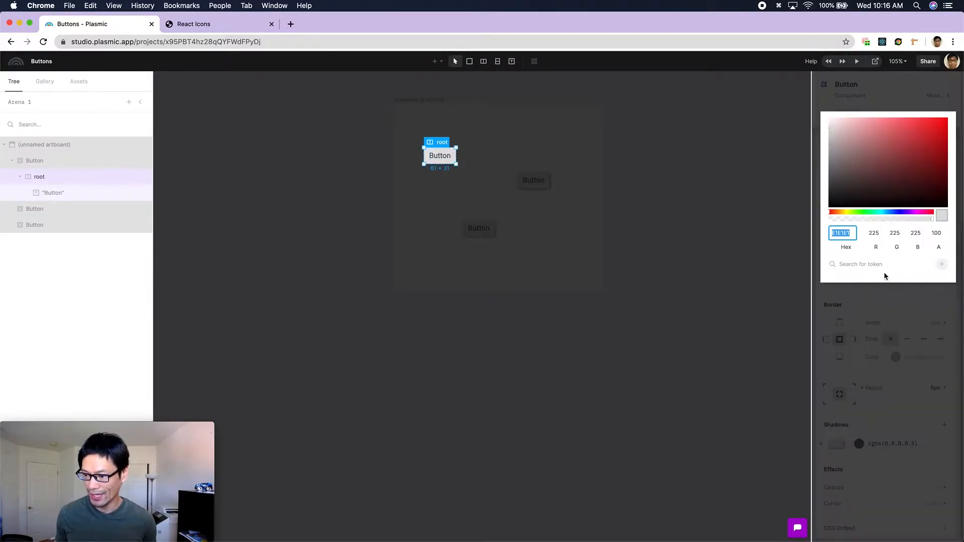
{"action": "left_click", "coordinate": [863, 212]}
{"action": "left_click_drag", "start_coordinate": [903, 131], "coordinate": [920, 122]}
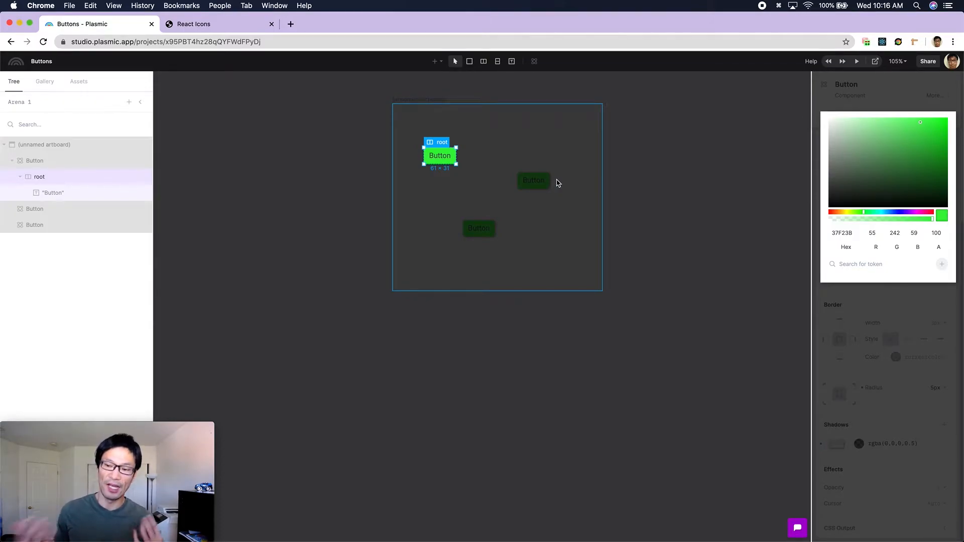
Set the Button root's fill color to light grey rgb(229,229,229) and leave in-place component editing
{"action": "left_click", "coordinate": [829, 126]}
{"action": "left_click", "coordinate": [871, 101]}
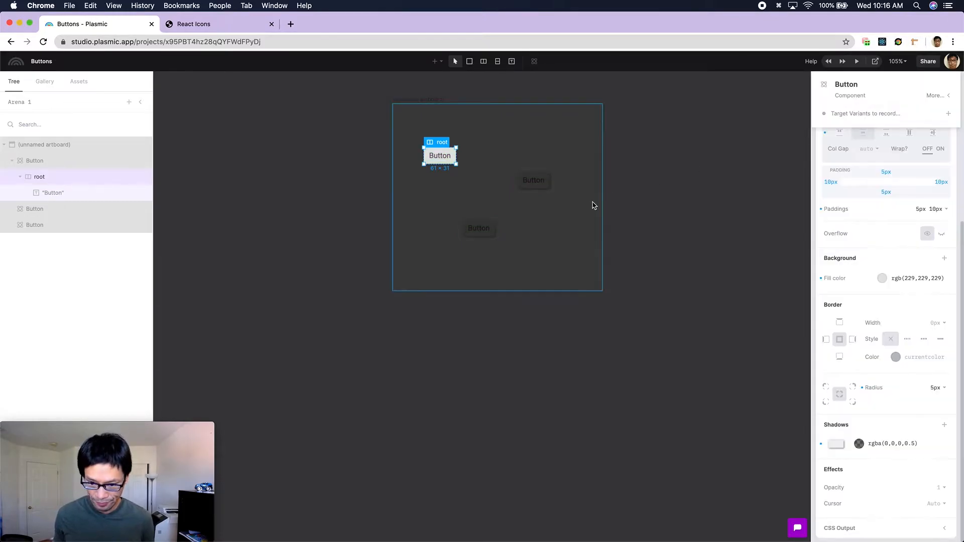
{"action": "left_click", "coordinate": [562, 211]}
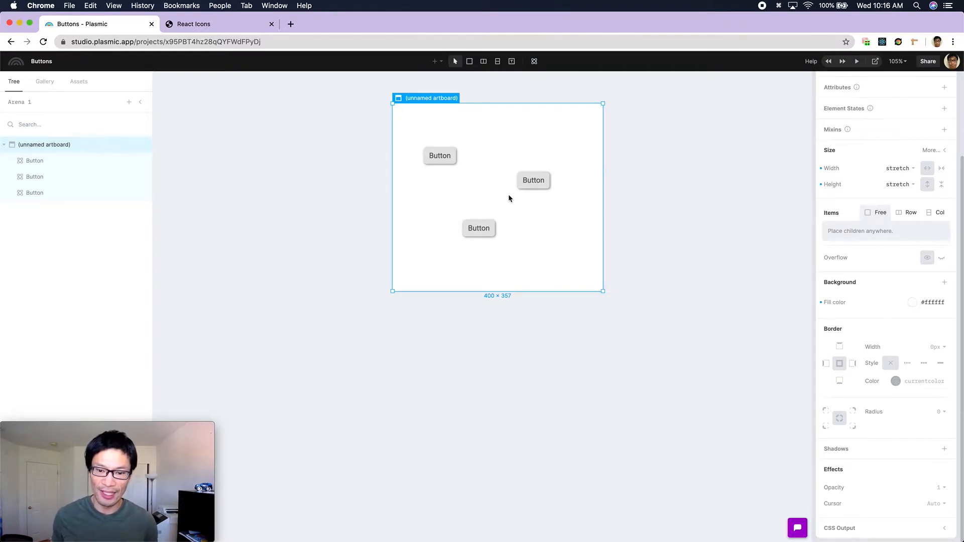
Open the Button master component in a new artboard from its first instance and show it beside the original artboard
{"action": "left_click_drag", "start_coordinate": [490, 188], "coordinate": [461, 201]}
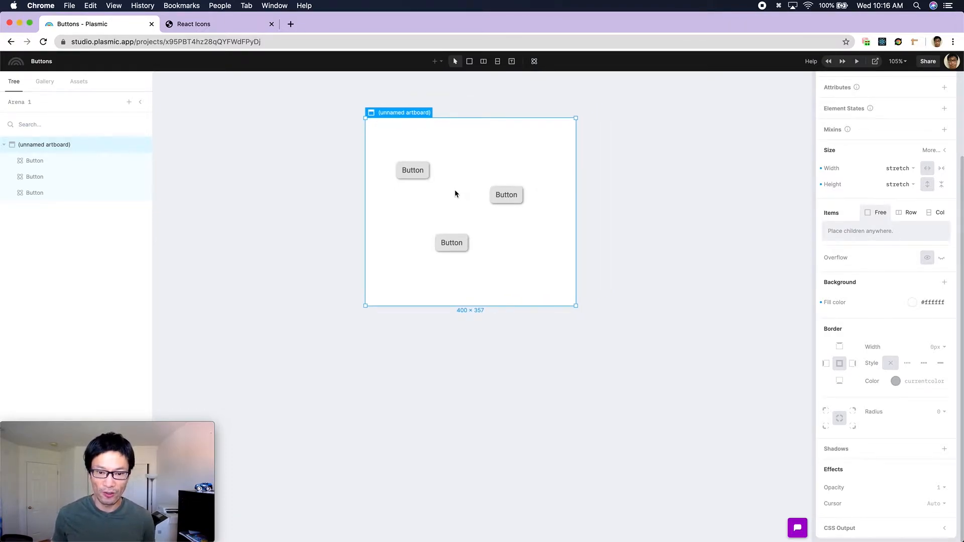
{"action": "right_click", "coordinate": [425, 178]}
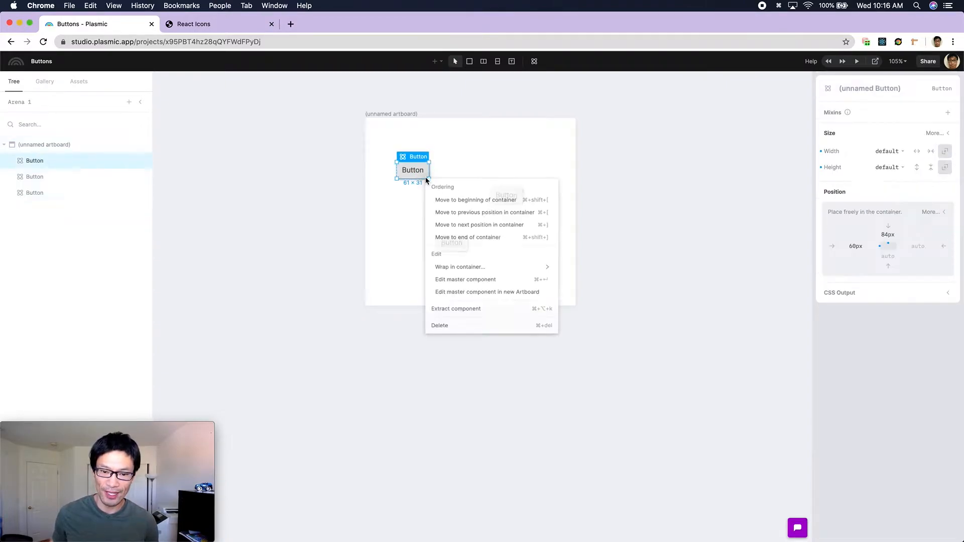
{"action": "left_click", "coordinate": [466, 297]}
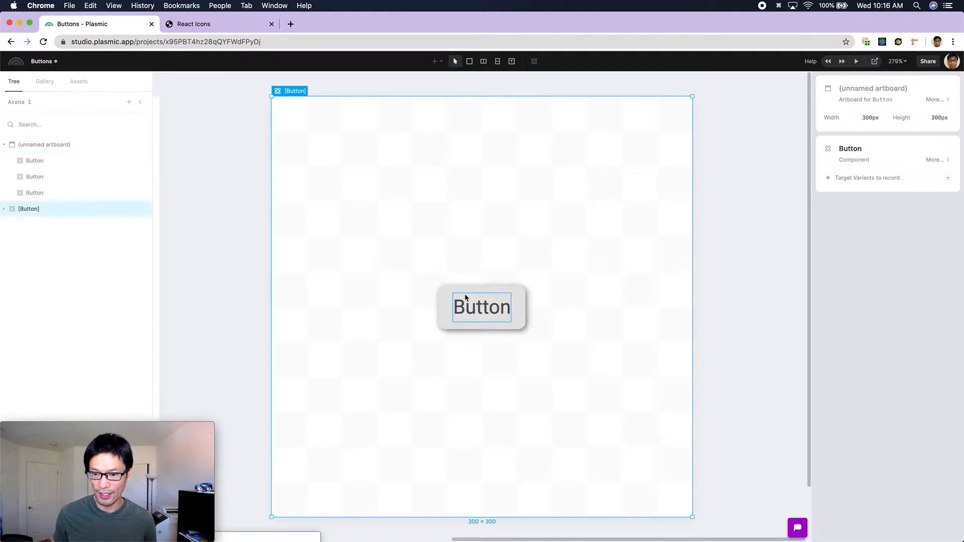
{"action": "scroll", "coordinate": [496, 298], "scroll_direction": "down", "scroll_amount": 5}
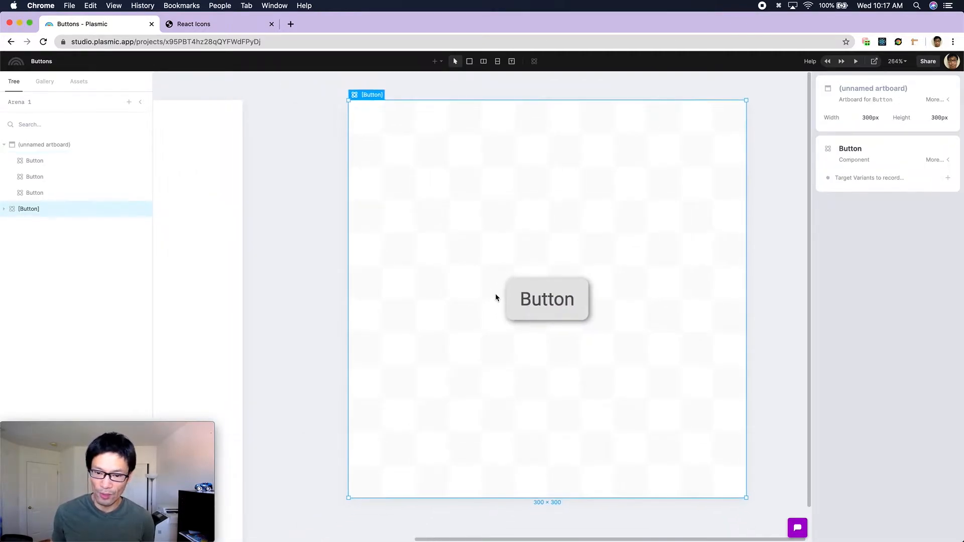
{"action": "left_click_drag", "start_coordinate": [467, 311], "coordinate": [550, 288]}
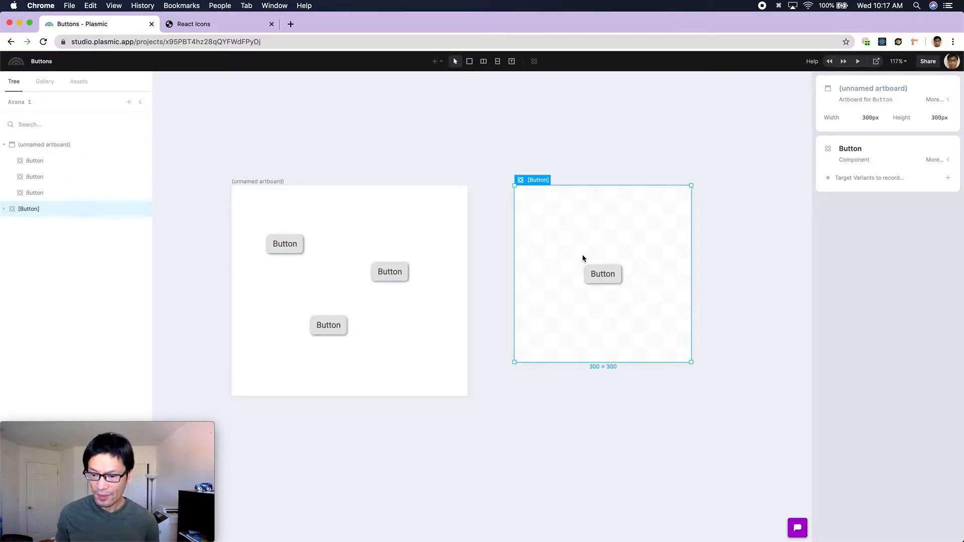
Change the label text in the Button component's own artboard to "Click me!!"
{"action": "left_click", "coordinate": [611, 276]}
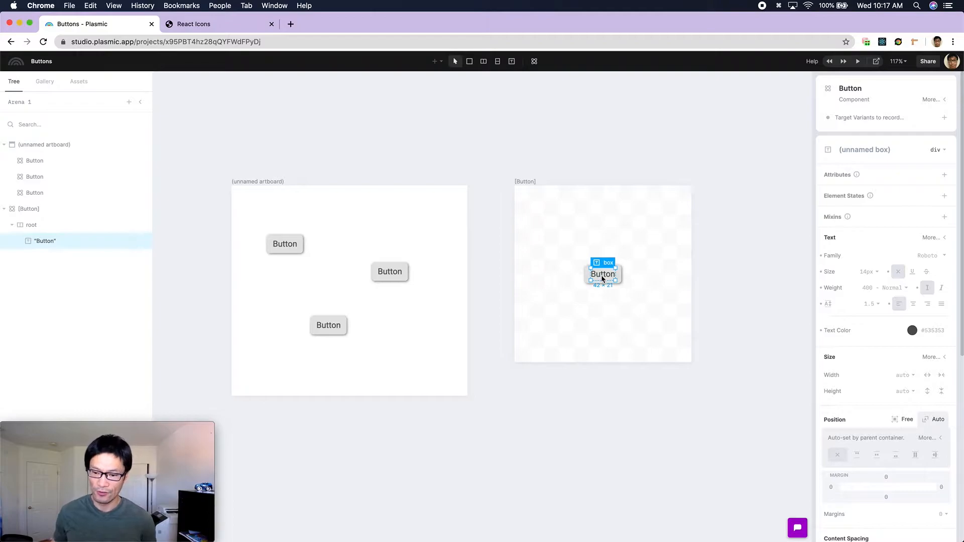
{"action": "key", "text": "Return"}
{"action": "type", "text": "Cl"}
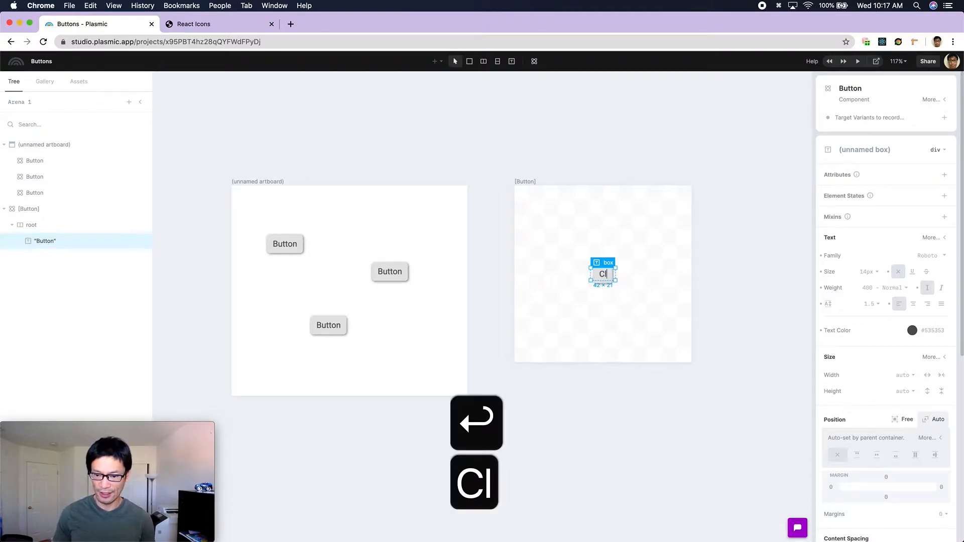
{"action": "type", "text": "ick me!!"}
{"action": "key", "text": "Escape"}
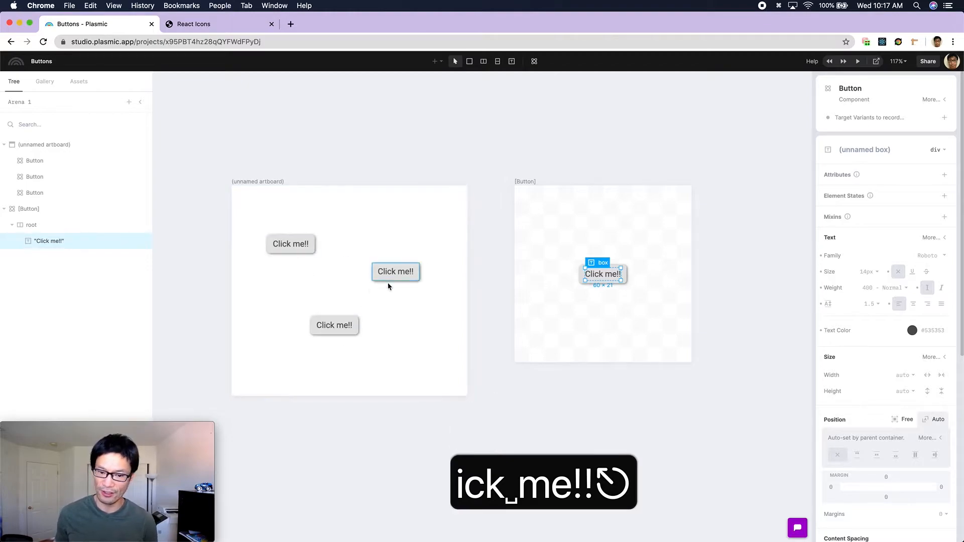
{"action": "left_click", "coordinate": [614, 298]}
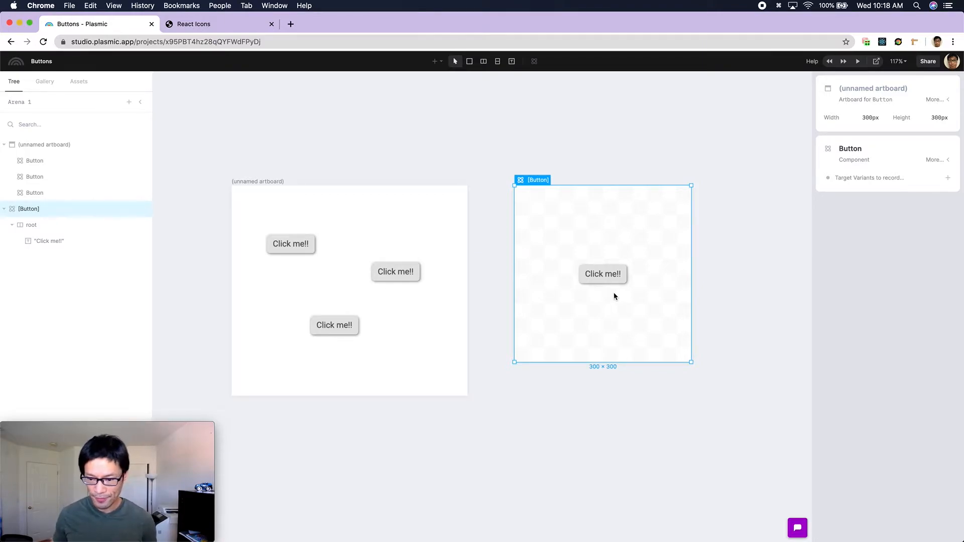
Add a variant group named "type" to the Button component and name its first variant "primary"
{"action": "left_click", "coordinate": [620, 280]}
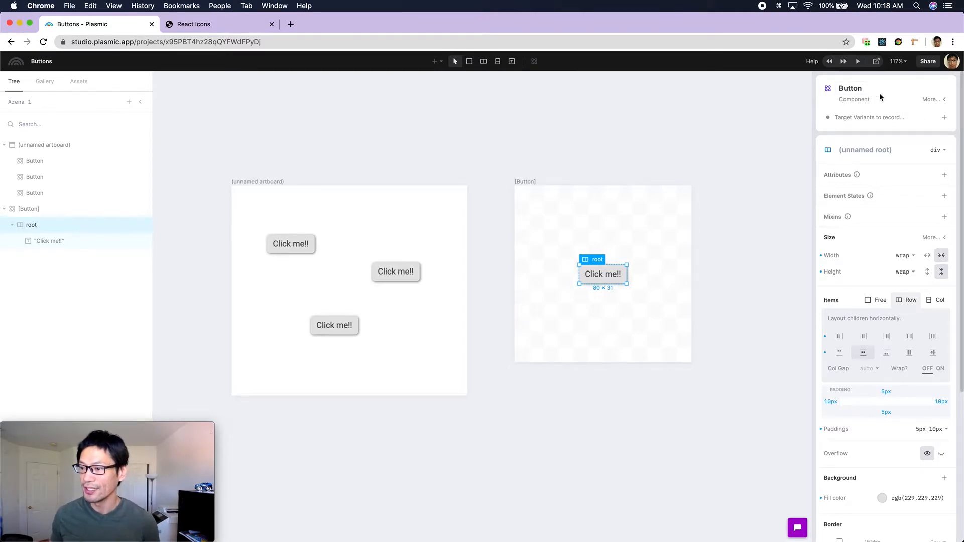
{"action": "left_click", "coordinate": [930, 100]}
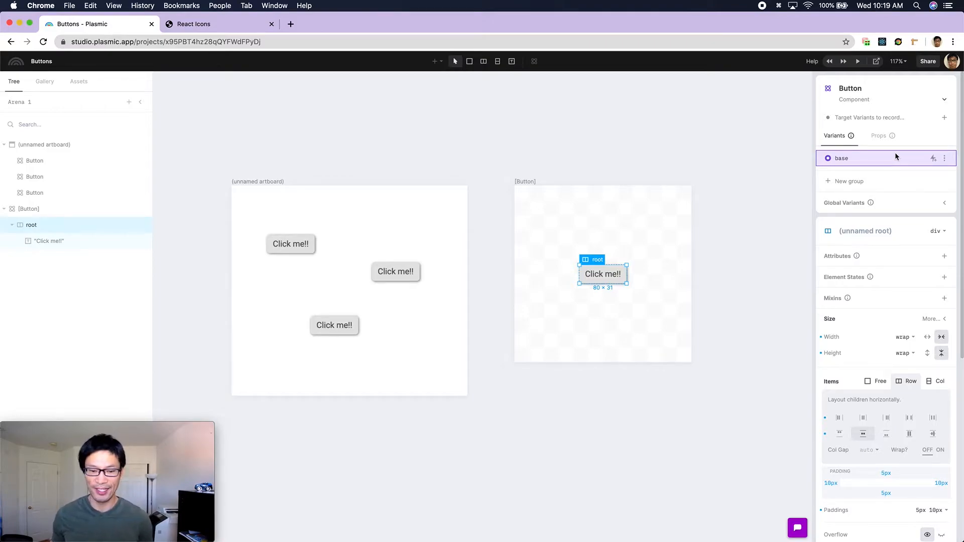
{"action": "left_click", "coordinate": [850, 182]}
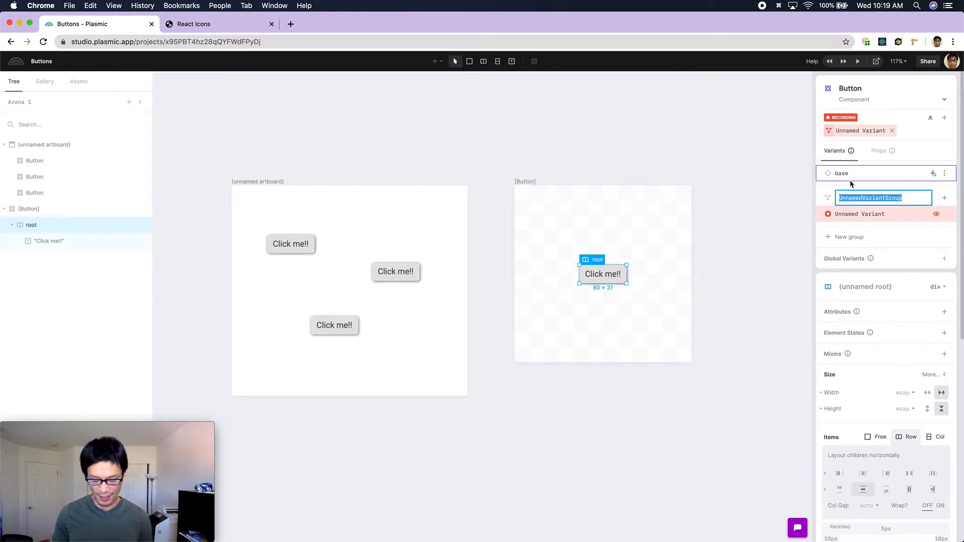
{"action": "type", "text": "type"}
{"action": "key", "text": "Return"}
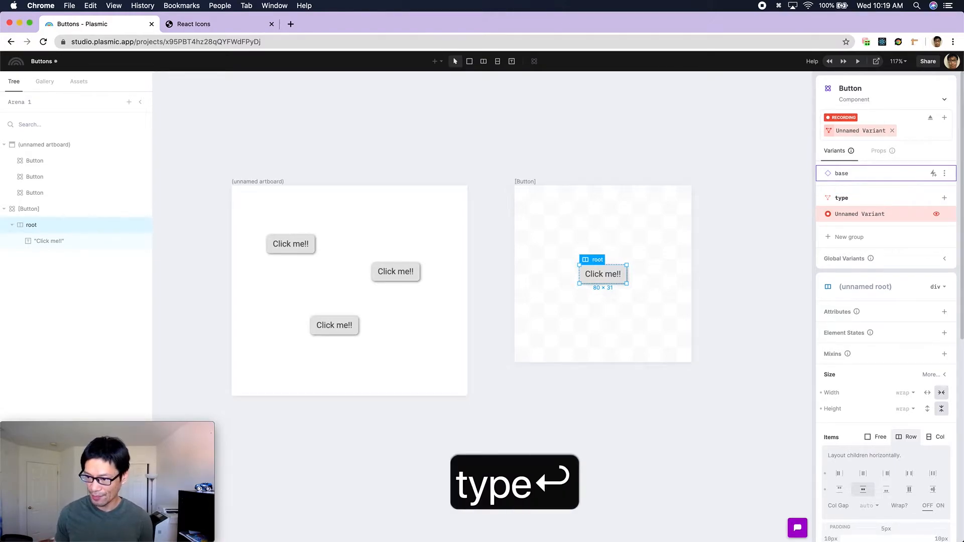
{"action": "double_click", "coordinate": [855, 213]}
{"action": "type", "text": "primary"}
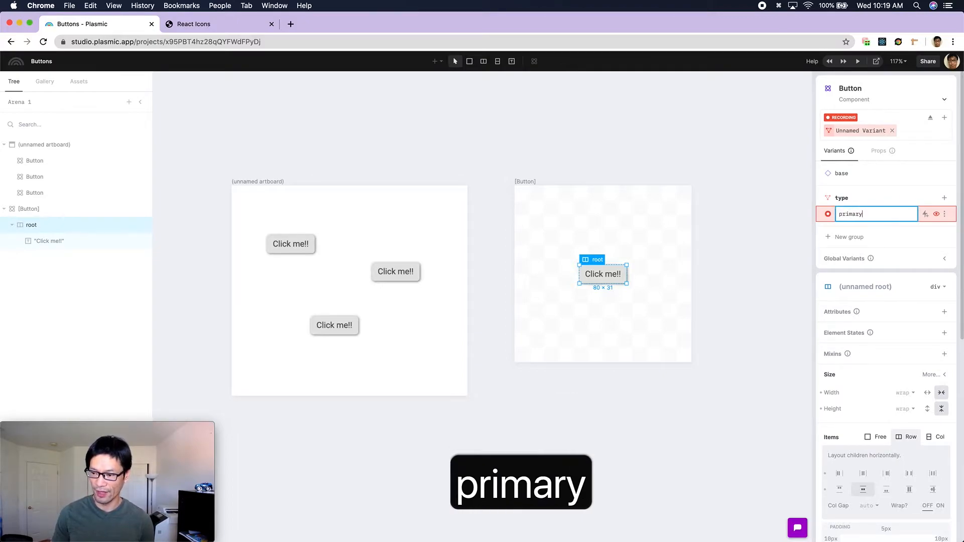
{"action": "key", "text": "Return"}
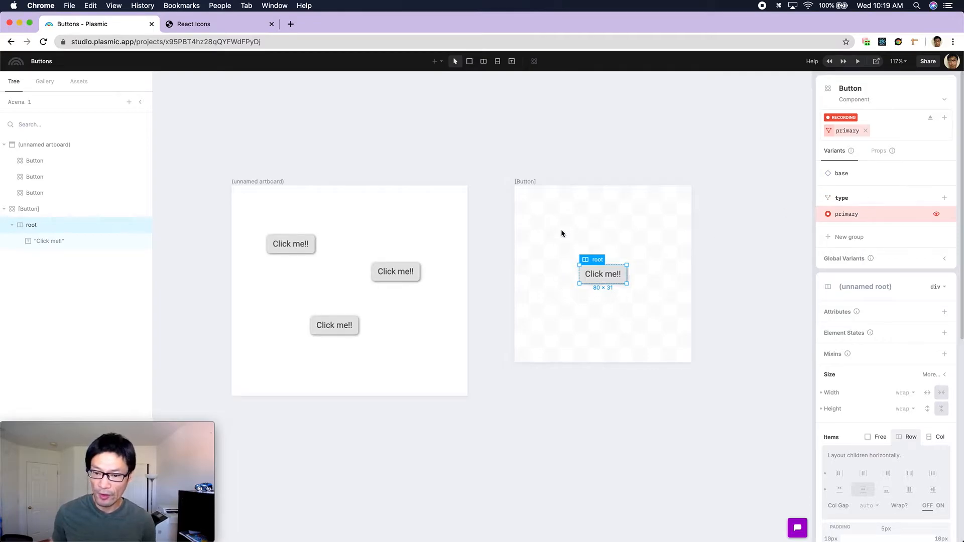
Set the root's fill color in the primary variant to blue rgb(65,94,251)
{"action": "scroll", "coordinate": [883, 322], "scroll_direction": "down", "scroll_amount": 5}
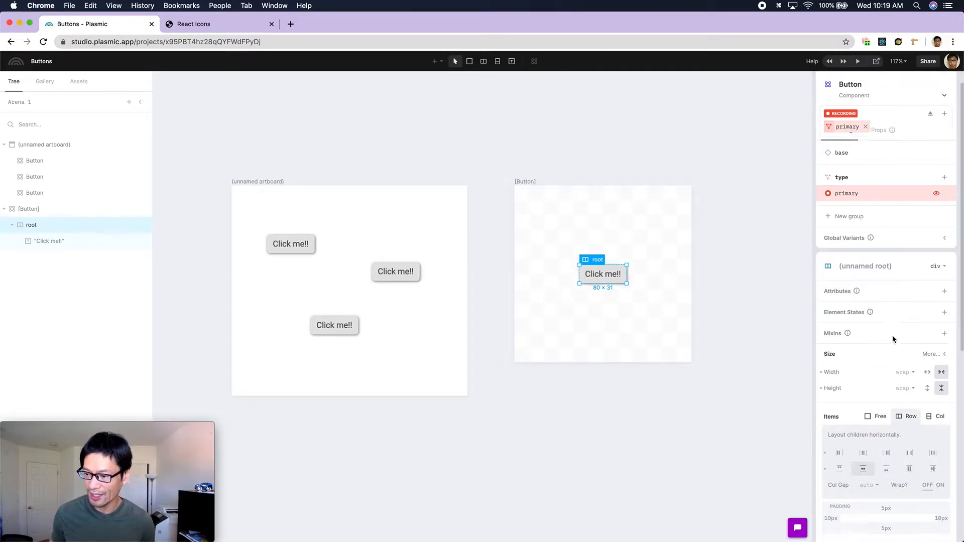
{"action": "scroll", "coordinate": [889, 275], "scroll_direction": "up", "scroll_amount": 2}
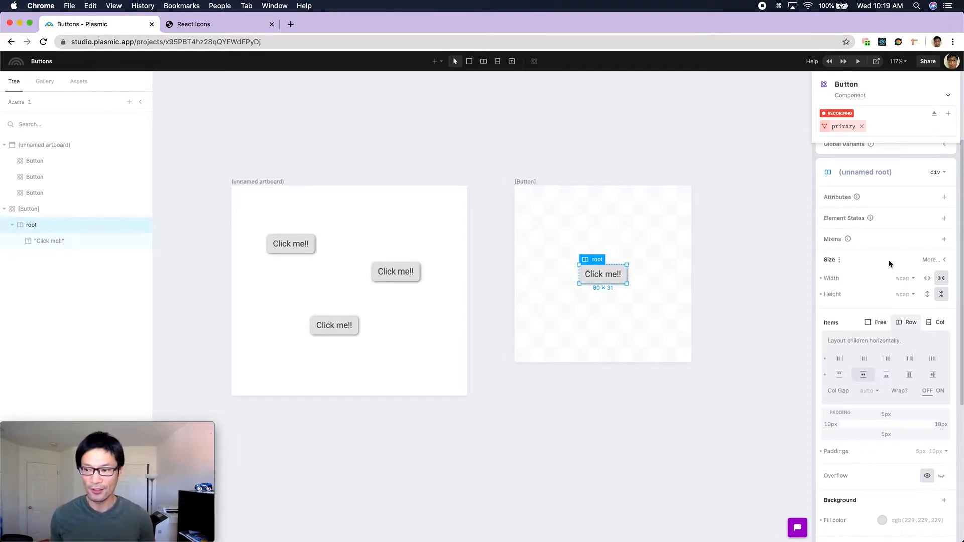
{"action": "scroll", "coordinate": [882, 165], "scroll_direction": "down", "scroll_amount": 5}
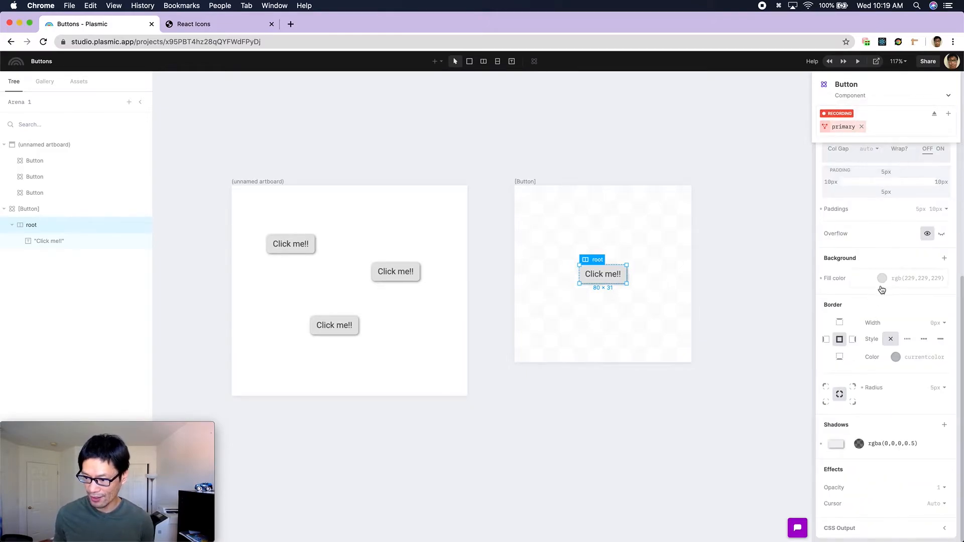
{"action": "left_click", "coordinate": [882, 279]}
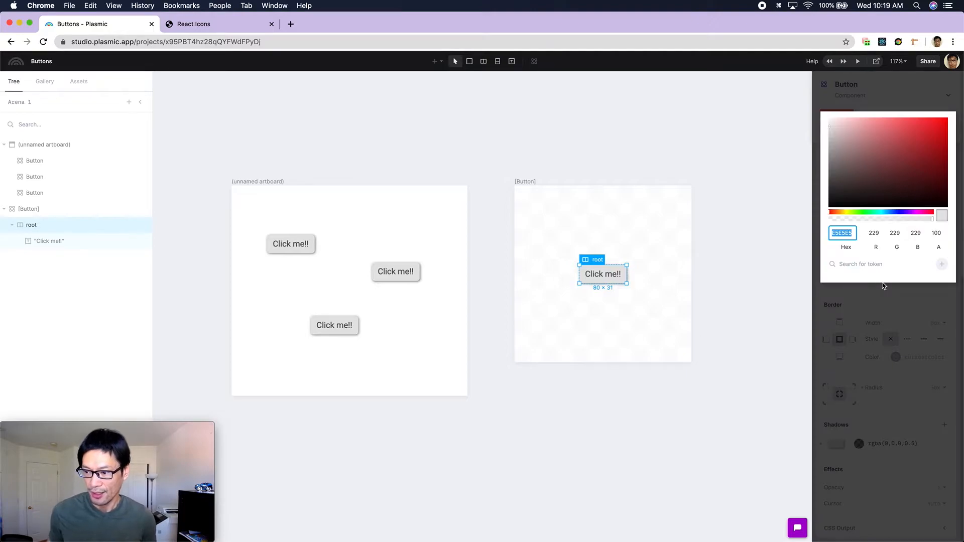
{"action": "left_click", "coordinate": [897, 215]}
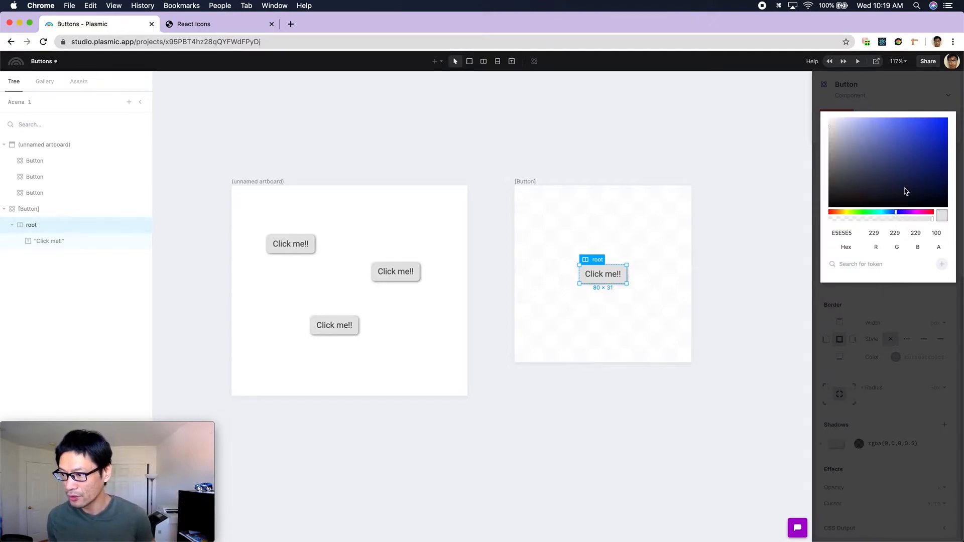
{"action": "left_click", "coordinate": [916, 125]}
{"action": "left_click_drag", "start_coordinate": [917, 121], "coordinate": [917, 119]}
{"action": "left_click", "coordinate": [905, 315]}
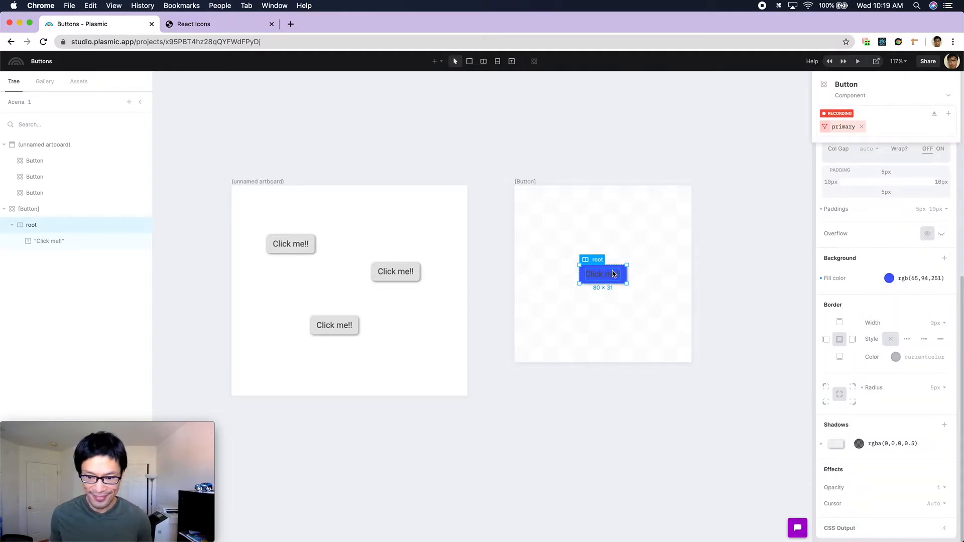
Set the label's text color in the primary variant to white rgb(255,255,255)
{"action": "left_click", "coordinate": [611, 275]}
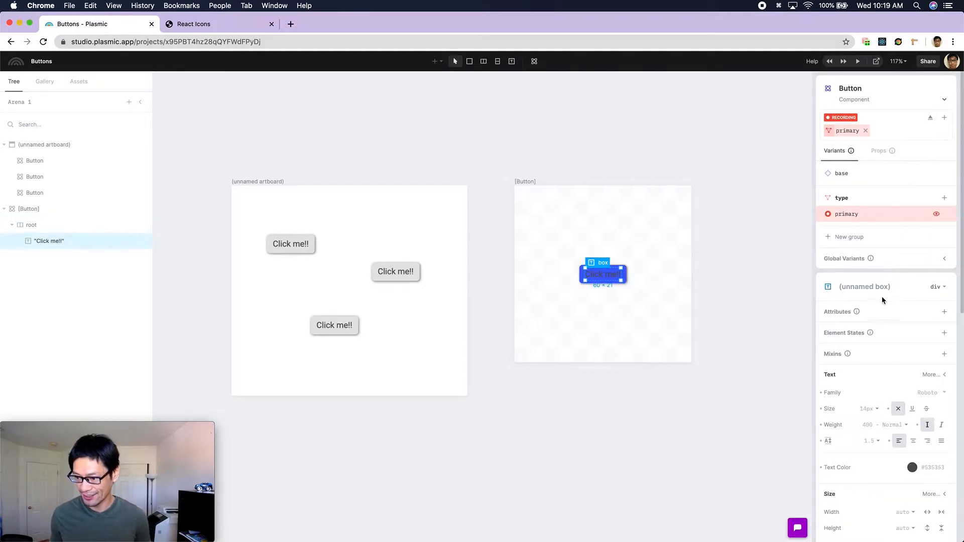
{"action": "left_click", "coordinate": [921, 461]}
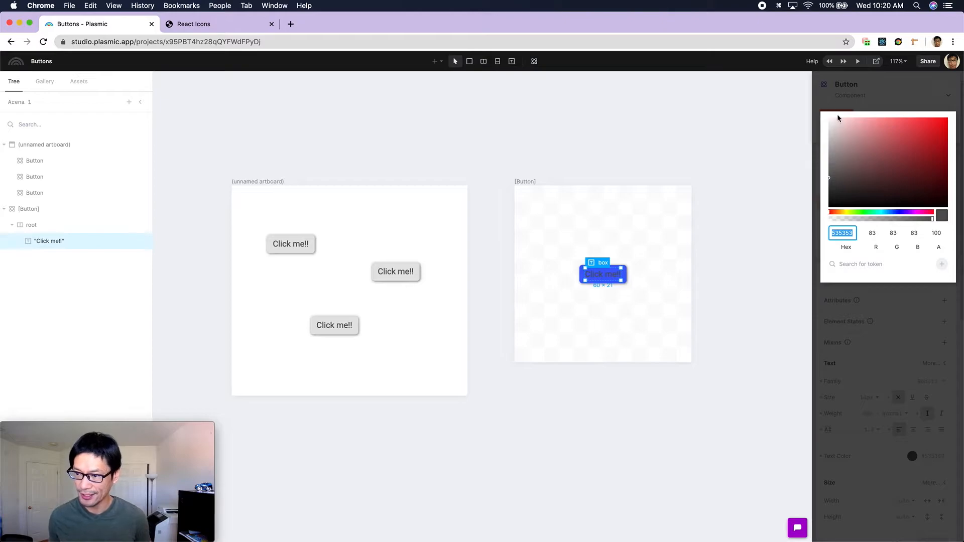
{"action": "left_click_drag", "start_coordinate": [834, 115], "coordinate": [822, 119]}
{"action": "left_click", "coordinate": [874, 311]}
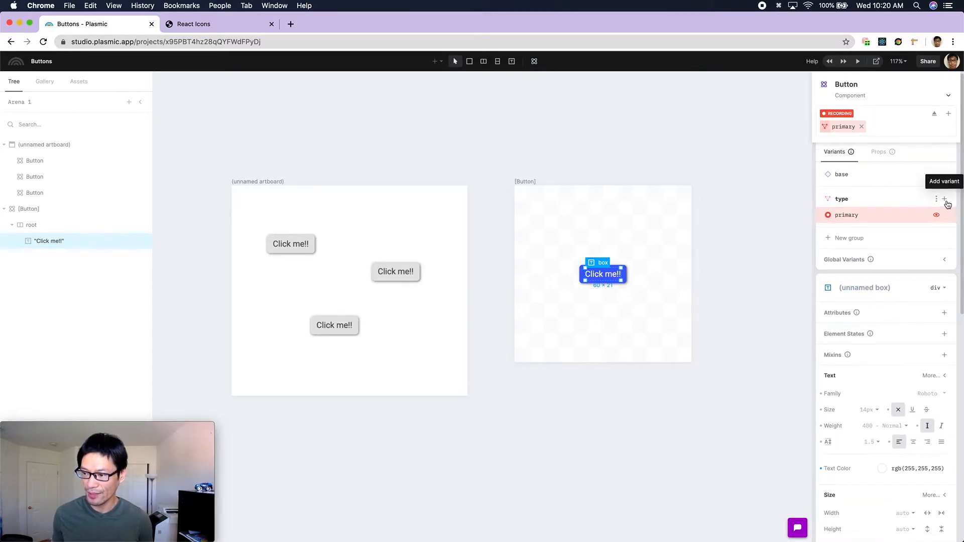
Add a second variant named "danger" to the type group
{"action": "left_click", "coordinate": [944, 199]}
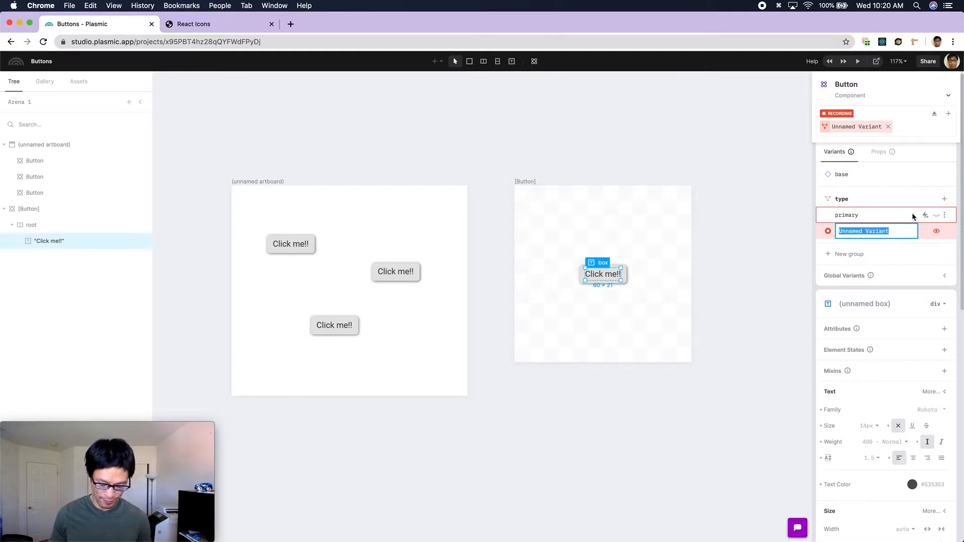
{"action": "type", "text": "danger"}
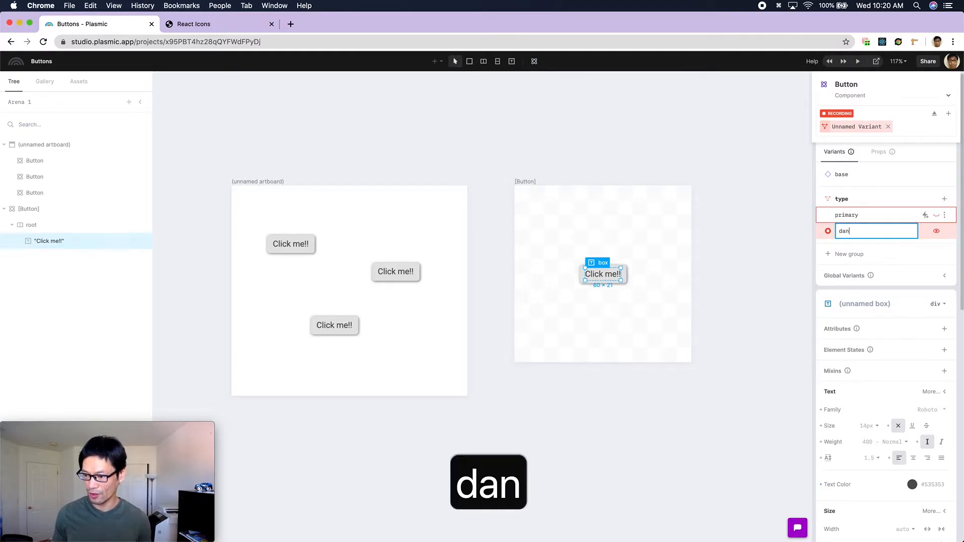
{"action": "key", "text": "Return"}
Set the root's fill color in the danger variant to red rgb(235,0,0)
{"action": "scroll", "coordinate": [884, 241], "scroll_direction": "down", "scroll_amount": 10}
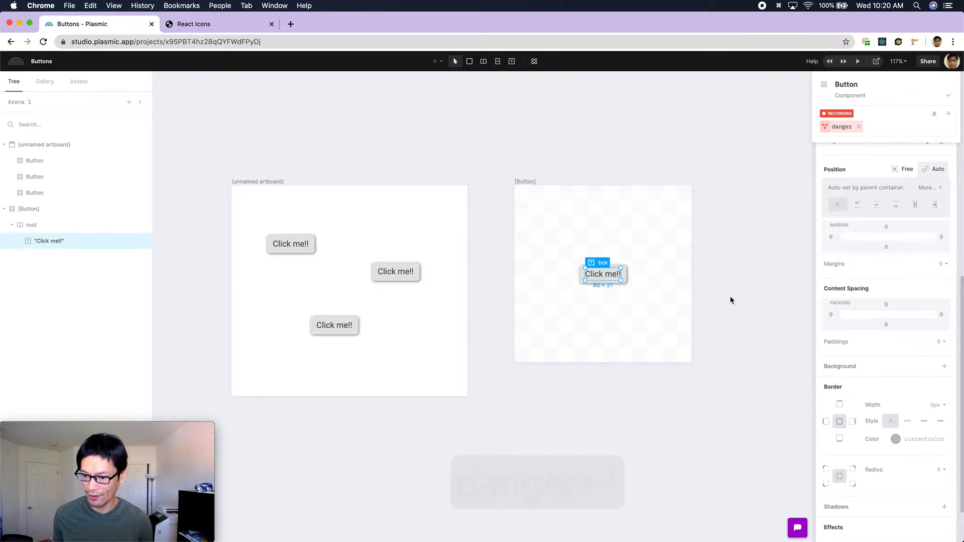
{"action": "left_click", "coordinate": [626, 279]}
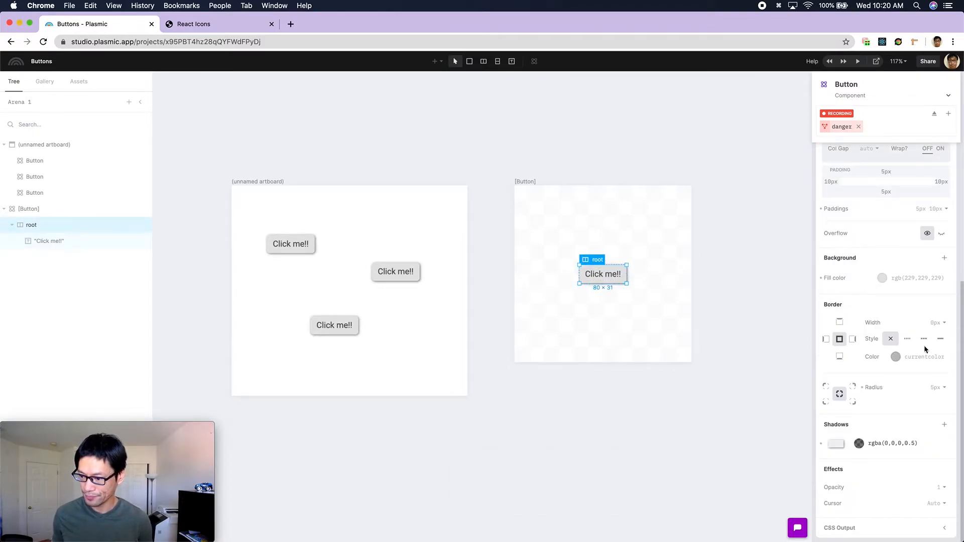
{"action": "left_click", "coordinate": [922, 279]}
{"action": "left_click_drag", "start_coordinate": [918, 132], "coordinate": [947, 125]}
{"action": "left_click", "coordinate": [912, 299]}
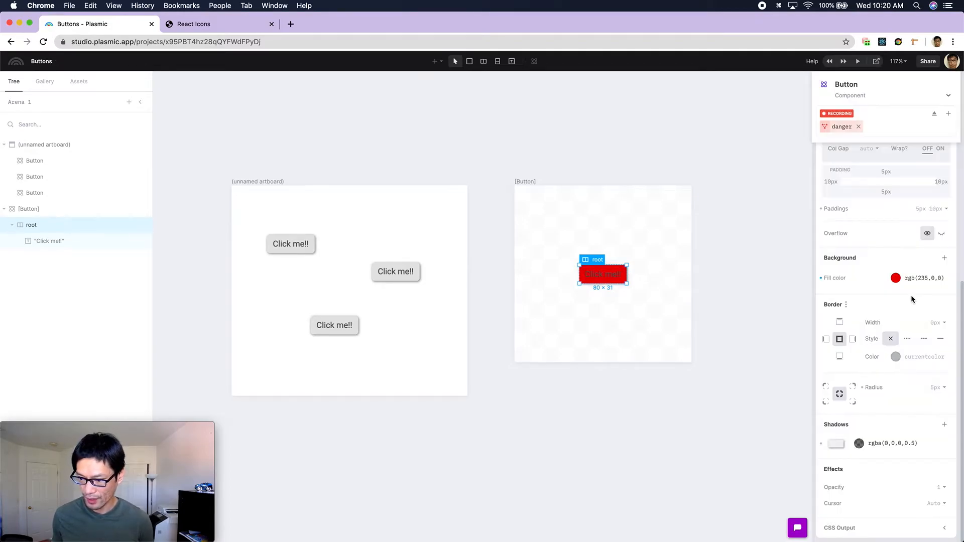
Set the label's text color in the danger variant to white FFFFFF
{"action": "scroll", "coordinate": [912, 262], "scroll_direction": "up", "scroll_amount": 5}
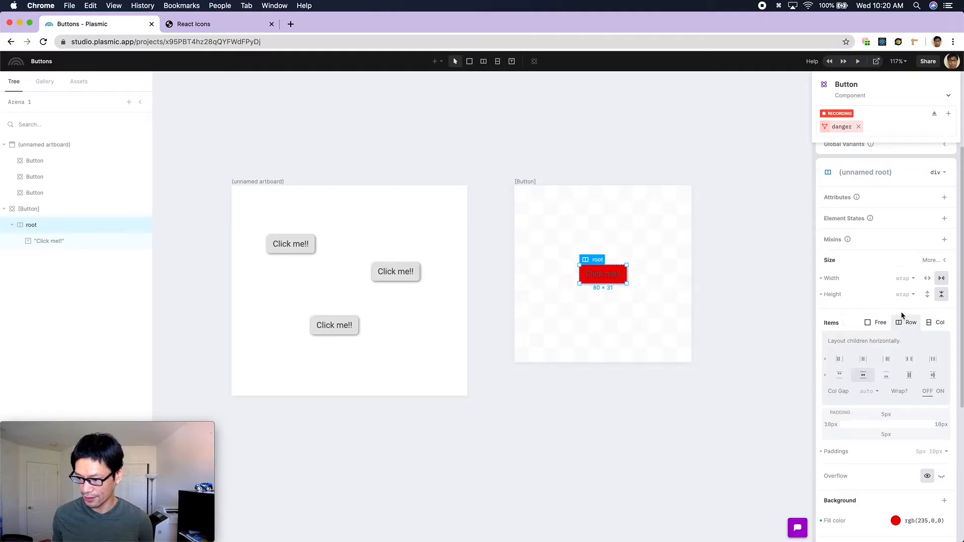
{"action": "scroll", "coordinate": [902, 321], "scroll_direction": "down", "scroll_amount": 2}
{"action": "left_click", "coordinate": [608, 277]}
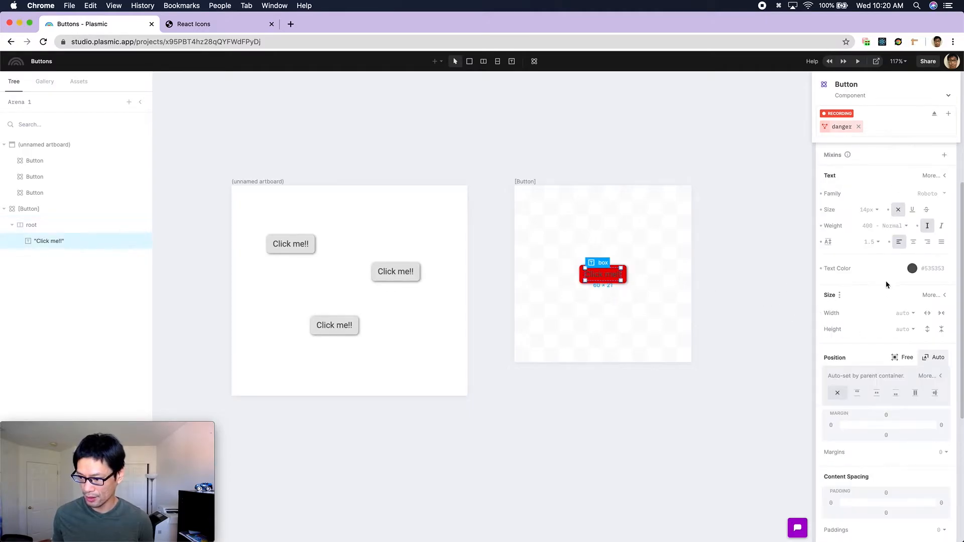
{"action": "left_click", "coordinate": [920, 270]}
{"action": "left_click", "coordinate": [823, 116]}
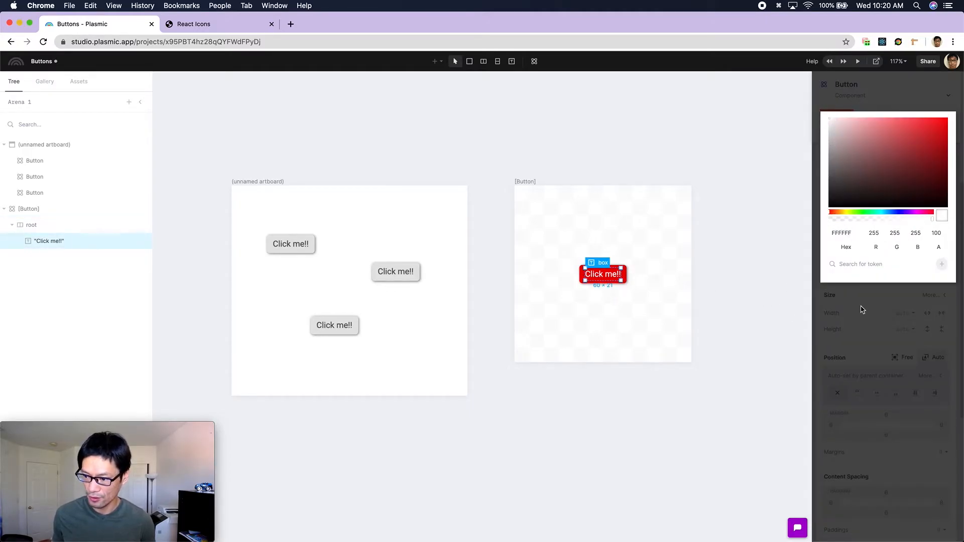
{"action": "left_click", "coordinate": [865, 326]}
Set the label's font weight in the danger variant to 700 - Bold
{"action": "left_click", "coordinate": [863, 244]}
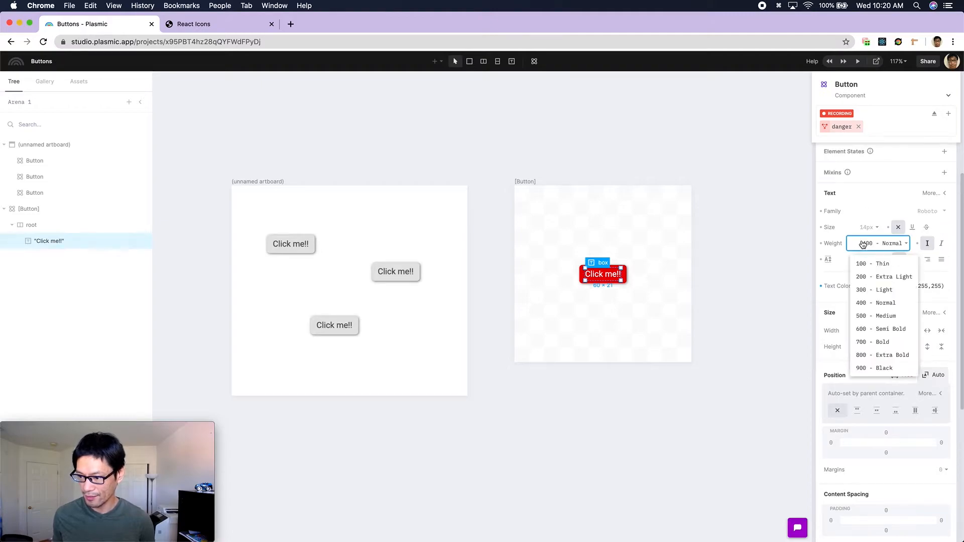
{"action": "left_click", "coordinate": [881, 343]}
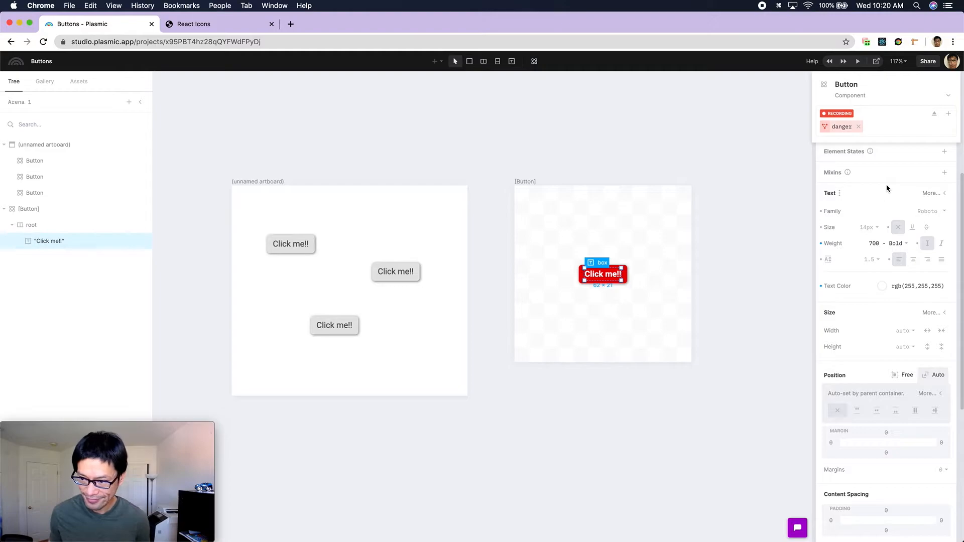
Leave the danger variant and preview the component in its base, primary and danger variants
{"action": "scroll", "coordinate": [887, 188], "scroll_direction": "up", "scroll_amount": 5}
{"action": "left_click", "coordinate": [859, 127]}
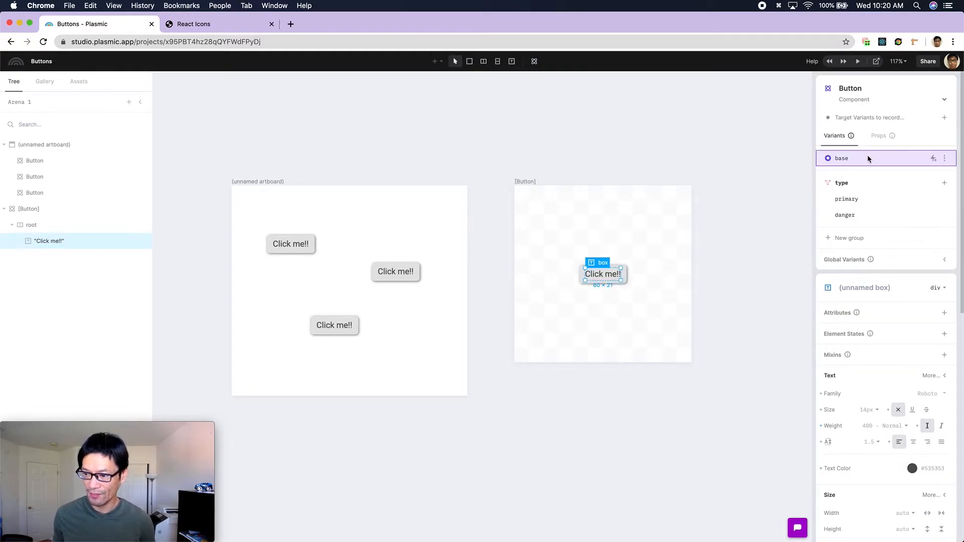
{"action": "left_click", "coordinate": [878, 200]}
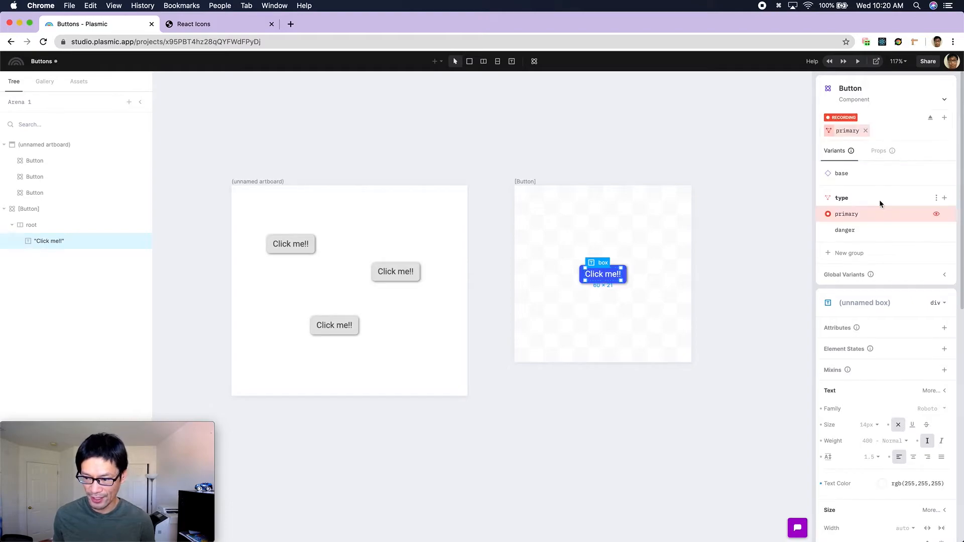
{"action": "left_click", "coordinate": [880, 229]}
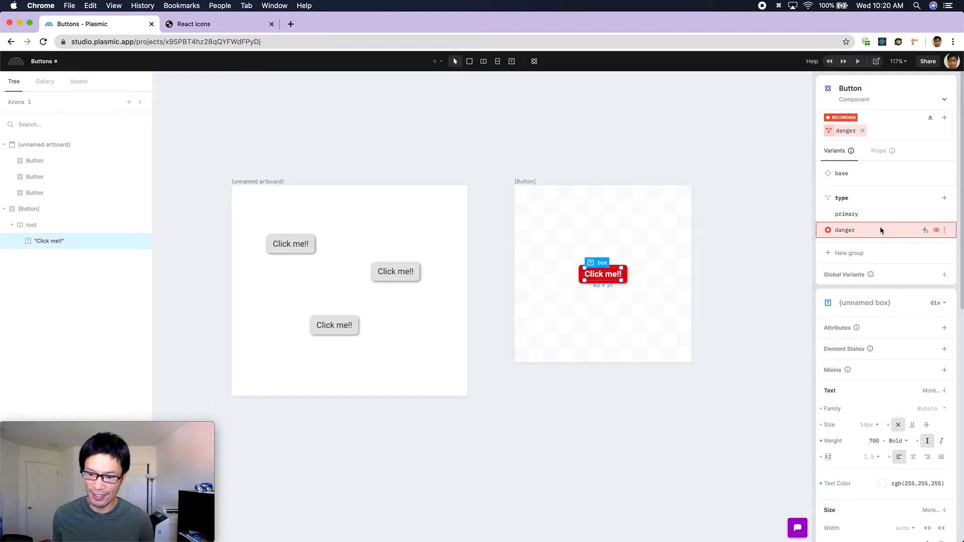
Add a variant group named "size" to the Button component and name its first variant "small"
{"action": "left_click", "coordinate": [855, 254]}
{"action": "type", "text": "siz"}
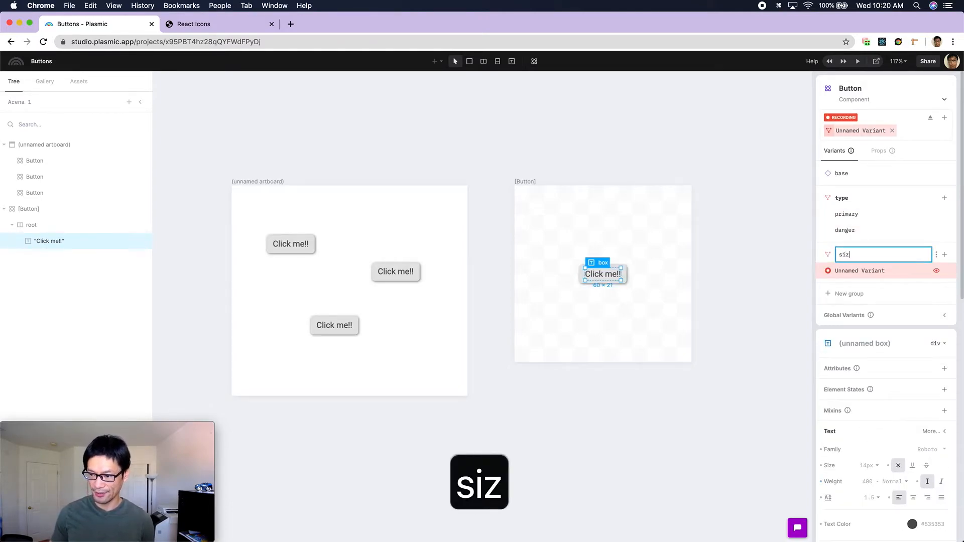
{"action": "type", "text": "e"}
{"action": "key", "text": "Return"}
{"action": "double_click", "coordinate": [866, 271]}
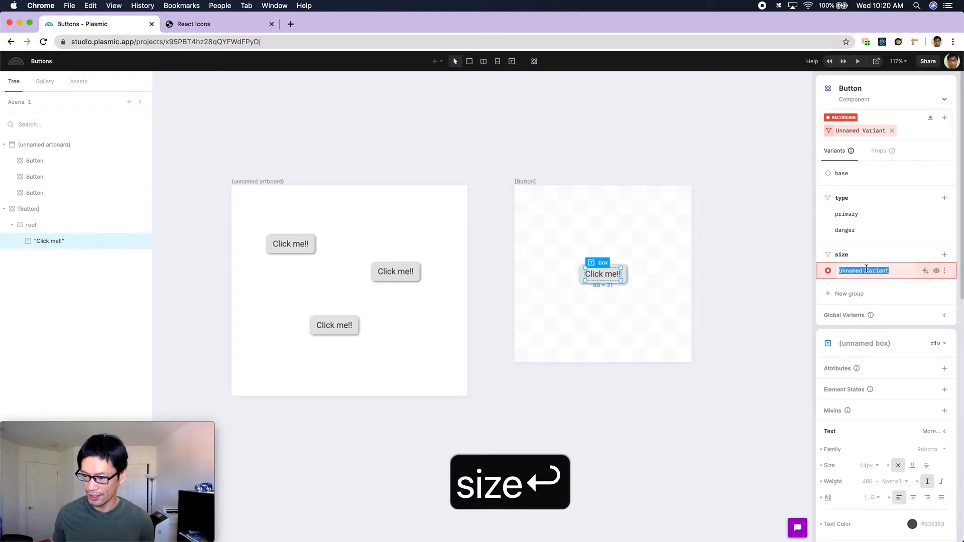
{"action": "type", "text": "small"}
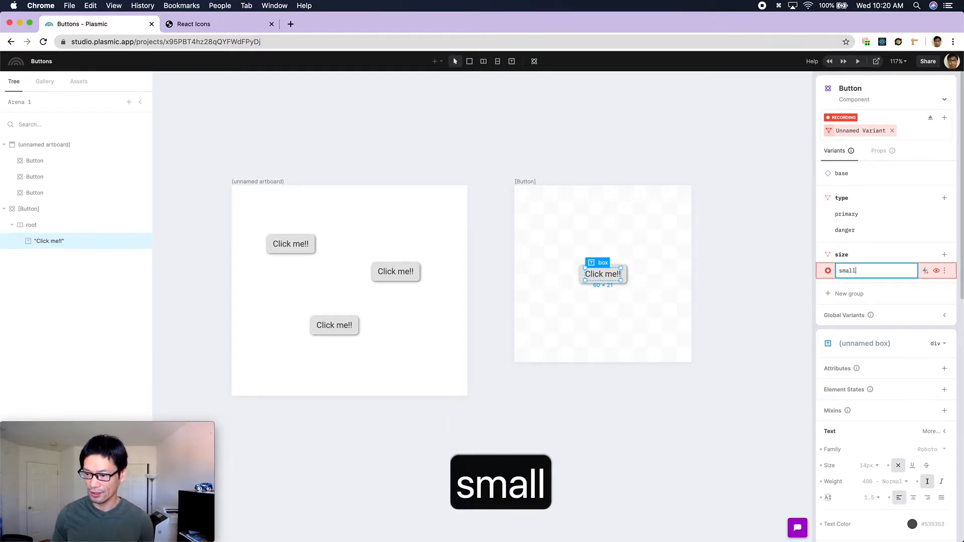
{"action": "key", "text": "Return"}
Set the label's font size in the small variant to 11px
{"action": "scroll", "coordinate": [872, 247], "scroll_direction": "down", "scroll_amount": 3}
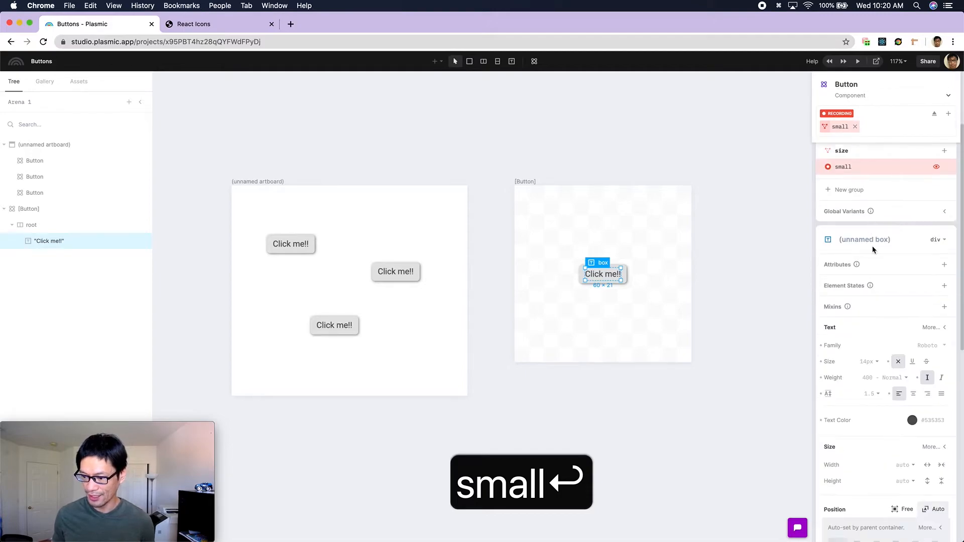
{"action": "left_click", "coordinate": [868, 363]}
{"action": "type", "text": "11"}
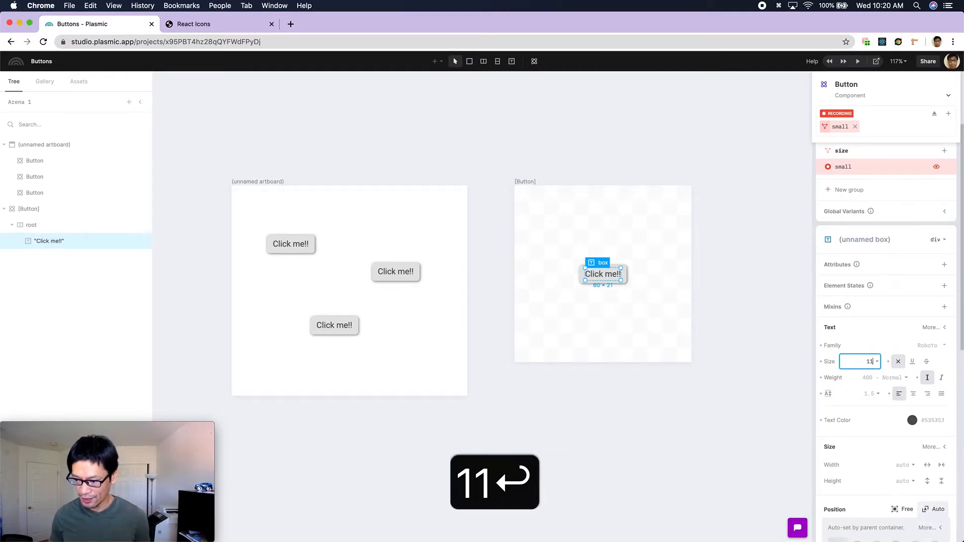
{"action": "key", "text": "Return"}
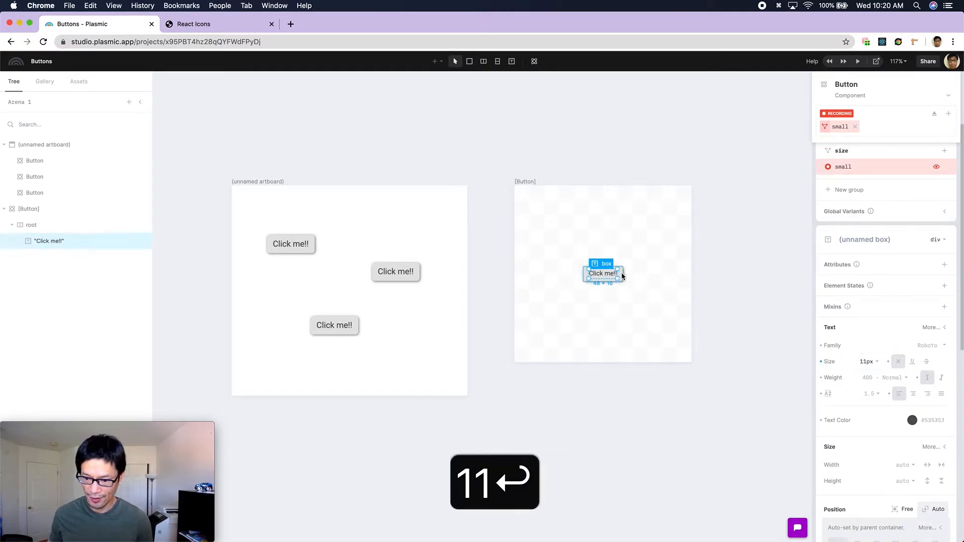
Set the root's paddings in the small variant to 3px vertically and 5px horizontally
{"action": "left_click", "coordinate": [623, 277]}
{"action": "scroll", "coordinate": [910, 311], "scroll_direction": "down", "scroll_amount": 4}
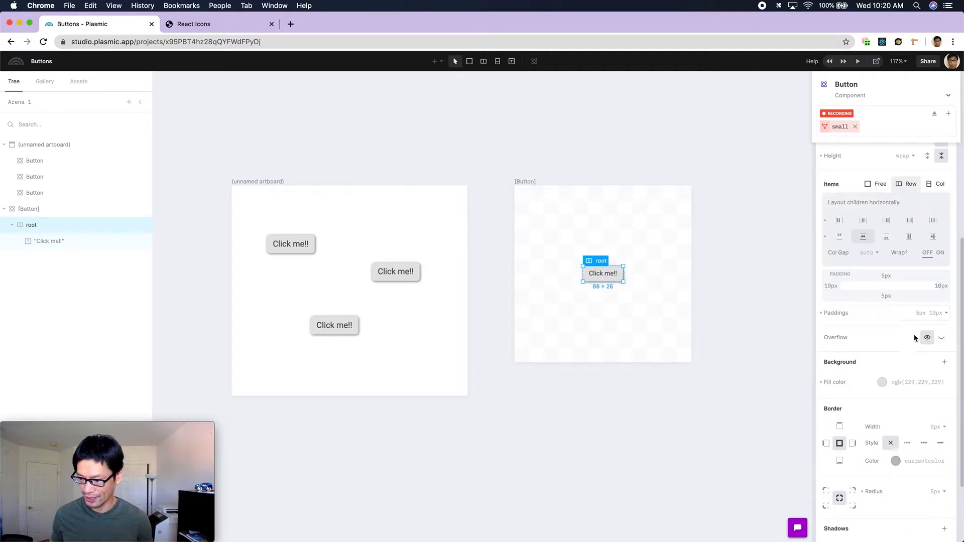
{"action": "left_click", "coordinate": [915, 313]}
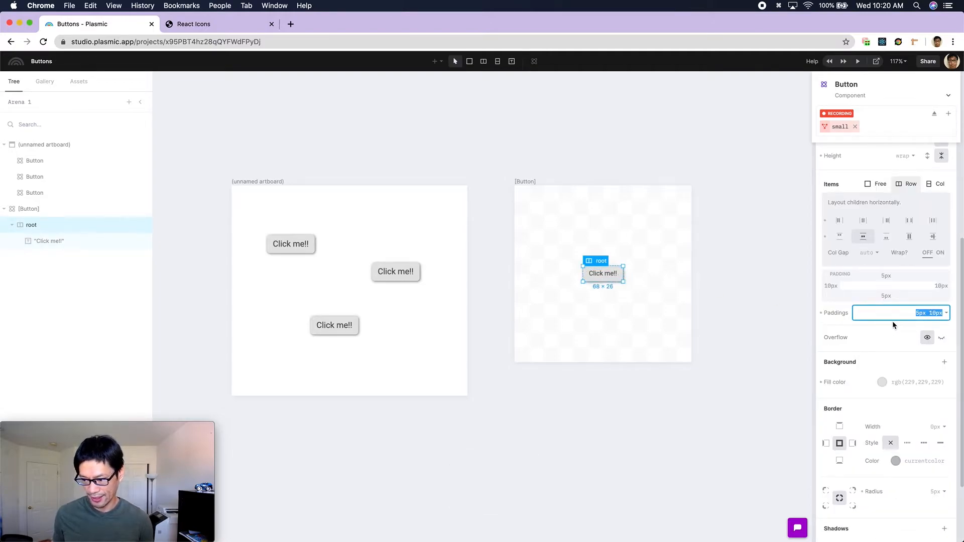
{"action": "type", "text": "3 5"}
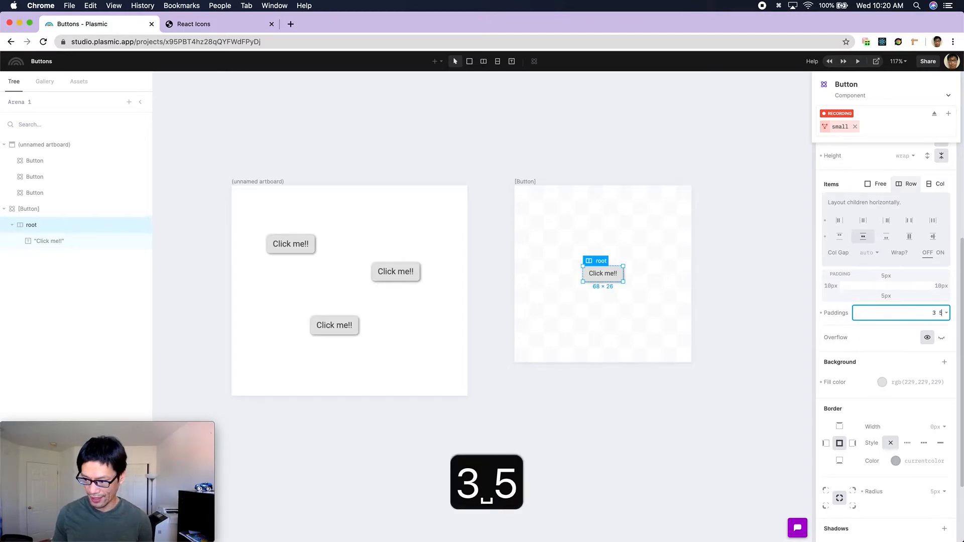
{"action": "key", "text": "Return"}
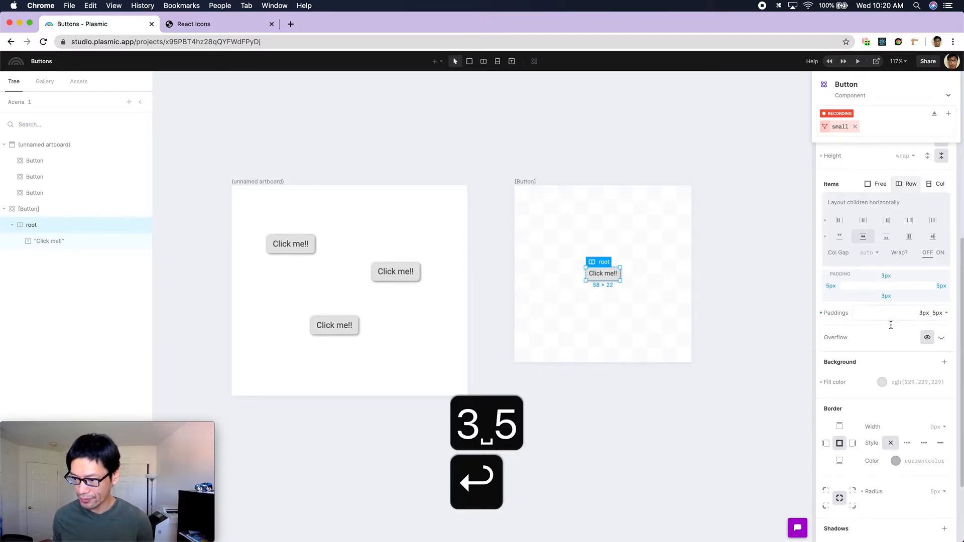
{"action": "mouse_move", "coordinate": [823, 316]}
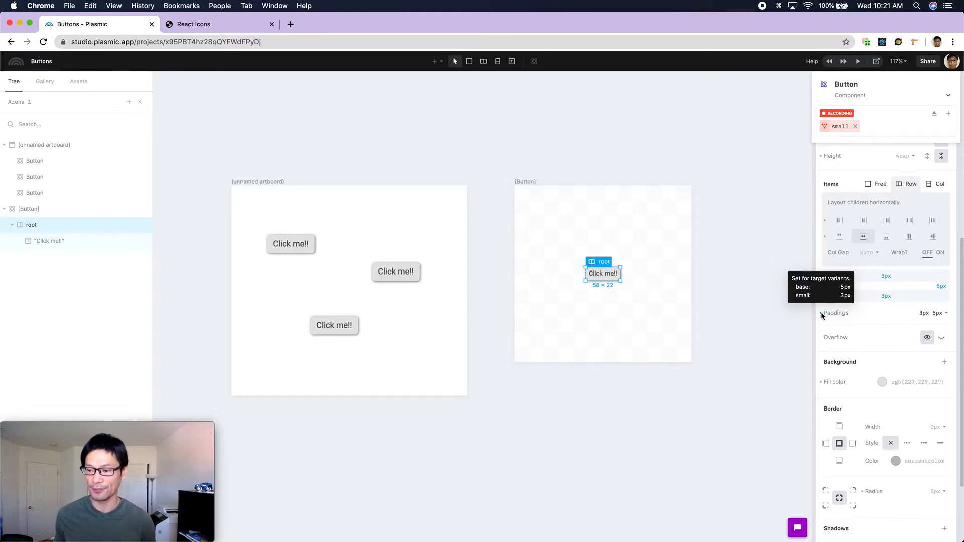
Add a second variant named "large" to the size group
{"action": "scroll", "coordinate": [848, 321], "scroll_direction": "up", "scroll_amount": 6}
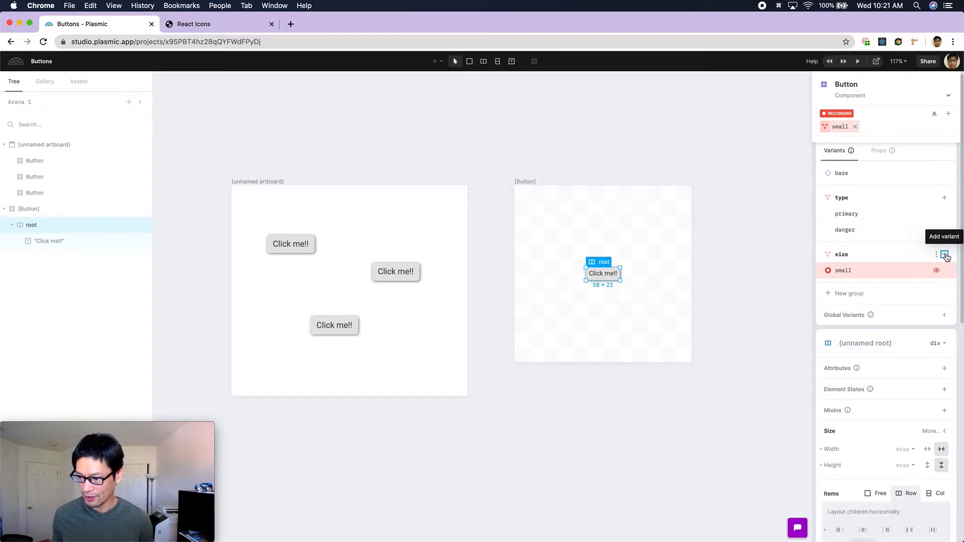
{"action": "left_click", "coordinate": [944, 254]}
{"action": "type", "text": "large"}
{"action": "key", "text": "Return"}
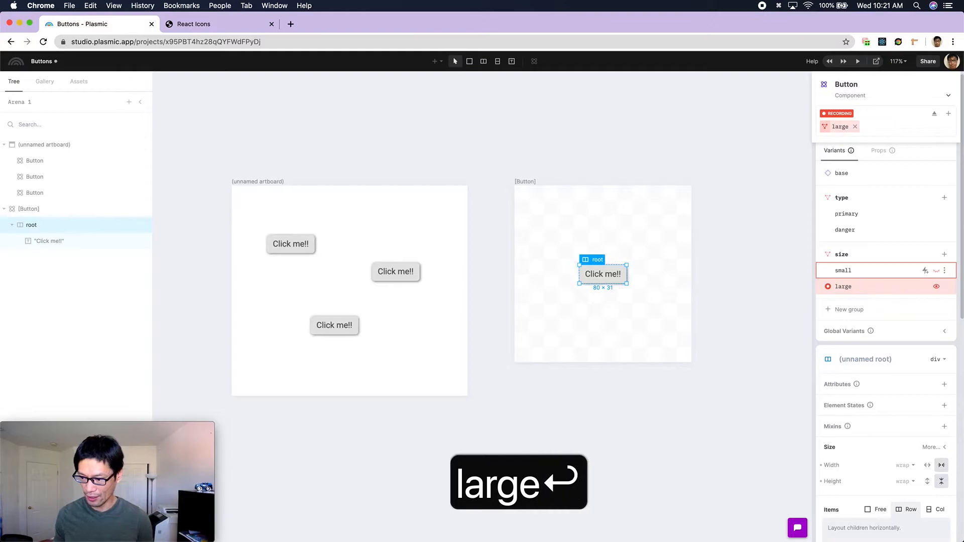
Set the label's font size in the large variant to 16px
{"action": "scroll", "coordinate": [901, 317], "scroll_direction": "down", "scroll_amount": 2}
{"action": "scroll", "coordinate": [900, 318], "scroll_direction": "down", "scroll_amount": 5}
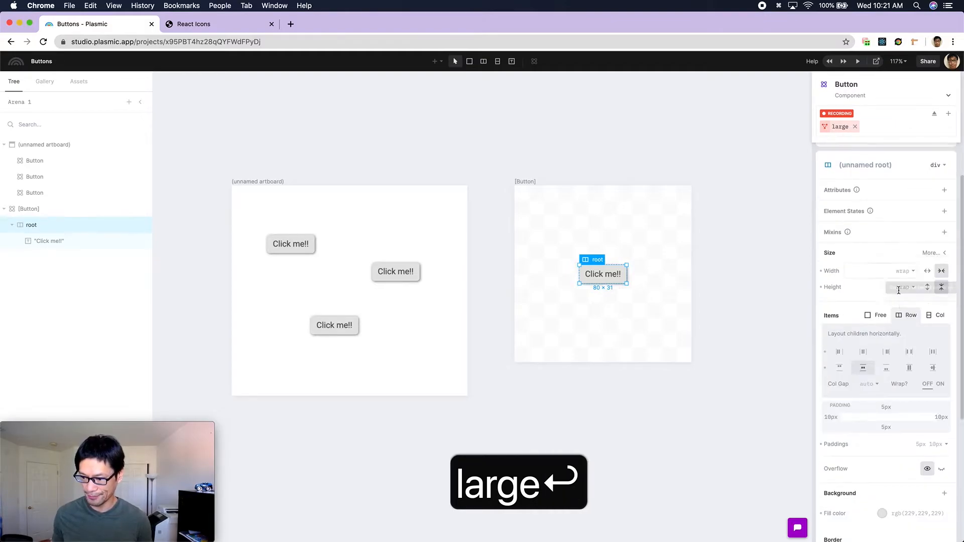
{"action": "left_click", "coordinate": [609, 275]}
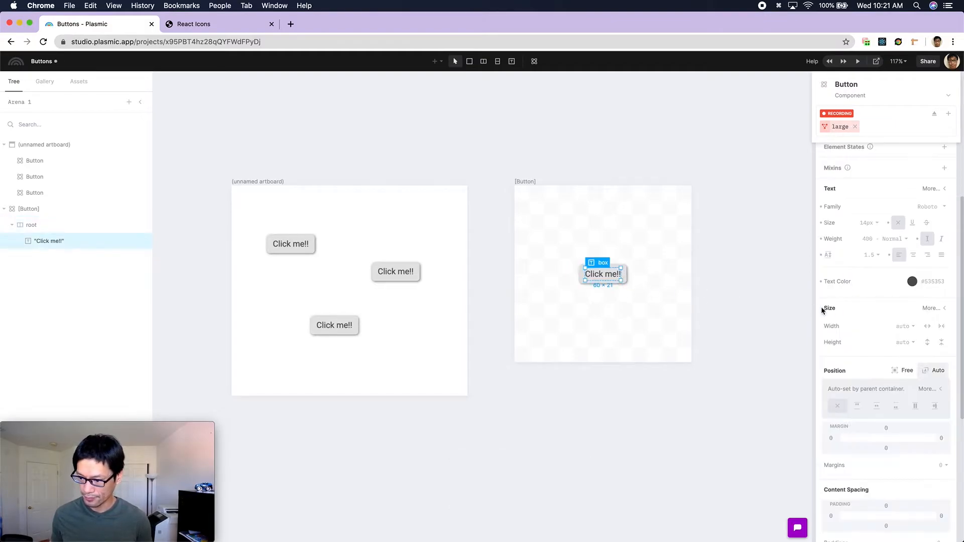
{"action": "left_click", "coordinate": [856, 221]}
{"action": "type", "text": "16"}
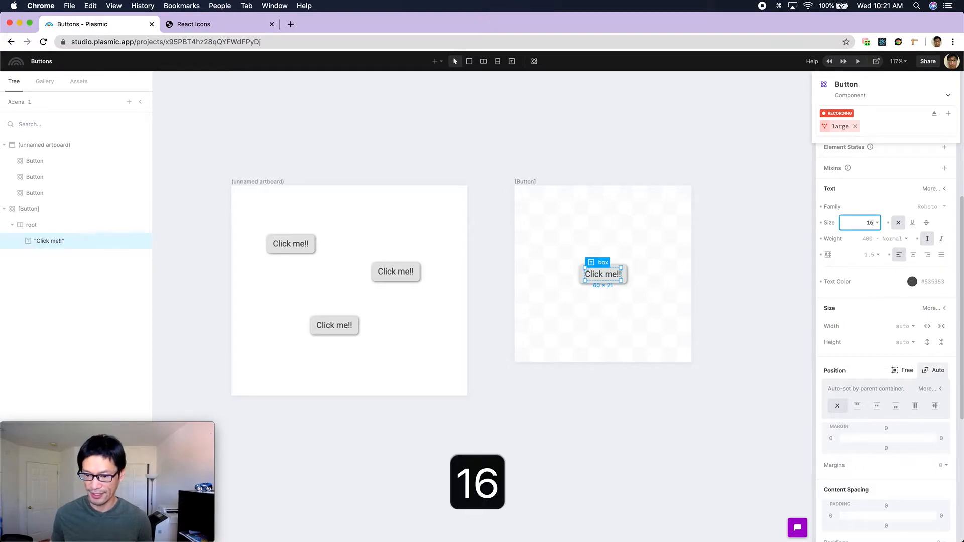
{"action": "key", "text": "Return"}
Preview the base, primary, danger, small and large variants one after another, ending on base with the component's artboard selected
{"action": "scroll", "coordinate": [862, 221], "scroll_direction": "up", "scroll_amount": 5}
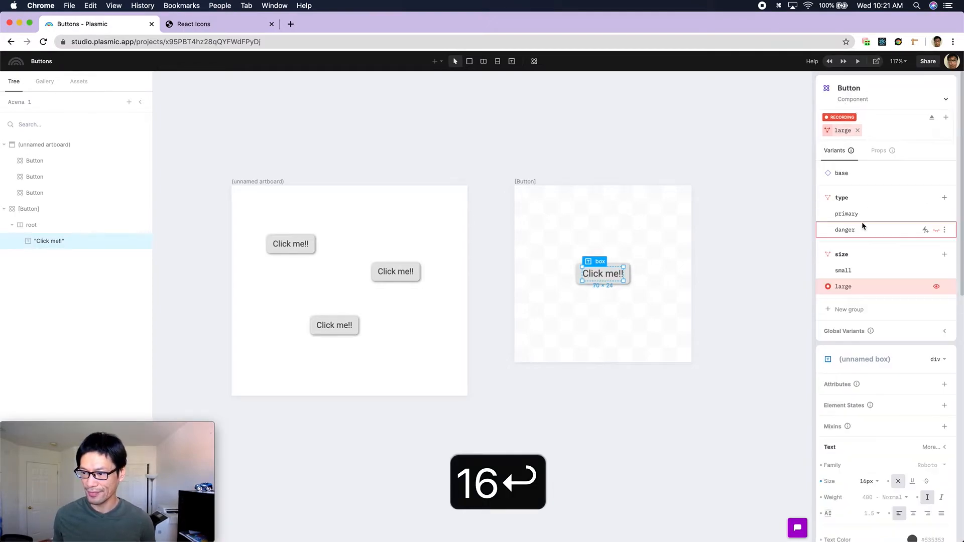
{"action": "left_click", "coordinate": [868, 173]}
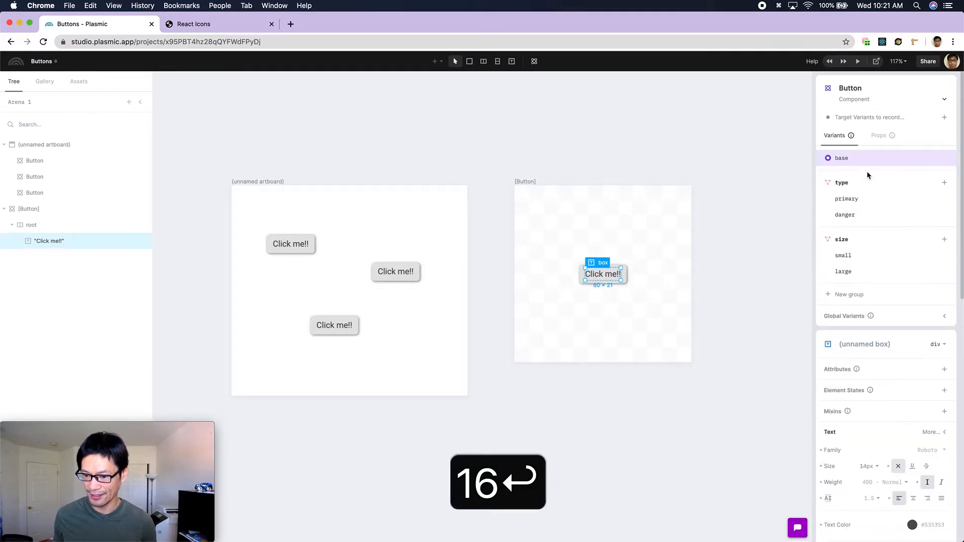
{"action": "left_click", "coordinate": [868, 199]}
{"action": "left_click", "coordinate": [874, 229]}
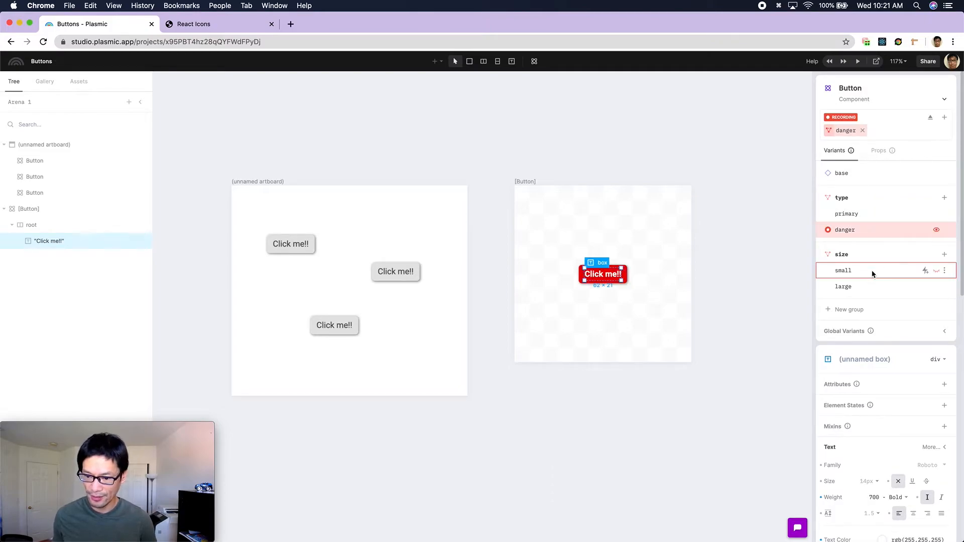
{"action": "left_click", "coordinate": [872, 272]}
{"action": "left_click", "coordinate": [871, 285]}
{"action": "left_click", "coordinate": [875, 175]}
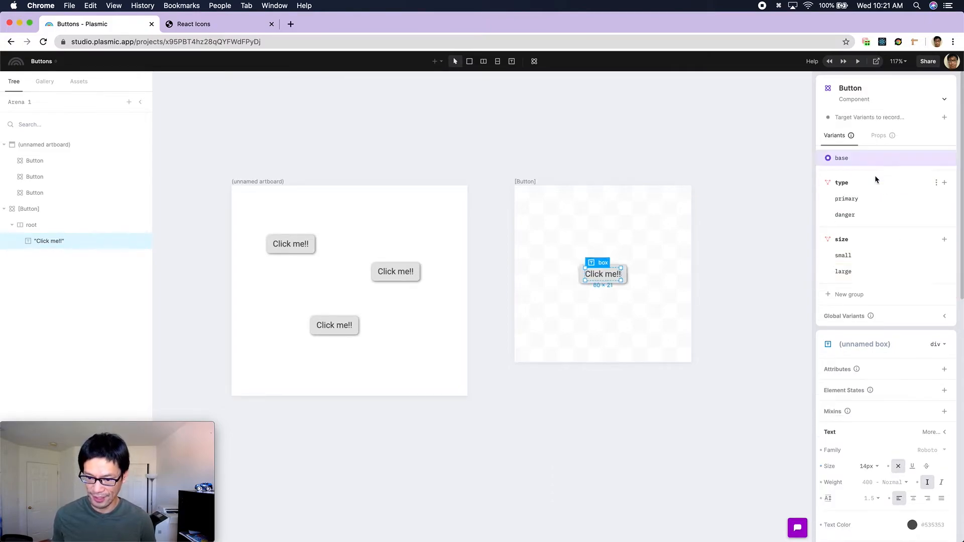
{"action": "left_click", "coordinate": [638, 254]}
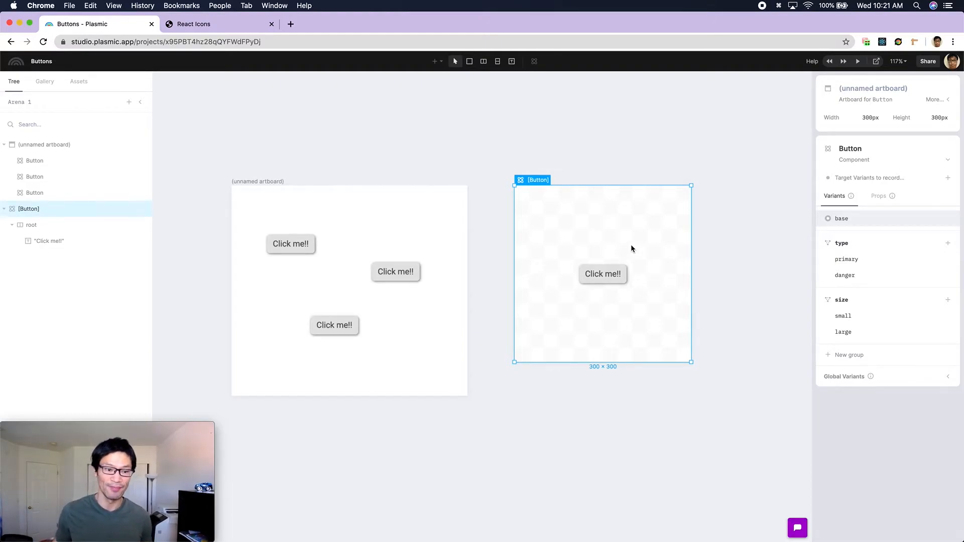
Set the type variant of the upper-left Button instance on the unnamed artboard to primary
{"action": "left_click", "coordinate": [313, 252]}
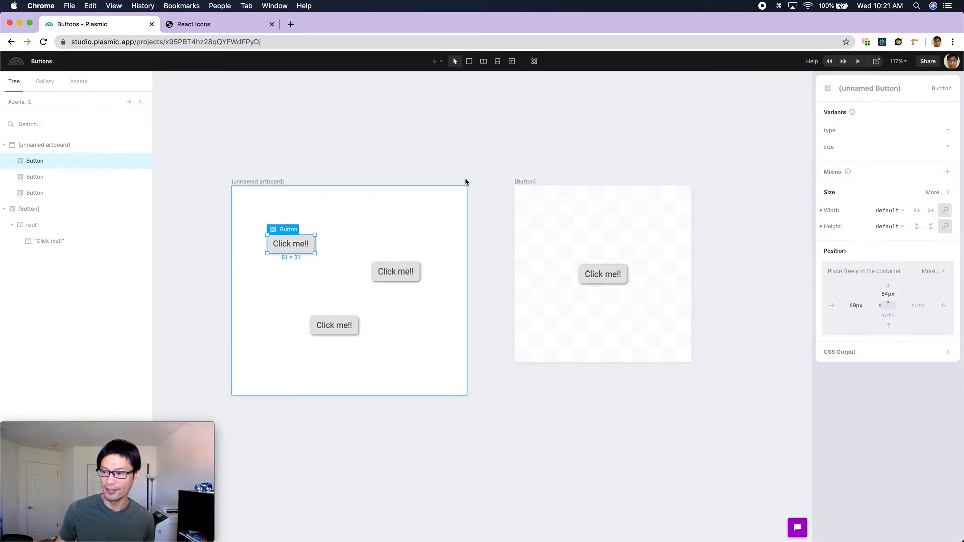
{"action": "left_click", "coordinate": [889, 130]}
{"action": "left_click", "coordinate": [888, 150]}
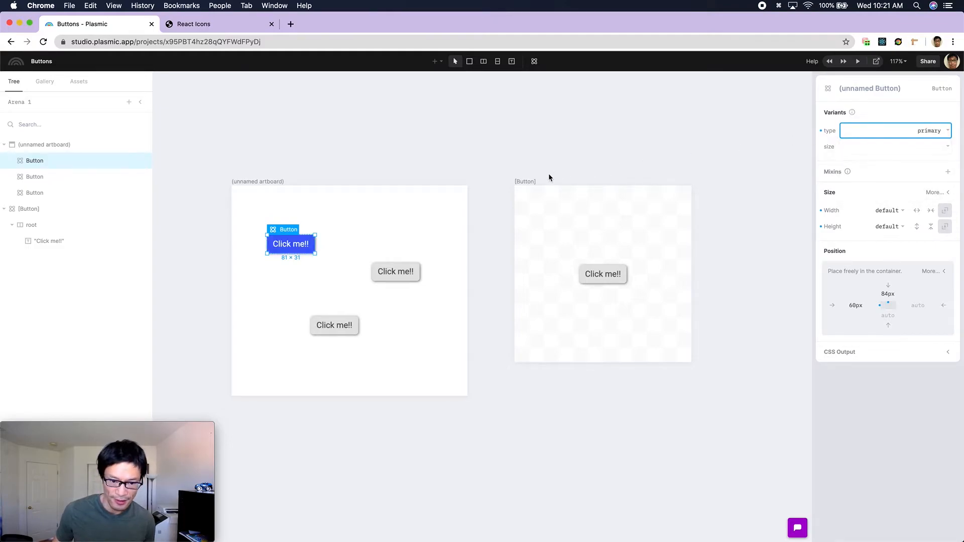
Set the rightmost Button instance on the unnamed artboard to type danger and size small
{"action": "left_click", "coordinate": [415, 267]}
{"action": "left_click", "coordinate": [864, 129]}
{"action": "left_click", "coordinate": [869, 166]}
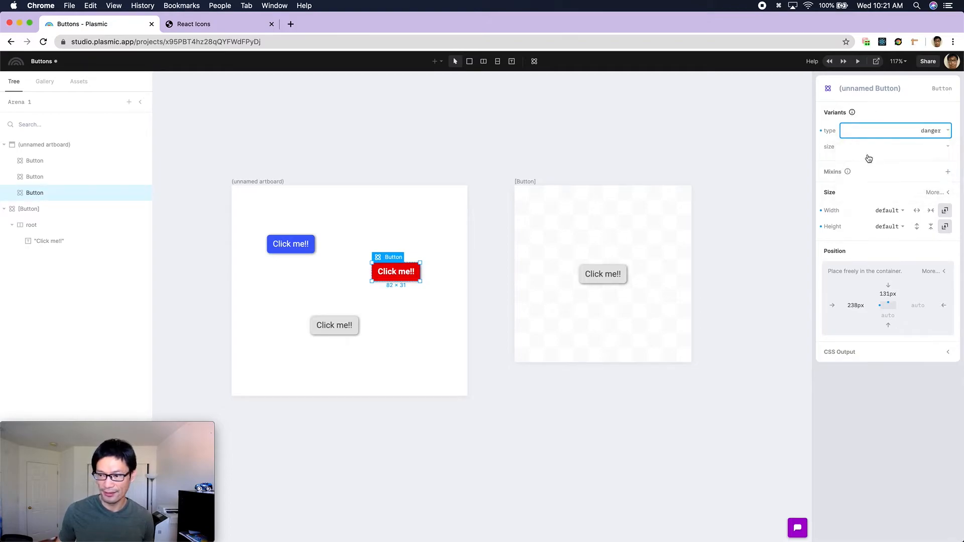
{"action": "left_click", "coordinate": [874, 149]}
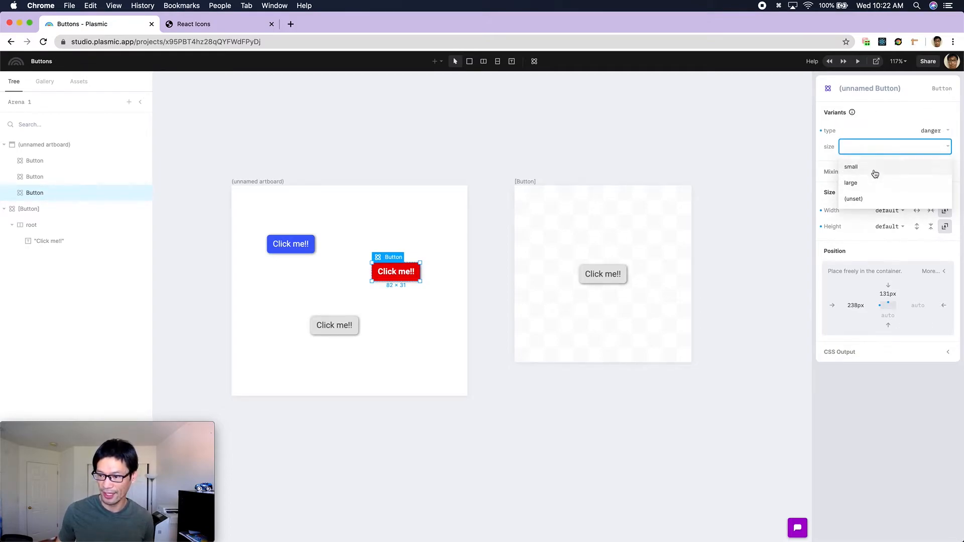
{"action": "left_click", "coordinate": [874, 171]}
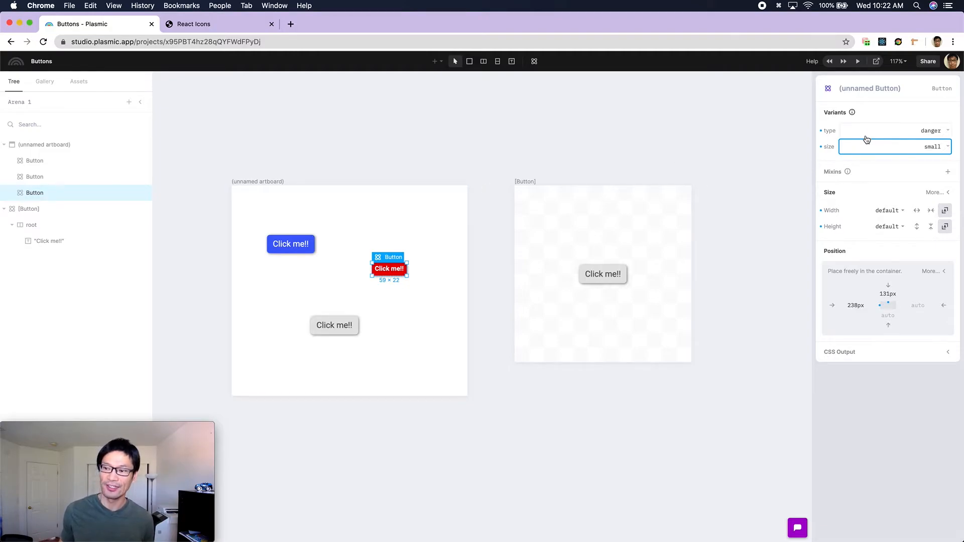
{"action": "left_click", "coordinate": [421, 277]}
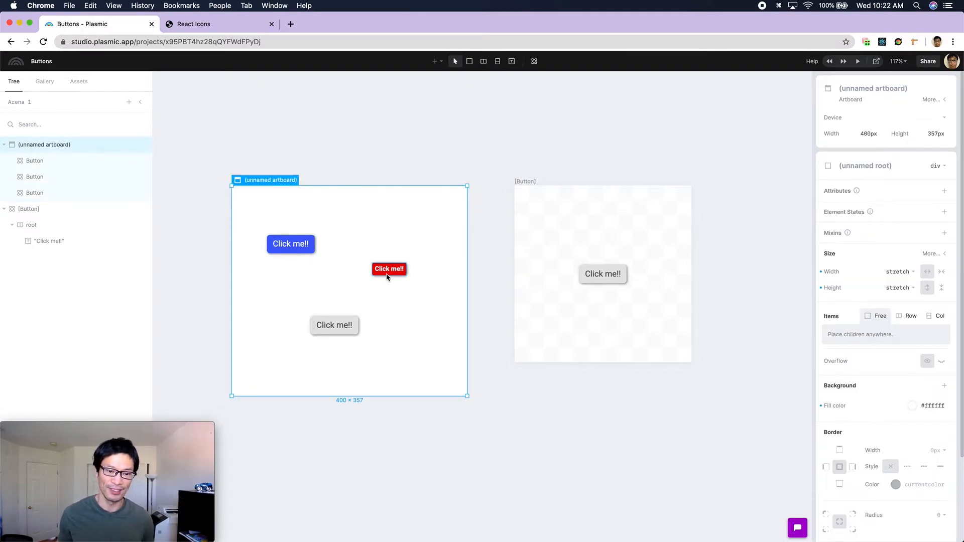
Select the blue, red and grey Button instances in turn to compare their variant settings, returning to the blue one
{"action": "left_click", "coordinate": [308, 246]}
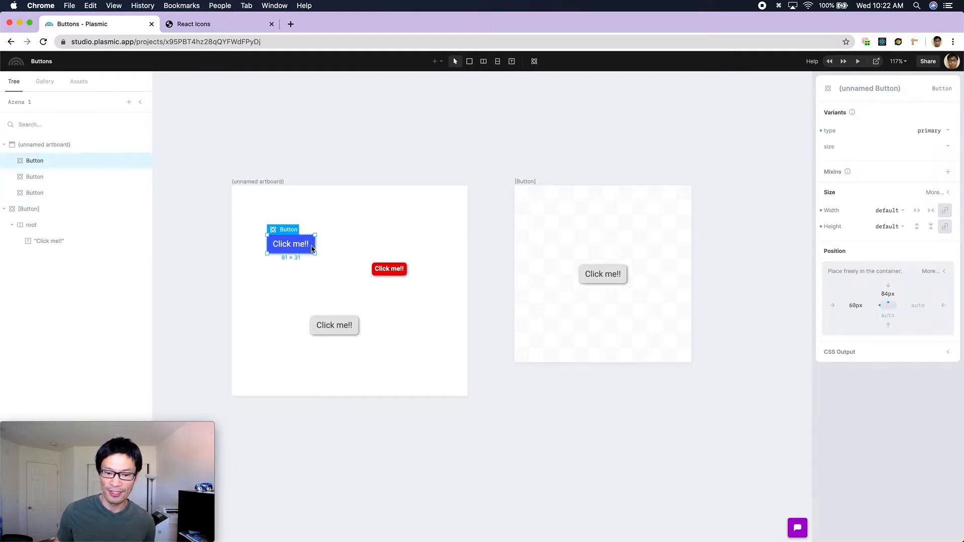
{"action": "left_click", "coordinate": [400, 273]}
{"action": "left_click", "coordinate": [354, 322]}
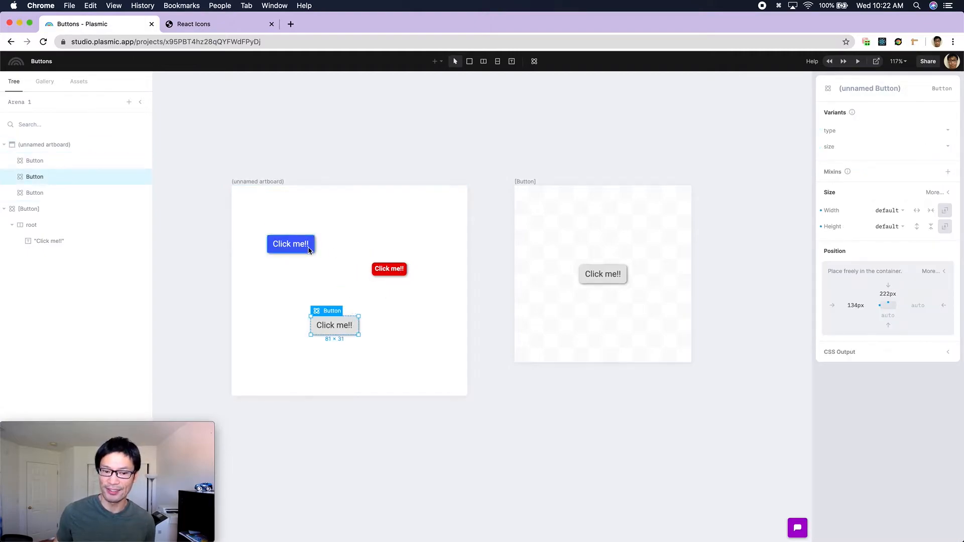
{"action": "left_click", "coordinate": [307, 248]}
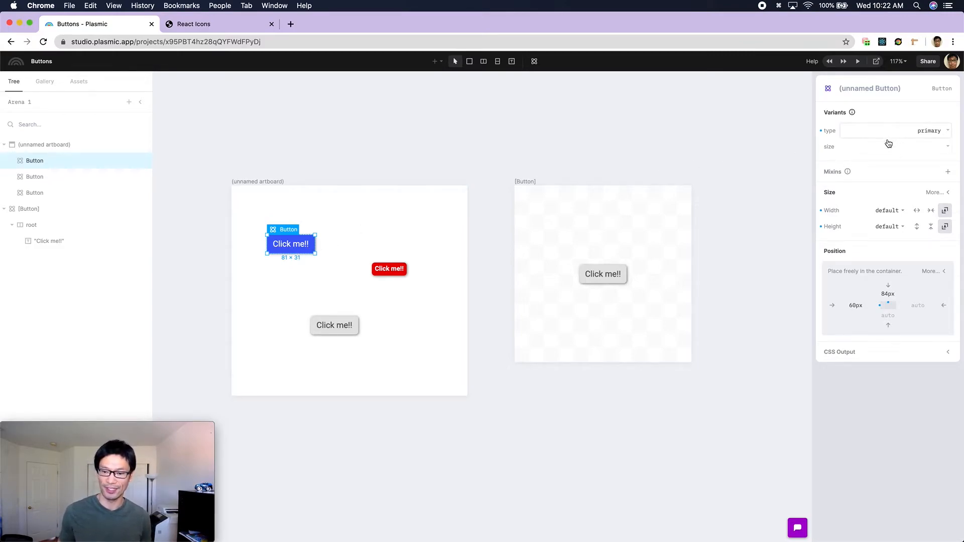
Show the Button component's variants and switch recording between danger and small, ending on danger
{"action": "left_click", "coordinate": [661, 224]}
{"action": "left_click_drag", "start_coordinate": [670, 262], "coordinate": [628, 252]}
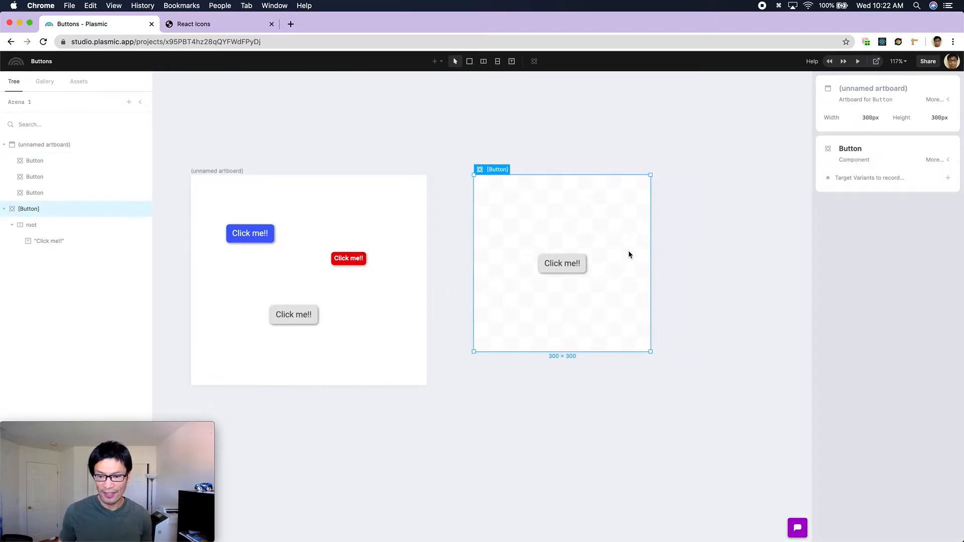
{"action": "left_click", "coordinate": [934, 160]}
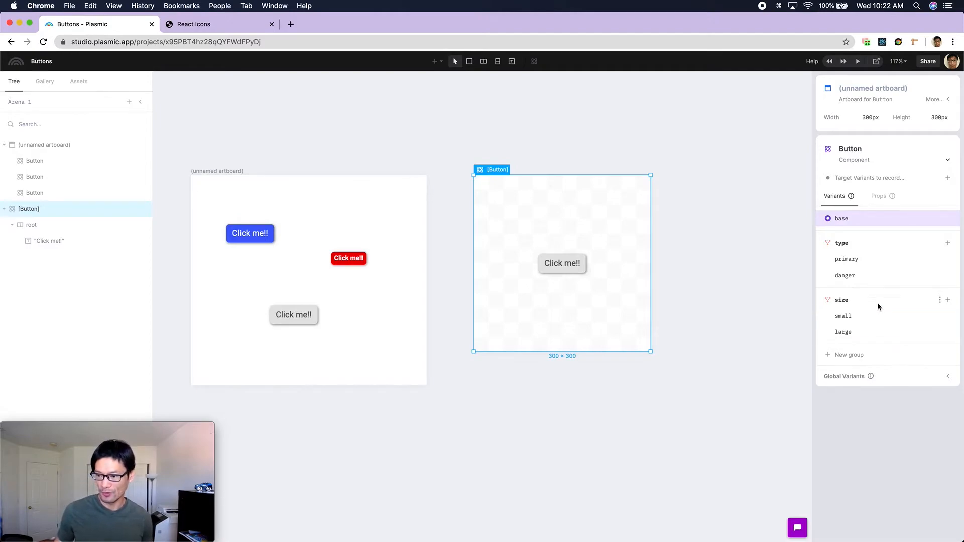
{"action": "left_click", "coordinate": [875, 276]}
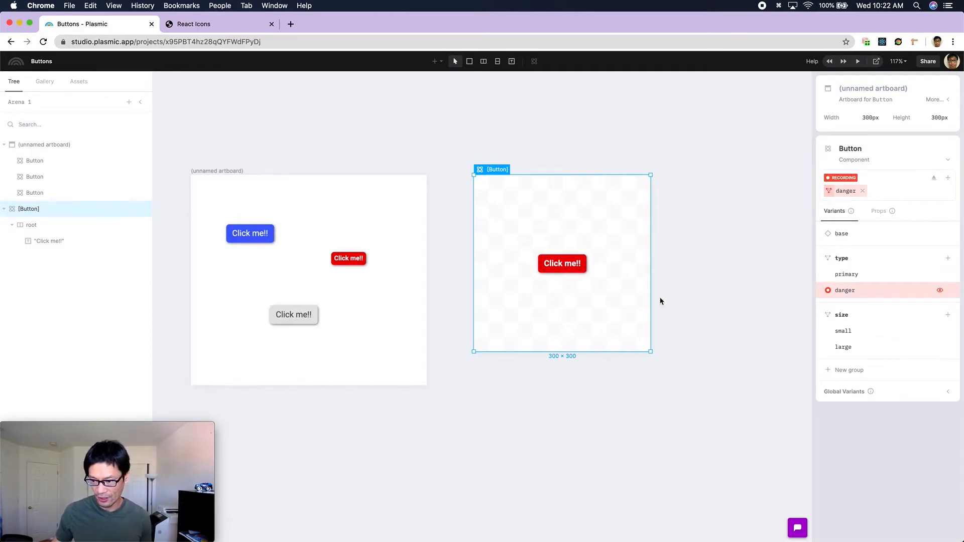
{"action": "left_click", "coordinate": [865, 331]}
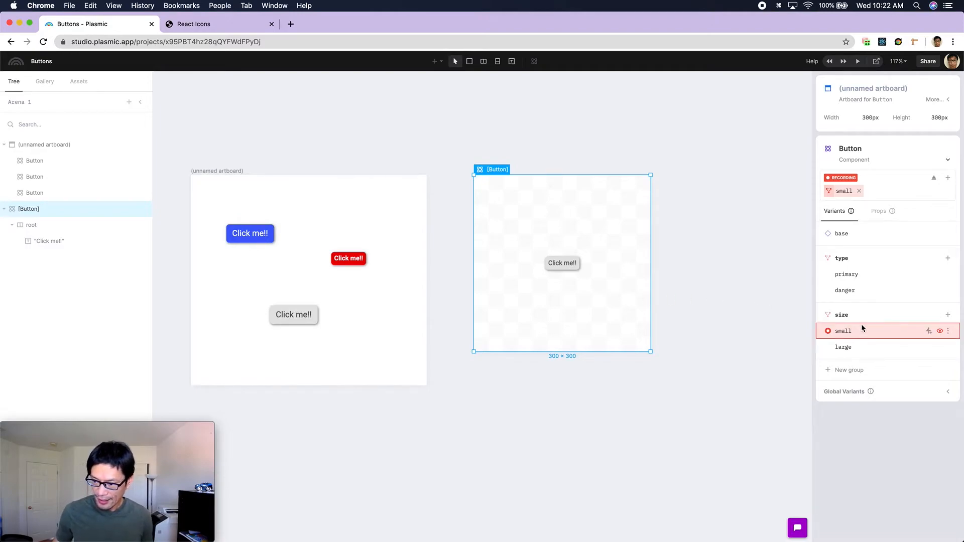
{"action": "left_click", "coordinate": [867, 290]}
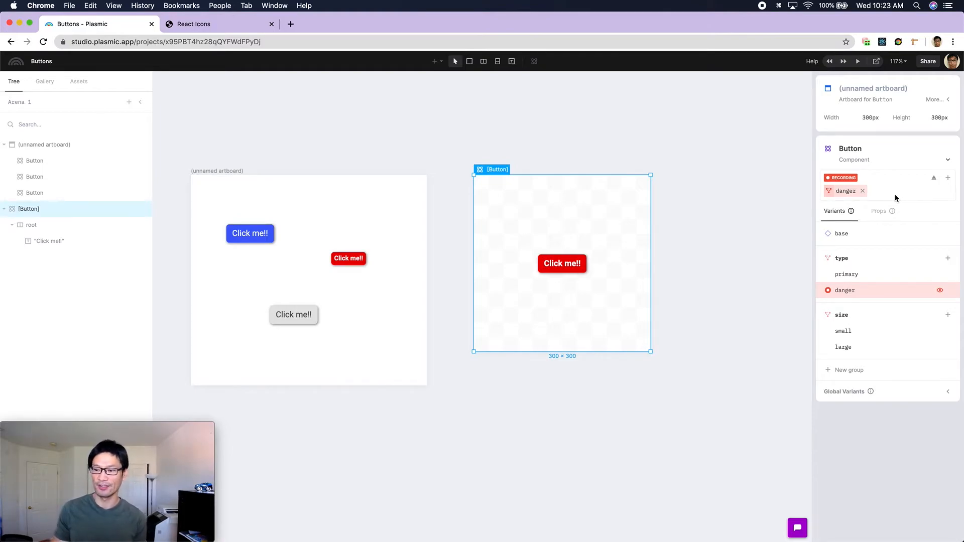
{"action": "left_click", "coordinate": [880, 329]}
{"action": "left_click", "coordinate": [872, 289]}
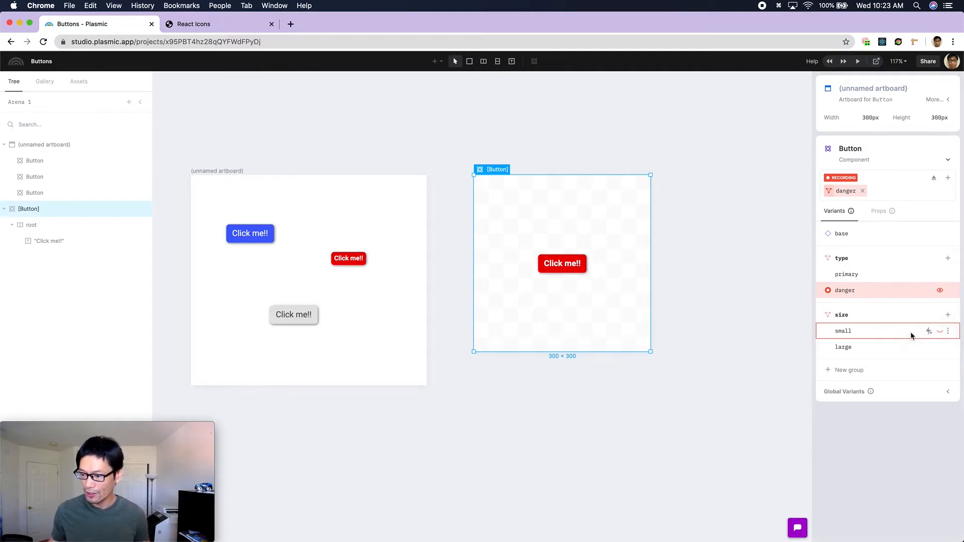
Preview the danger variant combined with sizes small and large, then hide the size and stop recording danger
{"action": "left_click", "coordinate": [940, 332]}
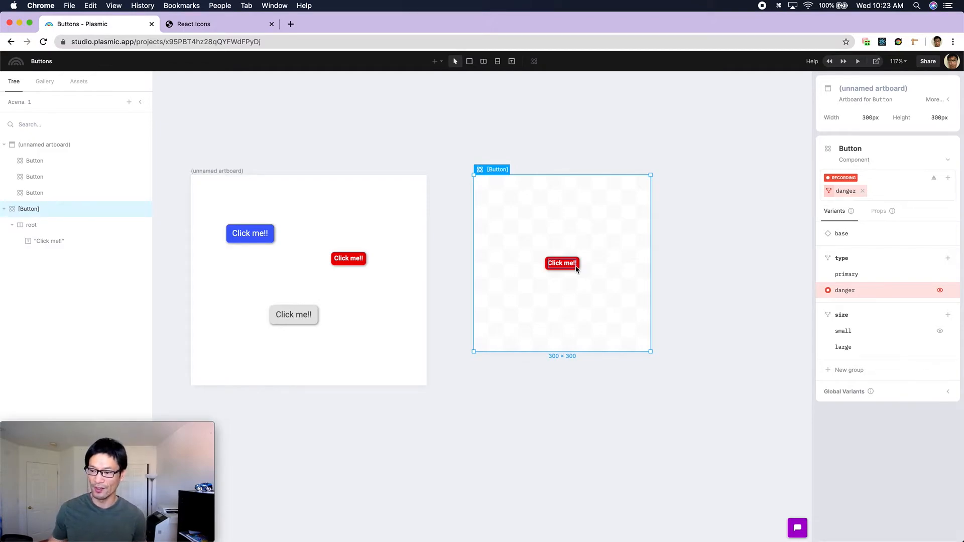
{"action": "left_click", "coordinate": [940, 347]}
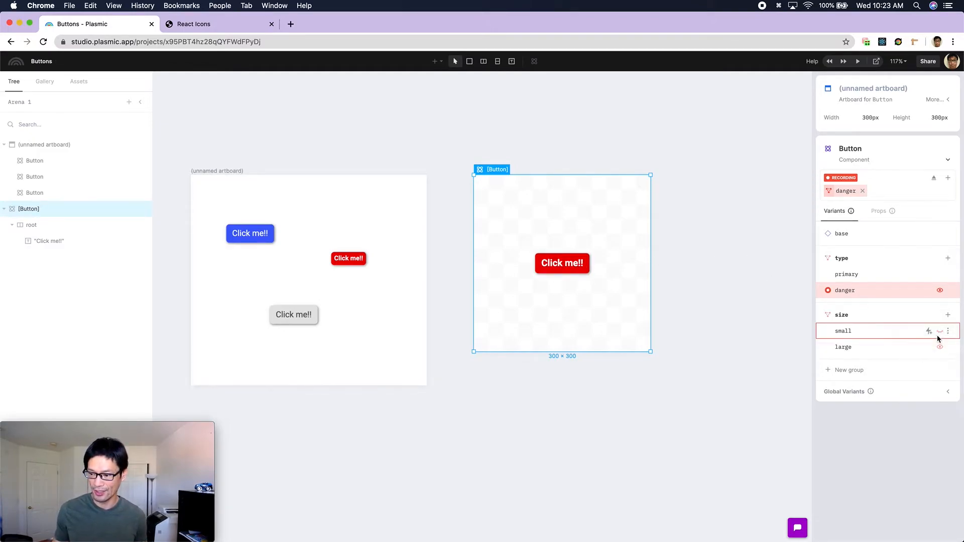
{"action": "left_click", "coordinate": [940, 332]}
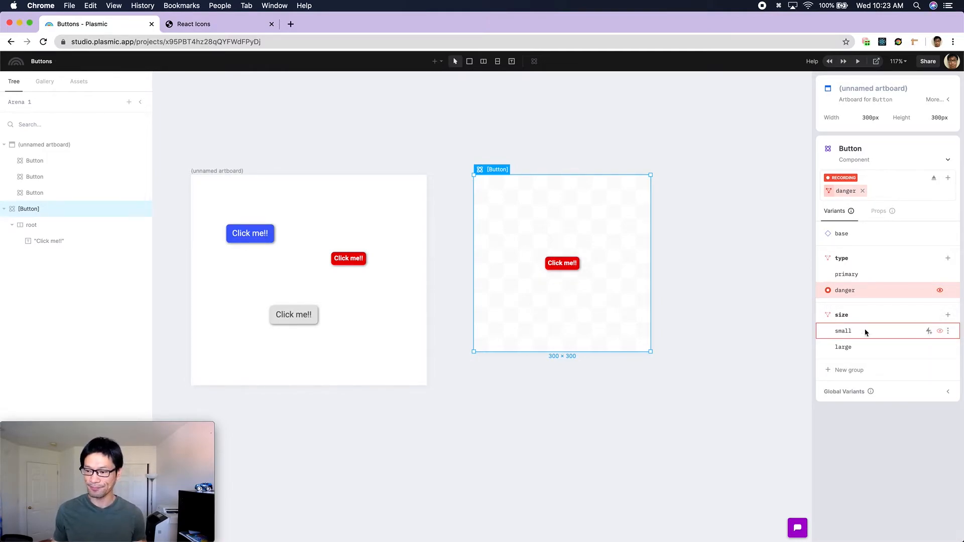
{"action": "left_click", "coordinate": [939, 331]}
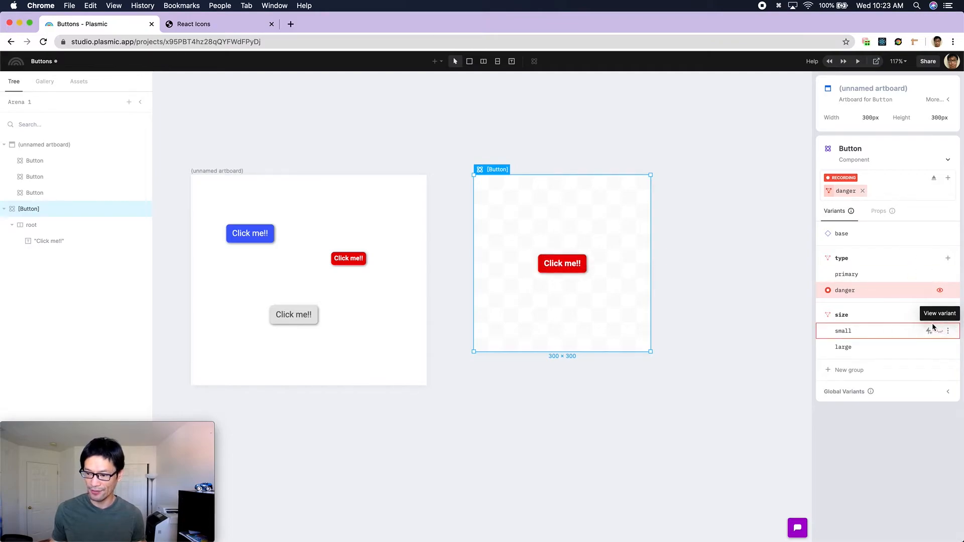
{"action": "left_click", "coordinate": [863, 190]}
Run the unnamed artboard in live mode, try the grey button, and exit live mode
{"action": "left_click", "coordinate": [377, 208]}
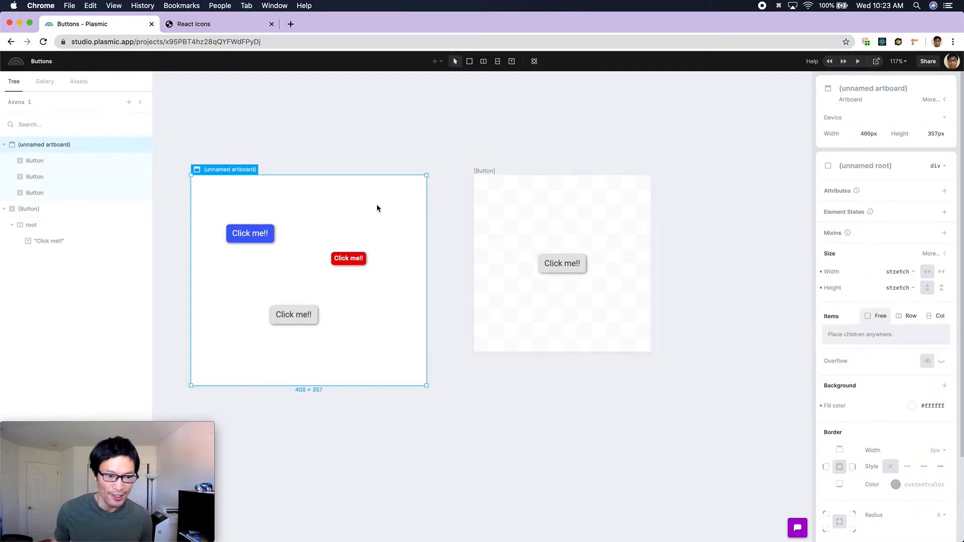
{"action": "left_click_drag", "start_coordinate": [375, 202], "coordinate": [428, 195]}
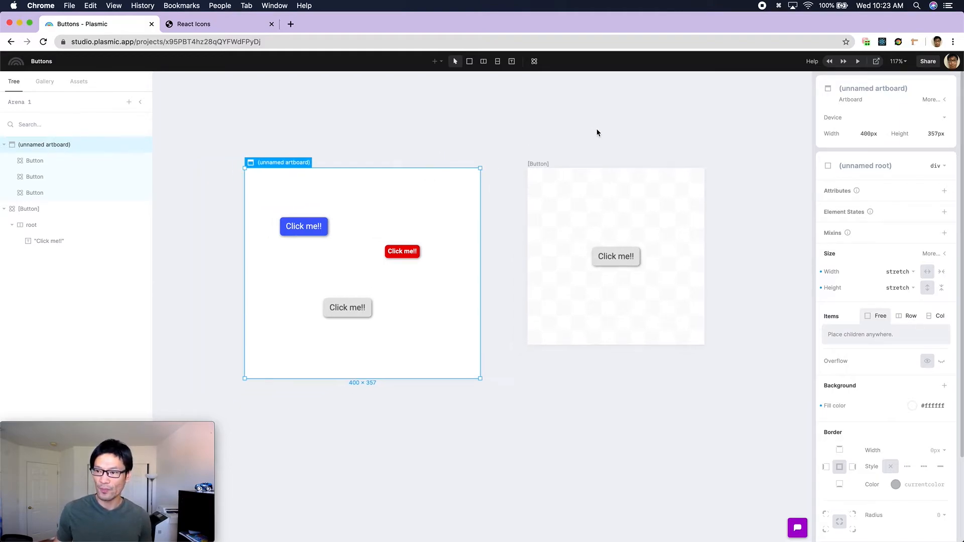
{"action": "left_click", "coordinate": [858, 61]}
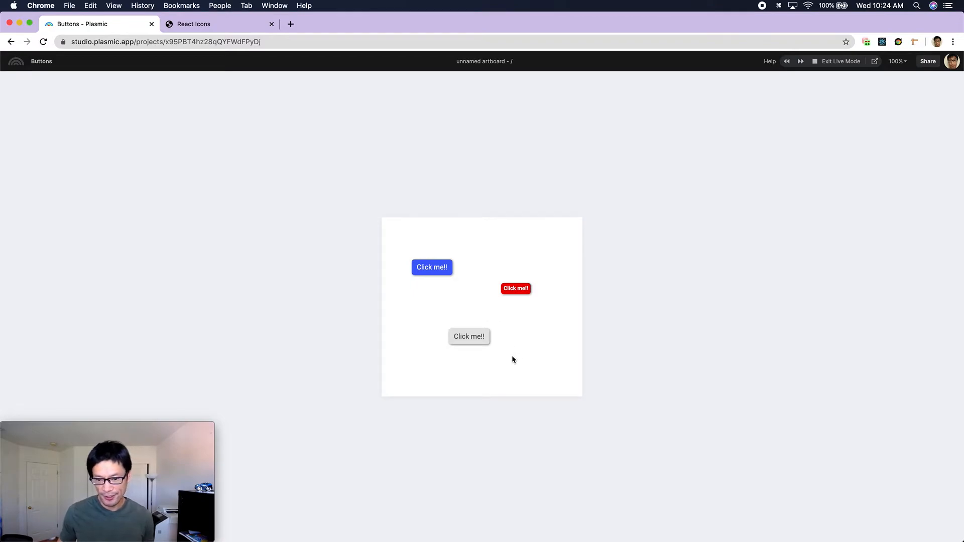
{"action": "left_click", "coordinate": [478, 336]}
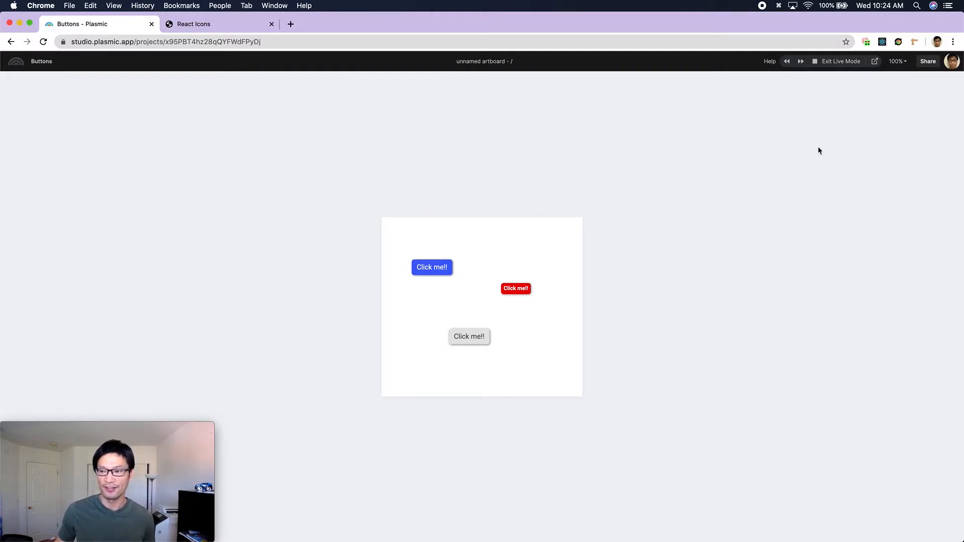
{"action": "left_click", "coordinate": [837, 61]}
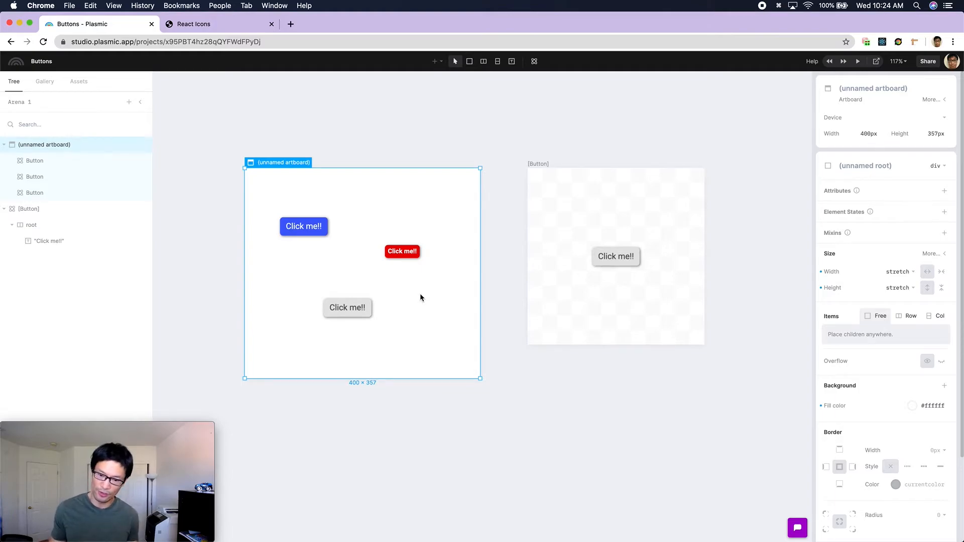
Add a Hover interaction variant to the base variant of the Button component
{"action": "left_click", "coordinate": [604, 312]}
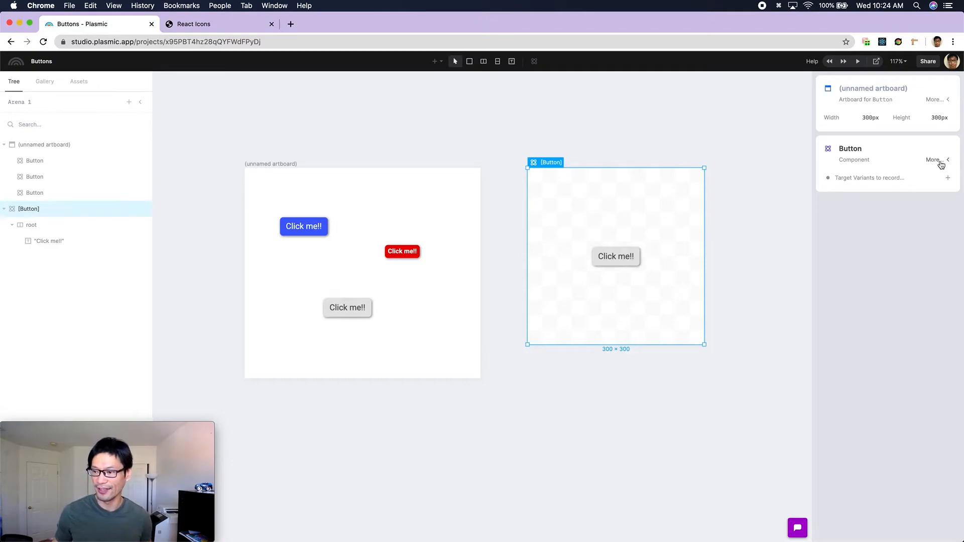
{"action": "left_click", "coordinate": [933, 160]}
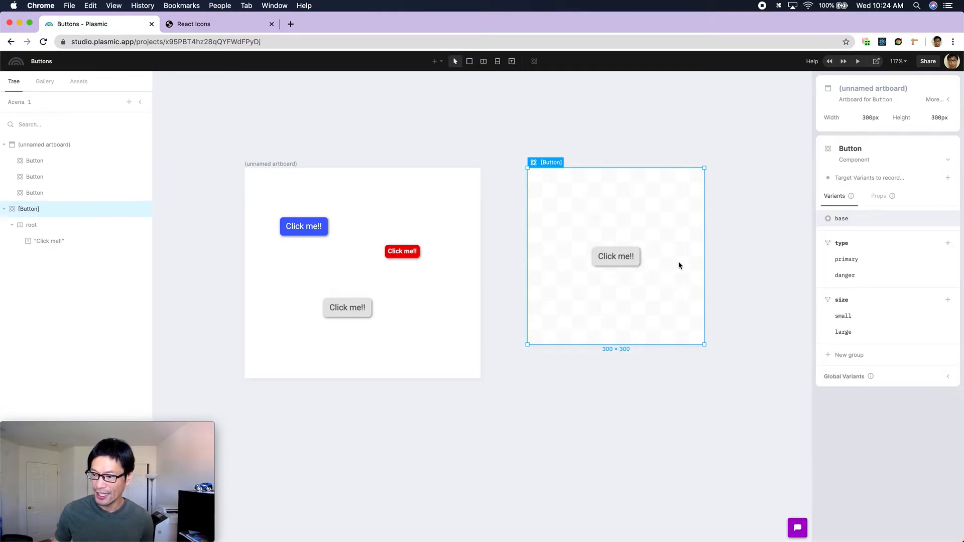
{"action": "left_click", "coordinate": [846, 222]}
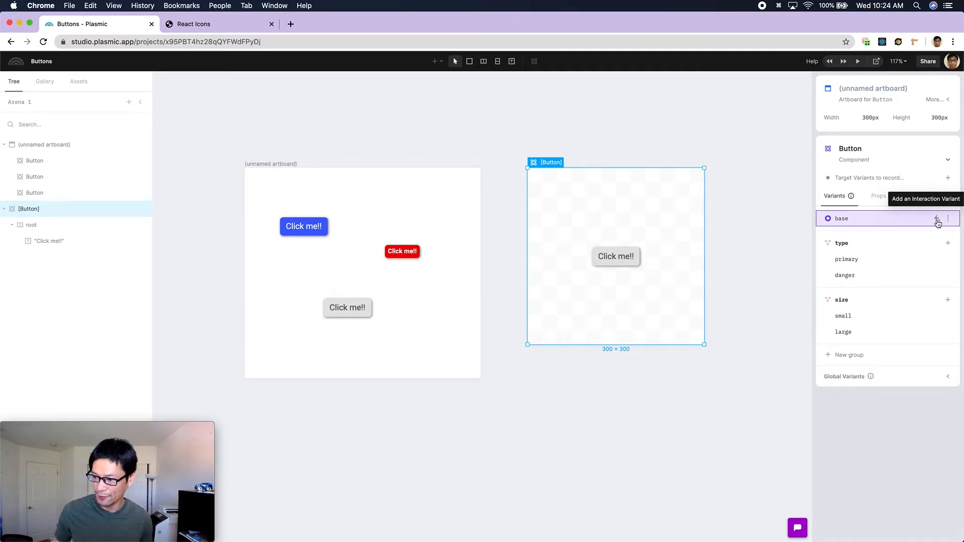
{"action": "left_click", "coordinate": [936, 220]}
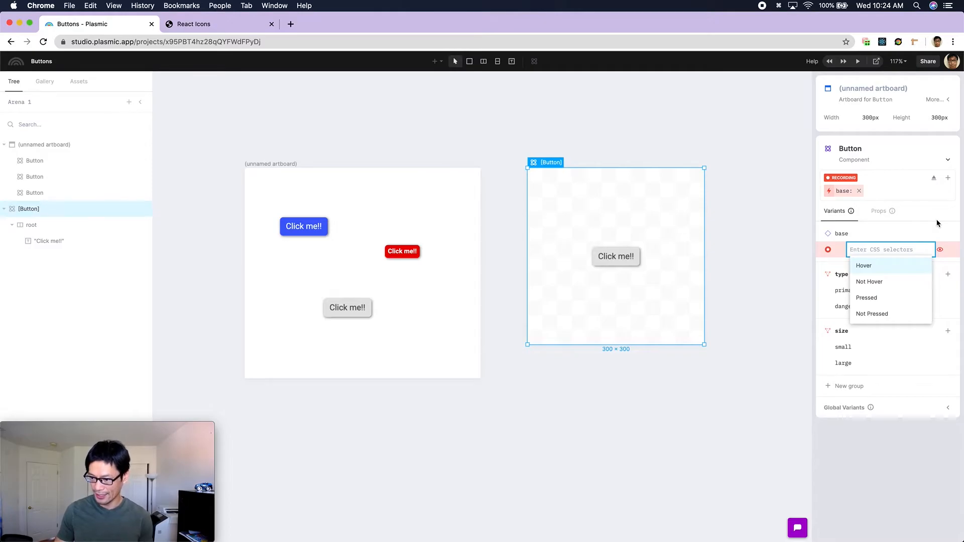
{"action": "key", "text": "Return"}
{"action": "key", "text": "Escape"}
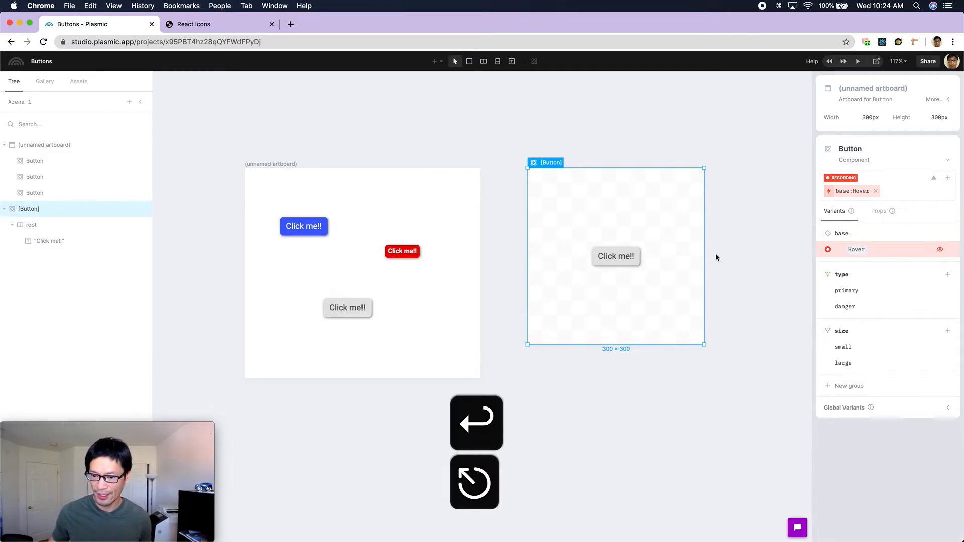
Set the fill color of the button's root element to F4F4F4 for the base Hover variant
{"action": "left_click", "coordinate": [639, 261]}
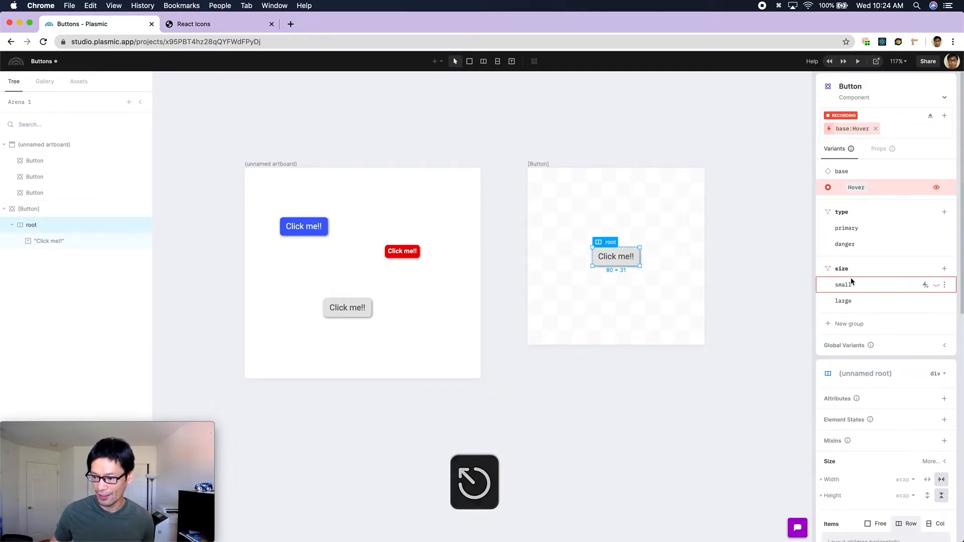
{"action": "scroll", "coordinate": [872, 282], "scroll_direction": "down", "scroll_amount": 10}
{"action": "scroll", "coordinate": [872, 284], "scroll_direction": "down", "scroll_amount": 1}
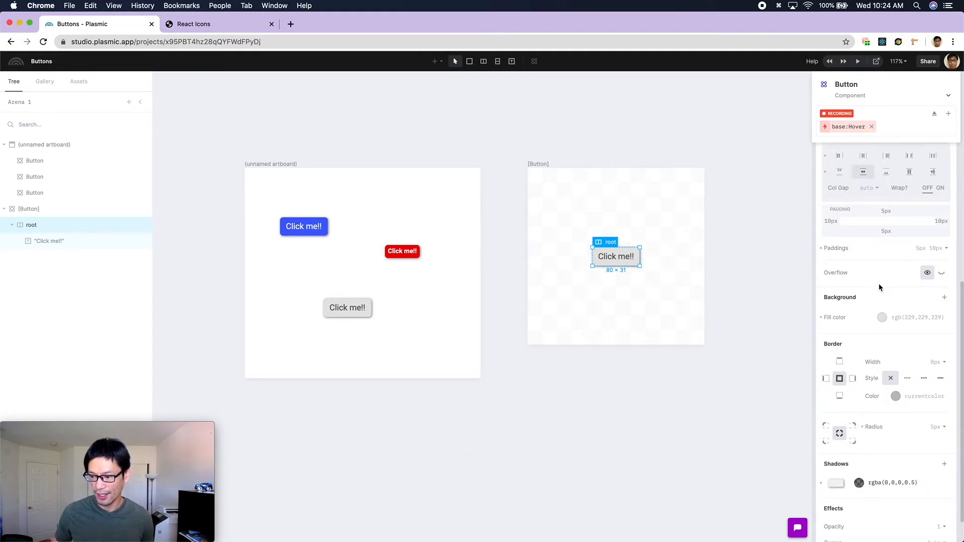
{"action": "left_click", "coordinate": [891, 315]}
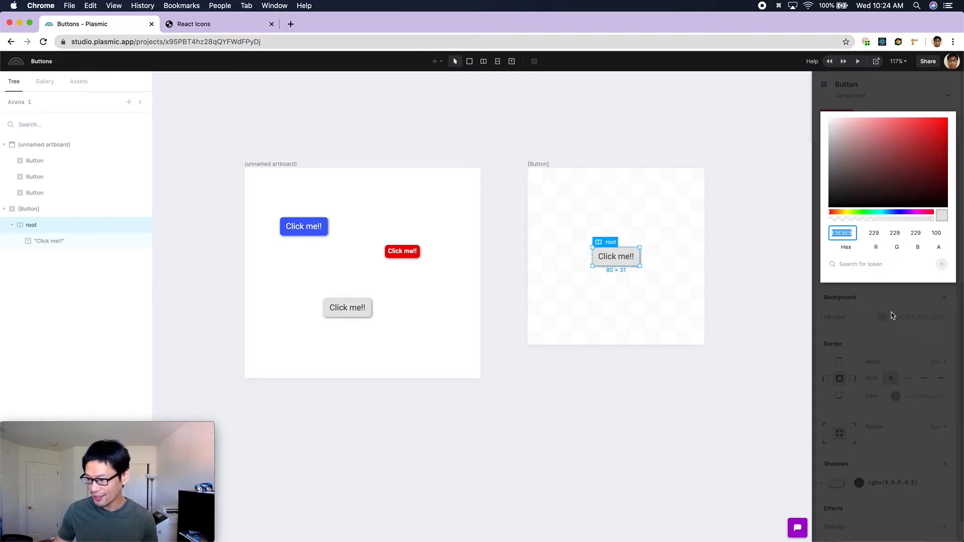
{"action": "left_click", "coordinate": [830, 123]}
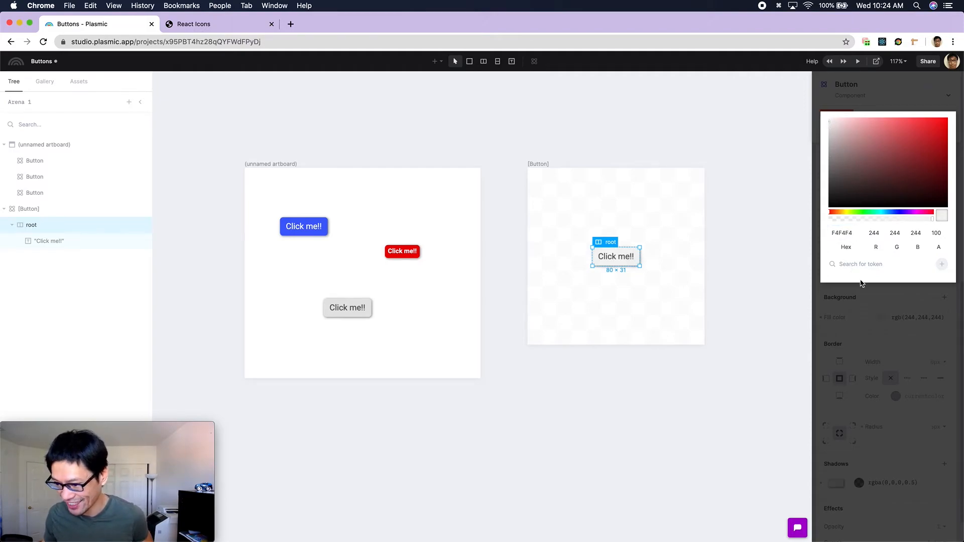
{"action": "left_click", "coordinate": [890, 299]}
Add a Pressed interaction variant to the Button component's base variant
{"action": "scroll", "coordinate": [903, 291], "scroll_direction": "up", "scroll_amount": 5}
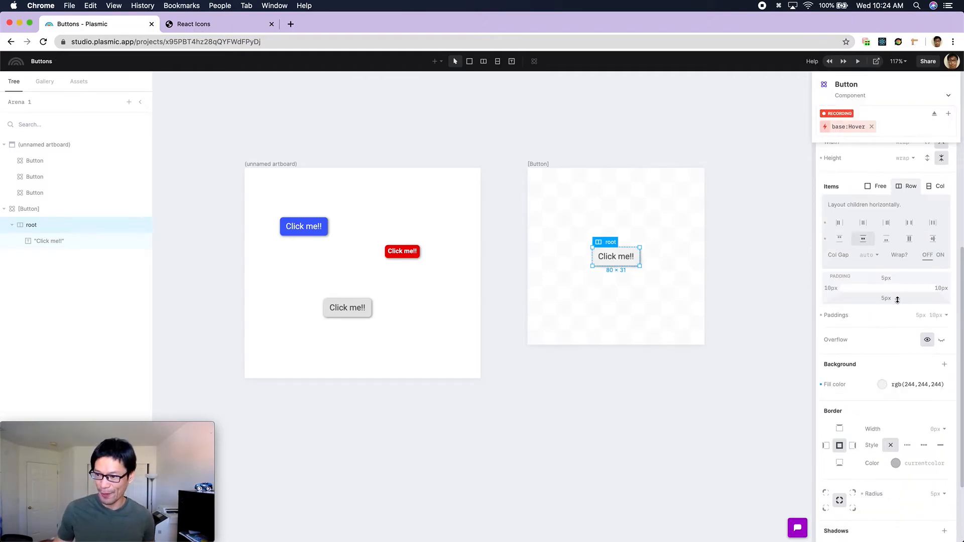
{"action": "scroll", "coordinate": [894, 228], "scroll_direction": "up", "scroll_amount": 3}
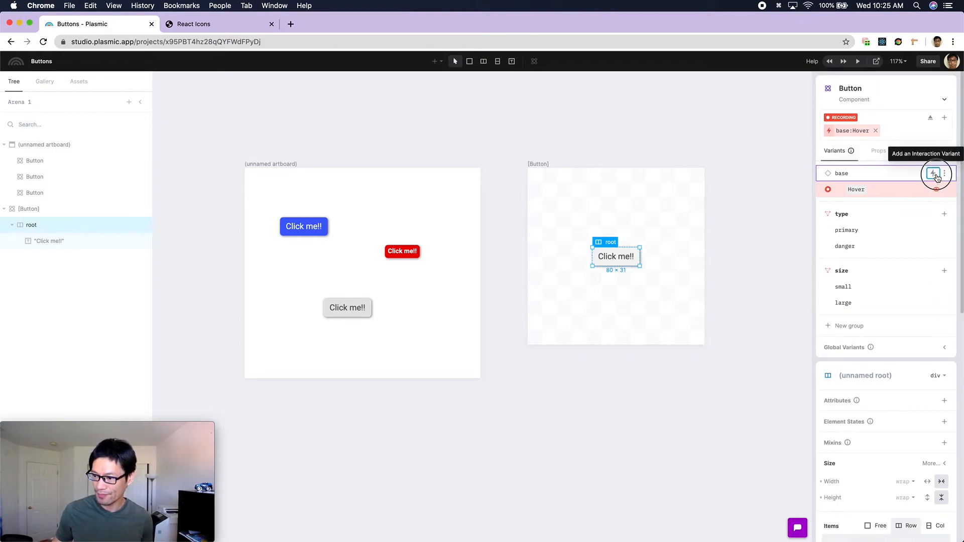
{"action": "left_click", "coordinate": [933, 174]}
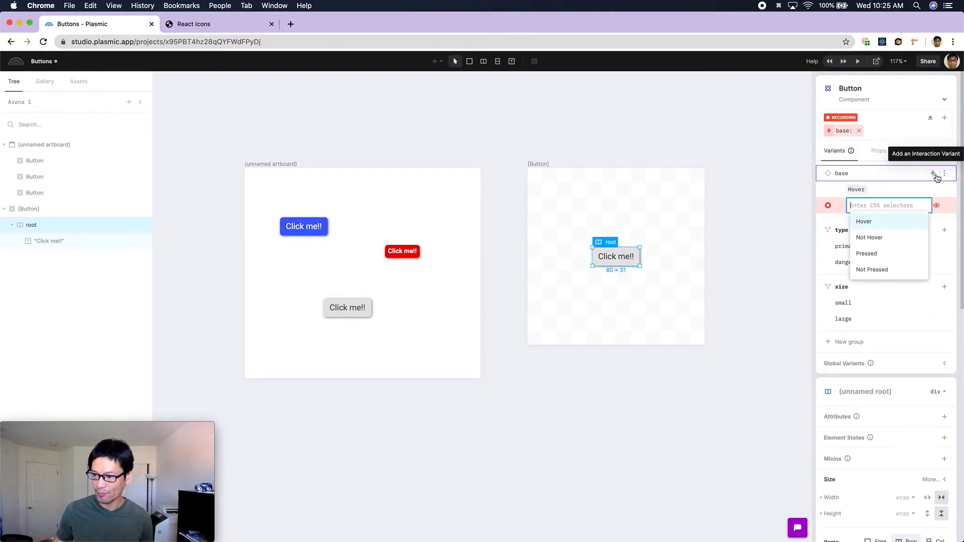
{"action": "left_click", "coordinate": [899, 253]}
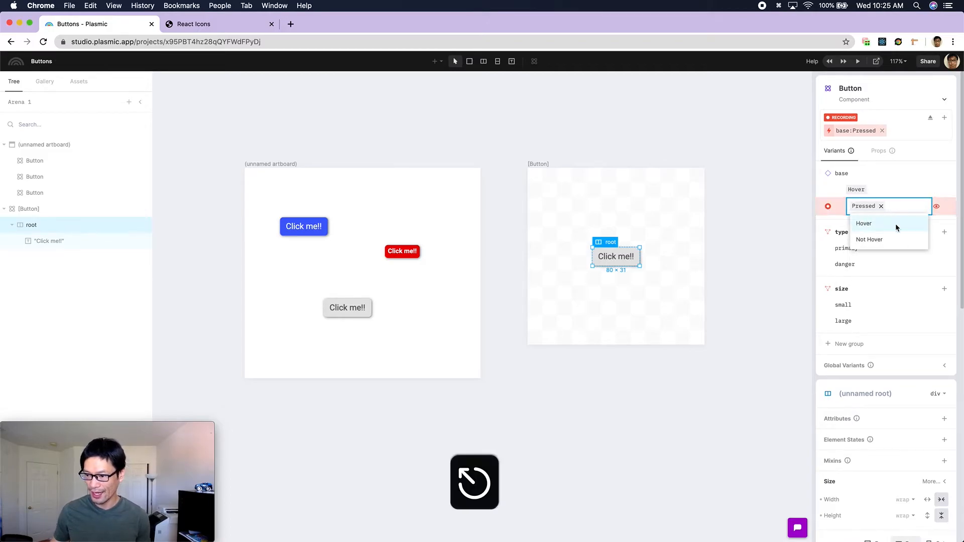
Set the root element's fill color to rgb(202,202,202) for the base Pressed variant
{"action": "scroll", "coordinate": [896, 226], "scroll_direction": "down", "scroll_amount": 10}
{"action": "scroll", "coordinate": [900, 290], "scroll_direction": "down", "scroll_amount": 3}
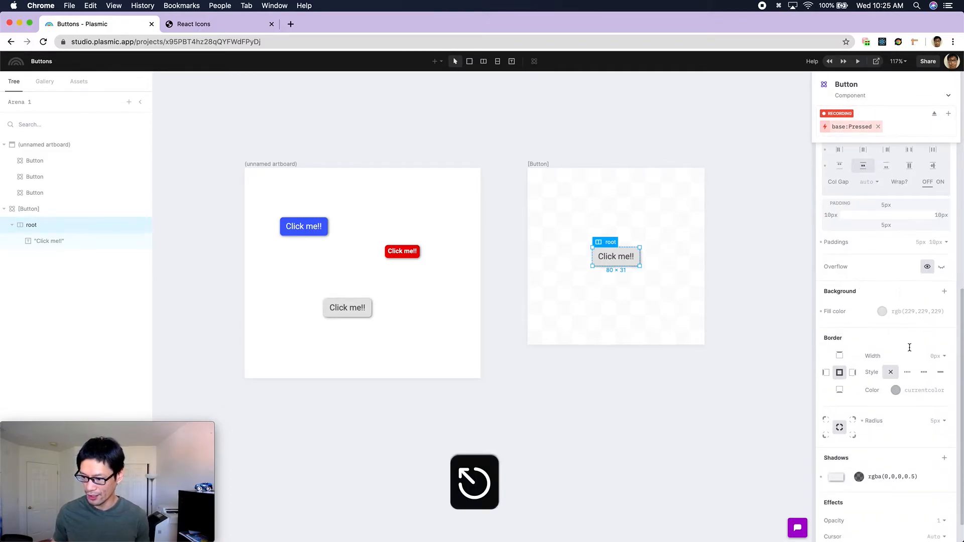
{"action": "left_click", "coordinate": [903, 313]}
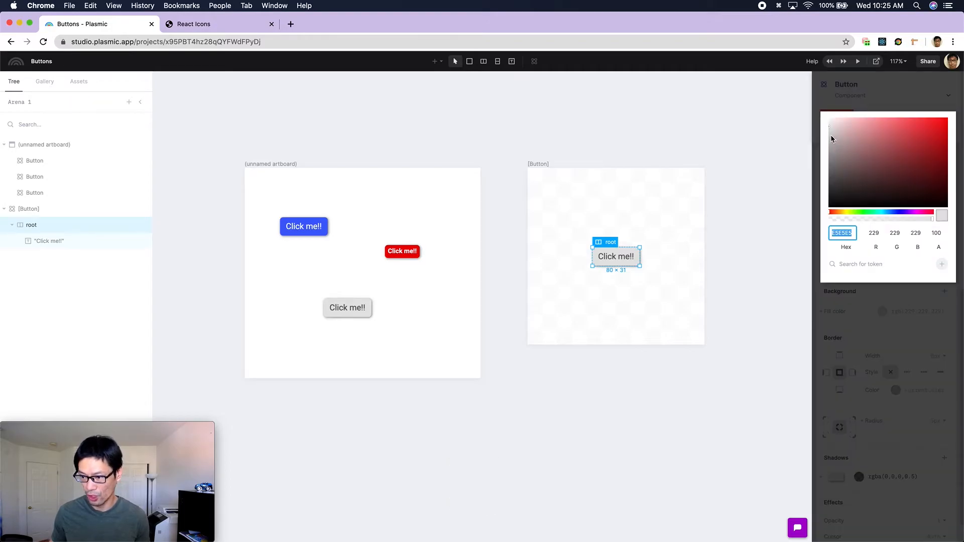
{"action": "left_click", "coordinate": [829, 136]}
{"action": "left_click", "coordinate": [866, 298]}
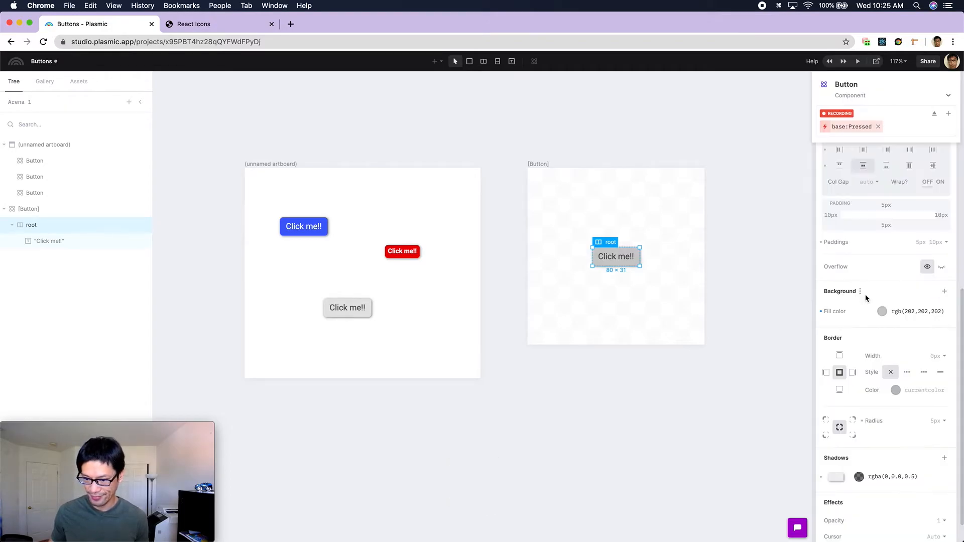
Run the unnamed artboard in live mode and test the grey button's pressed state
{"action": "left_click", "coordinate": [457, 300]}
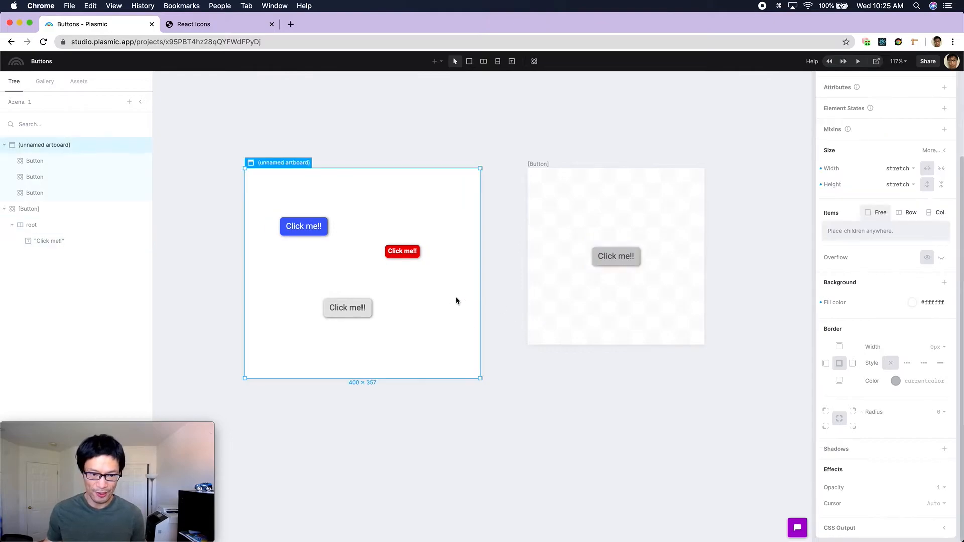
{"action": "left_click", "coordinate": [859, 63]}
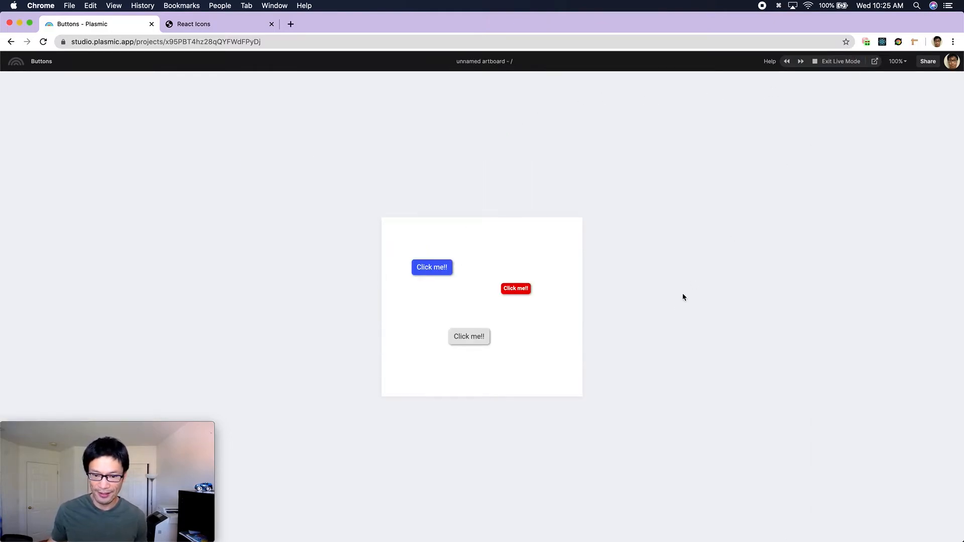
{"action": "left_click", "coordinate": [481, 338]}
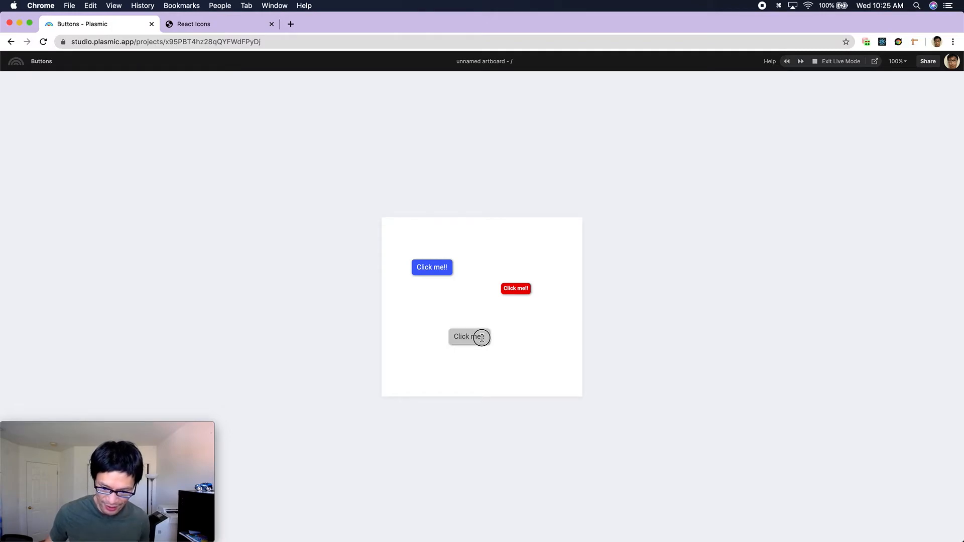
{"action": "left_click", "coordinate": [480, 337]}
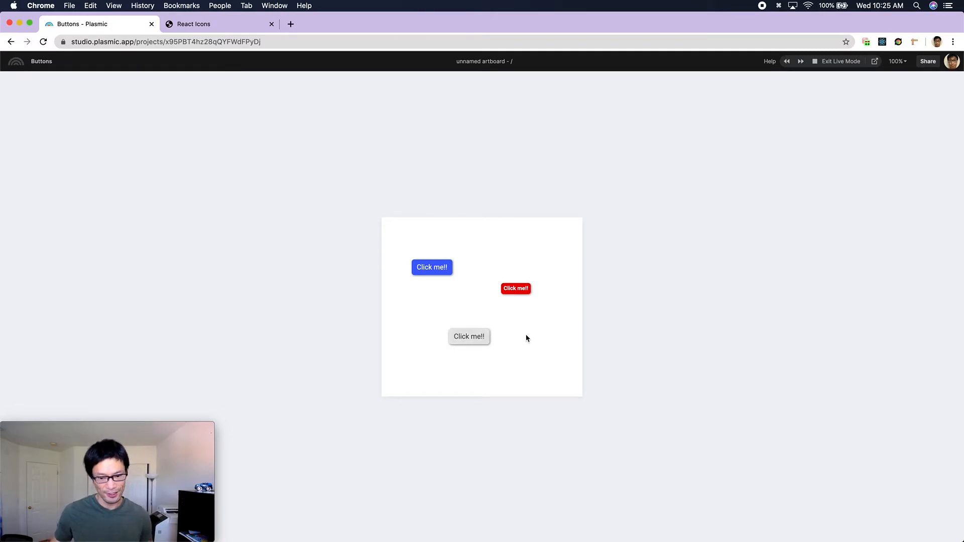
Test the grey button's pressed state and the blue button's hover state live, and exit live mode
{"action": "left_click", "coordinate": [474, 336]}
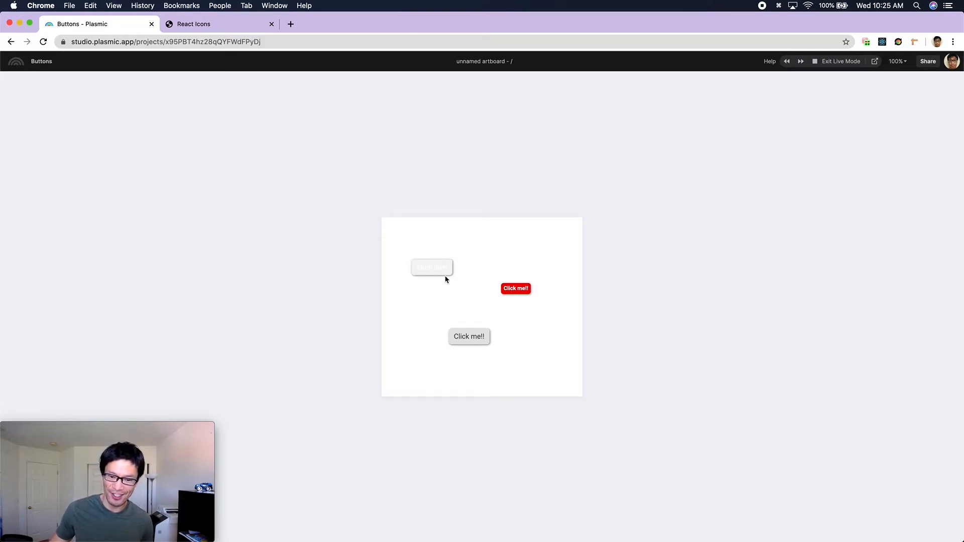
{"action": "left_click", "coordinate": [831, 62]}
Add a Hover interaction variant to the Button component's primary type variant
{"action": "left_click", "coordinate": [675, 213]}
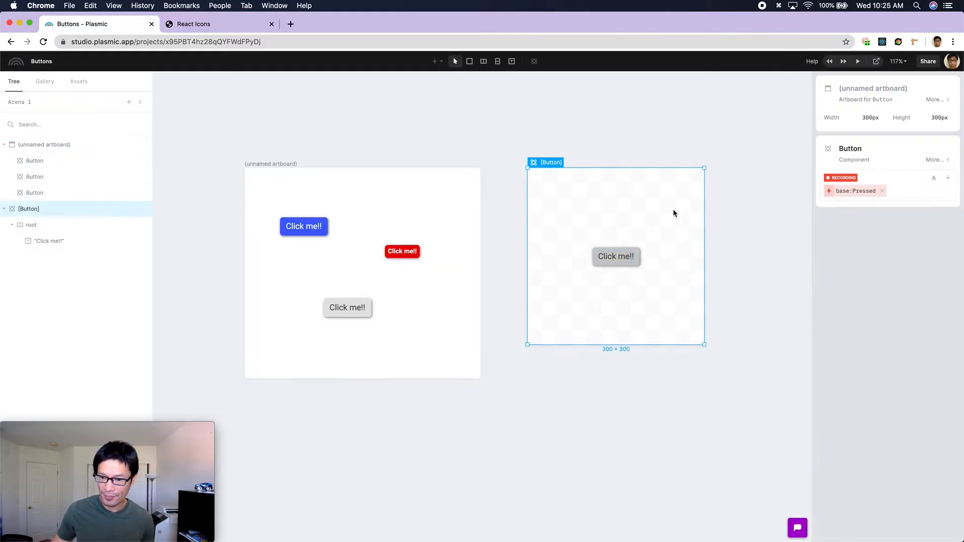
{"action": "left_click", "coordinate": [934, 162]}
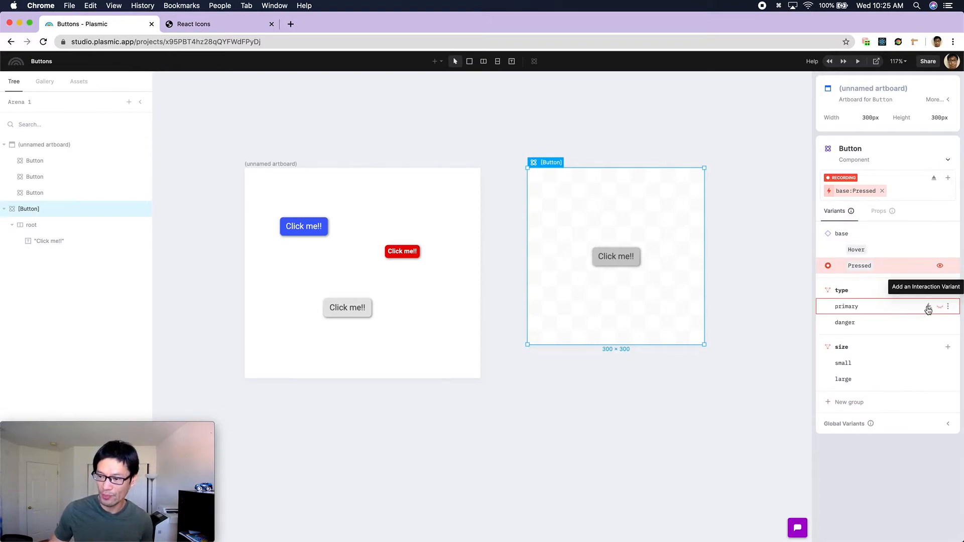
{"action": "left_click", "coordinate": [928, 307]}
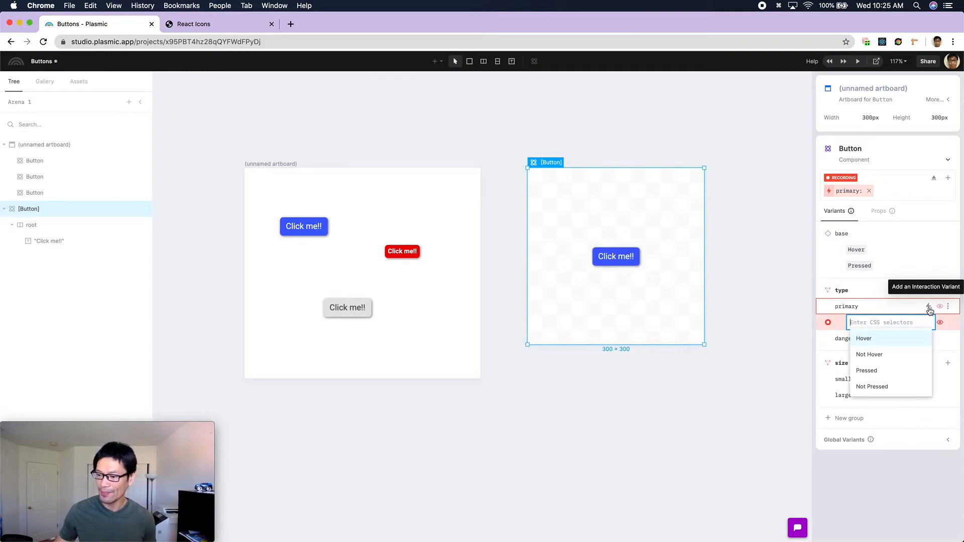
{"action": "type", "text": "hover"}
{"action": "key", "text": "Return"}
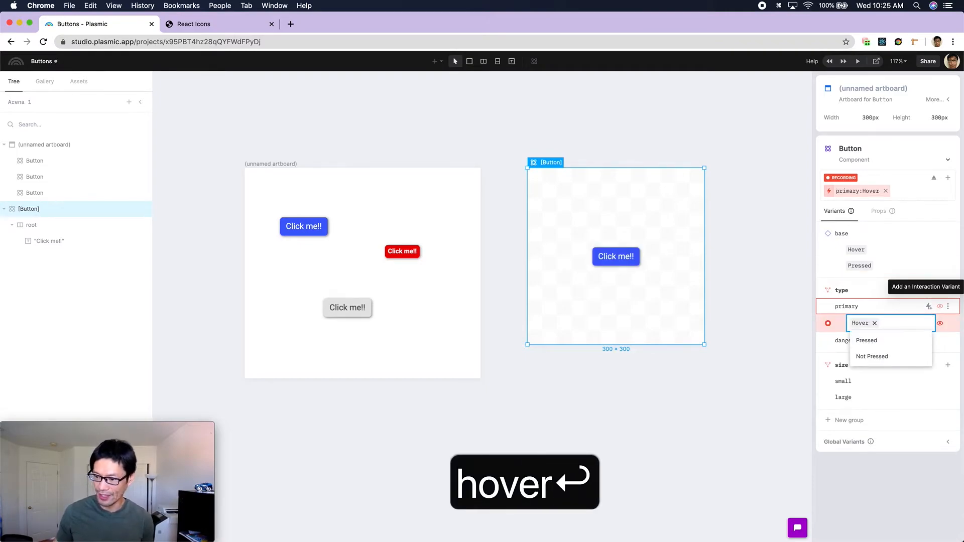
{"action": "key", "text": "Return"}
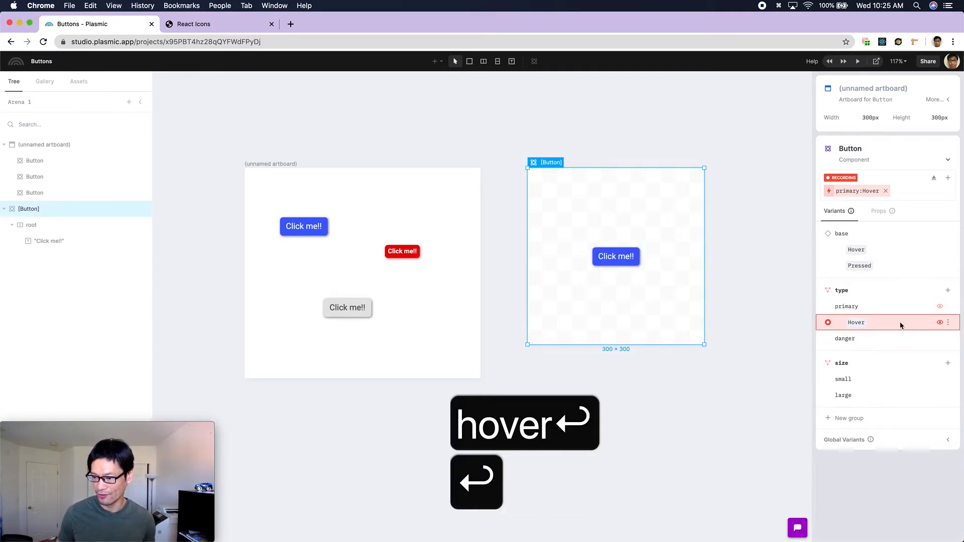
Set the root element's fill color to a lighter blue for the primary Hover variant
{"action": "left_click", "coordinate": [637, 260]}
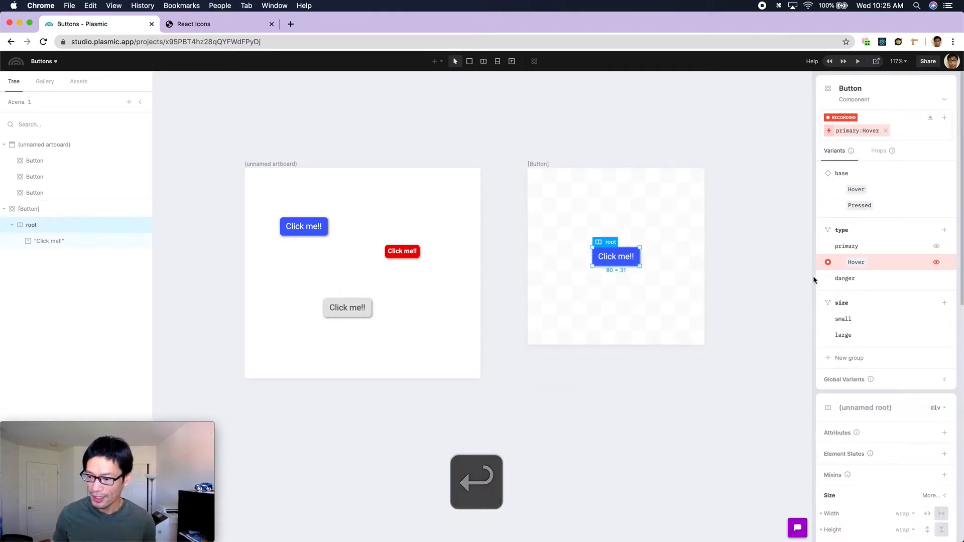
{"action": "scroll", "coordinate": [899, 282], "scroll_direction": "down", "scroll_amount": 5}
{"action": "left_click", "coordinate": [882, 343]}
{"action": "left_click", "coordinate": [903, 212]}
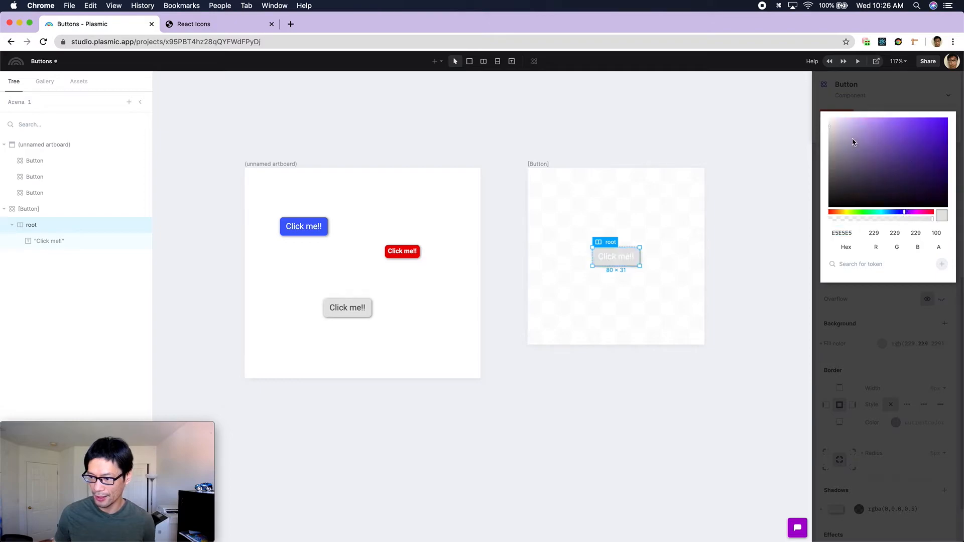
{"action": "left_click", "coordinate": [895, 212]}
{"action": "left_click_drag", "start_coordinate": [917, 123], "coordinate": [902, 119]}
{"action": "left_click", "coordinate": [902, 105]}
Add a Pressed interaction variant to the Button component's primary type variant
{"action": "scroll", "coordinate": [904, 224], "scroll_direction": "up", "scroll_amount": 1}
{"action": "scroll", "coordinate": [904, 224], "scroll_direction": "up", "scroll_amount": 5}
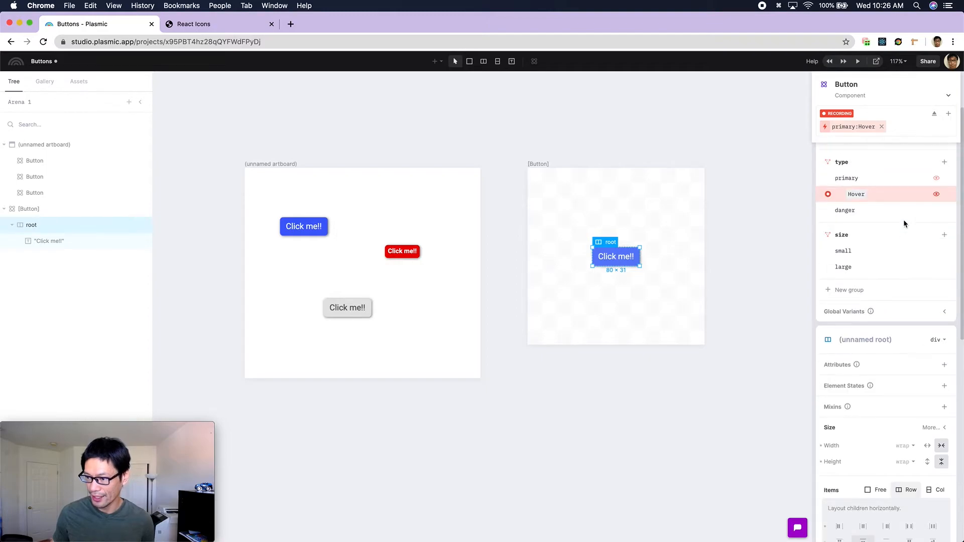
{"action": "left_click", "coordinate": [926, 178]}
{"action": "type", "text": "pre"}
{"action": "key", "text": "Return"}
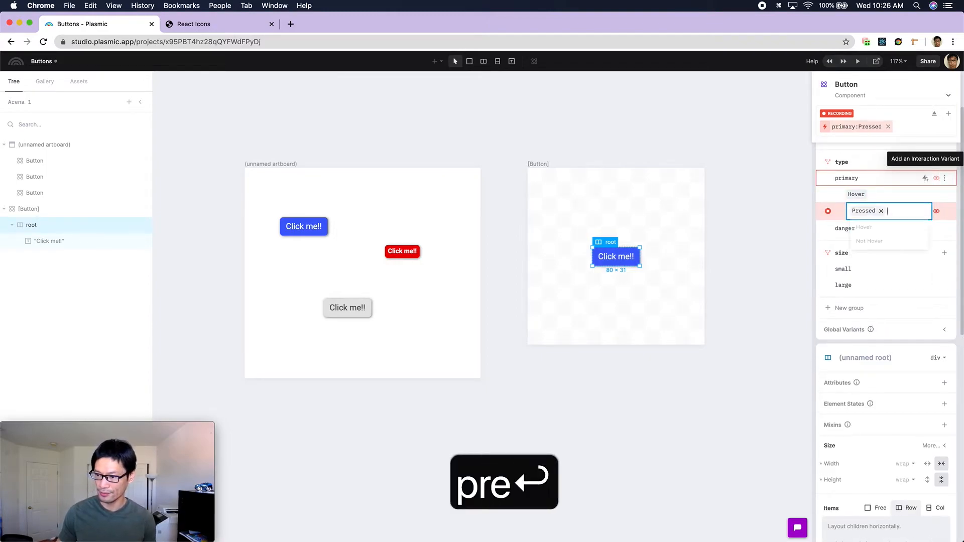
{"action": "key", "text": "Return"}
Set the root element's fill color to dark blue rgb(4,11,194) for the primary Pressed variant
{"action": "scroll", "coordinate": [933, 250], "scroll_direction": "down", "scroll_amount": 10}
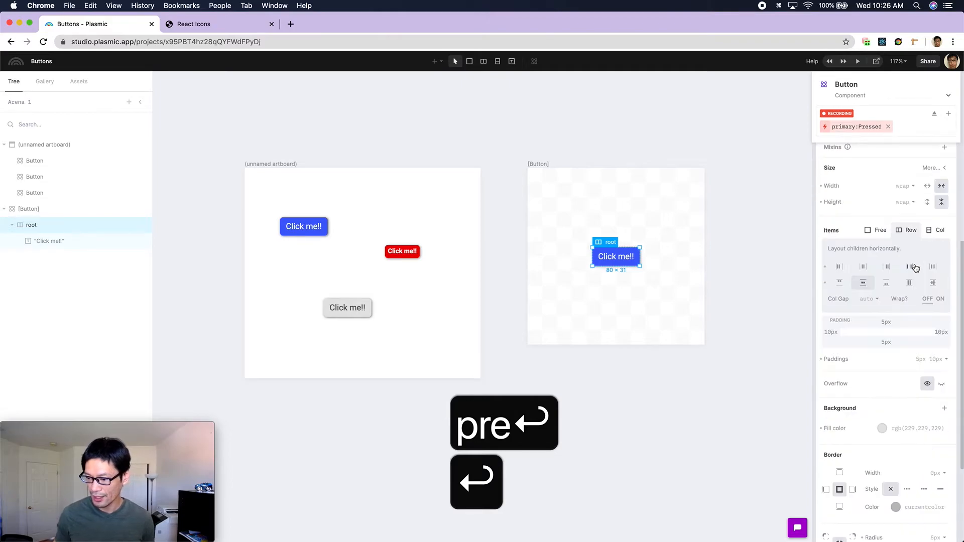
{"action": "left_click", "coordinate": [914, 428]}
{"action": "left_click", "coordinate": [898, 212]}
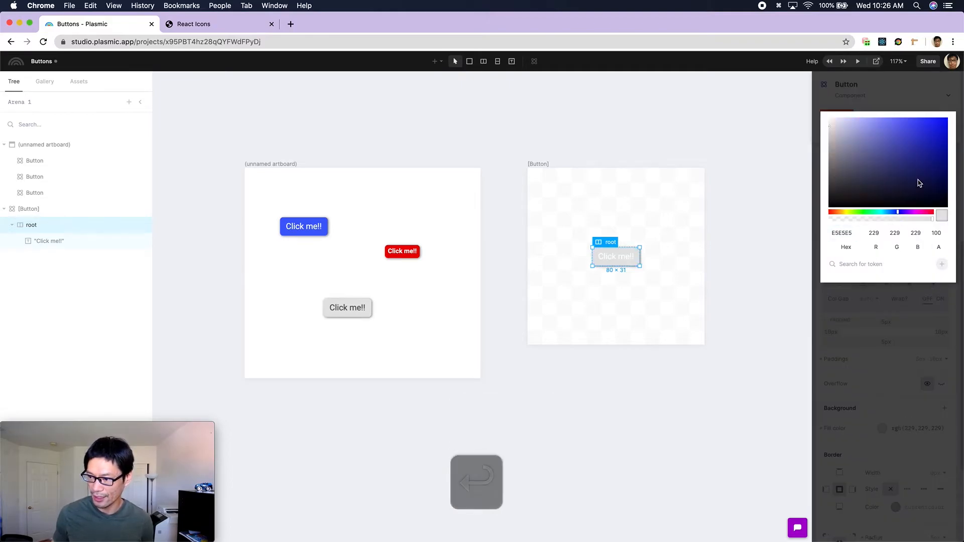
{"action": "left_click", "coordinate": [939, 142]}
{"action": "left_click_drag", "start_coordinate": [939, 141], "coordinate": [945, 141]}
{"action": "left_click", "coordinate": [918, 317]}
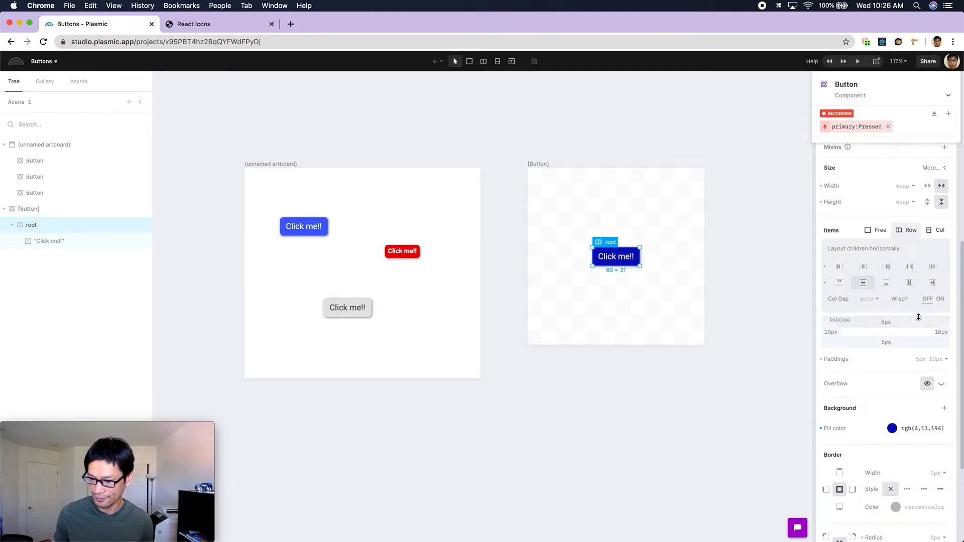
Run the unnamed artboard in live mode, test pressing the blue, grey and red buttons, and exit live mode
{"action": "left_click", "coordinate": [426, 305]}
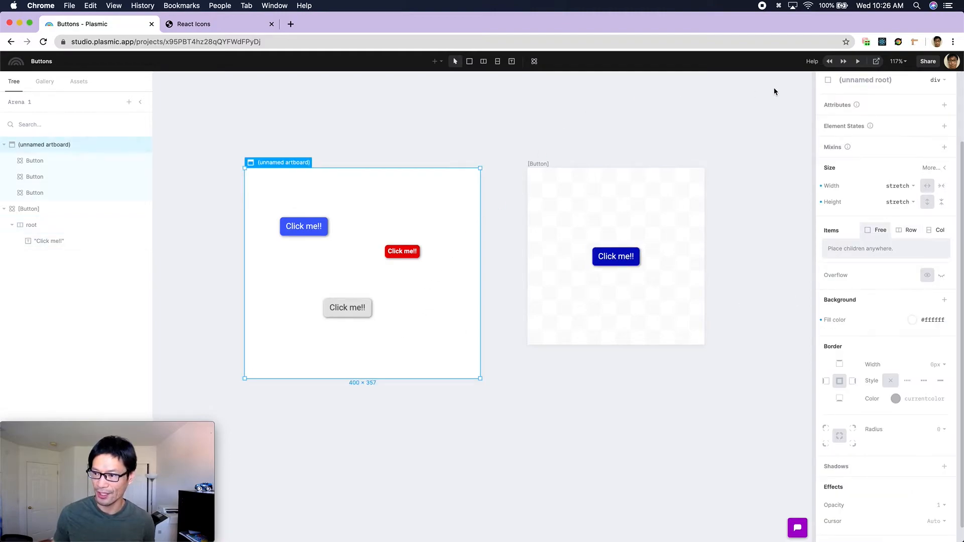
{"action": "left_click", "coordinate": [857, 61]}
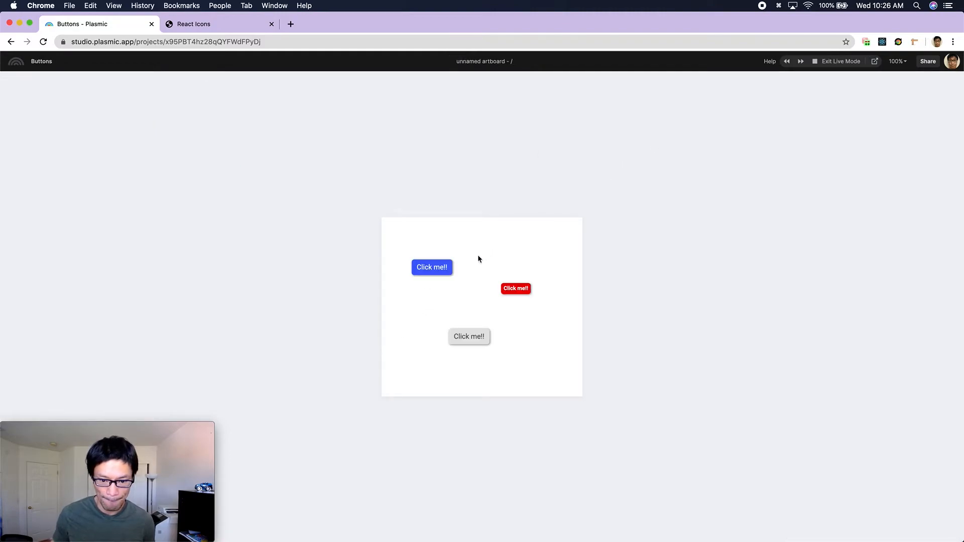
{"action": "left_click", "coordinate": [441, 270]}
{"action": "left_click", "coordinate": [441, 270]}
{"action": "left_click", "coordinate": [474, 333]}
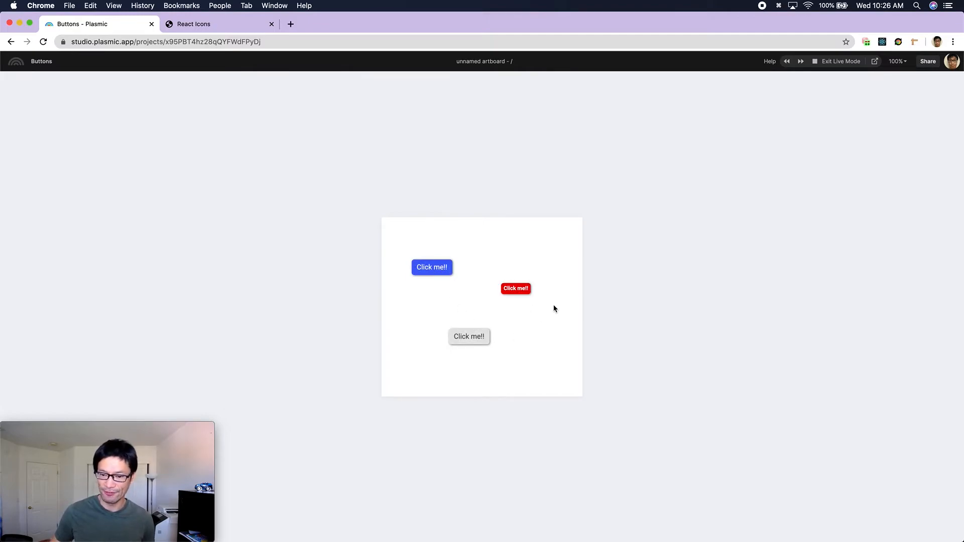
{"action": "left_click", "coordinate": [521, 293]}
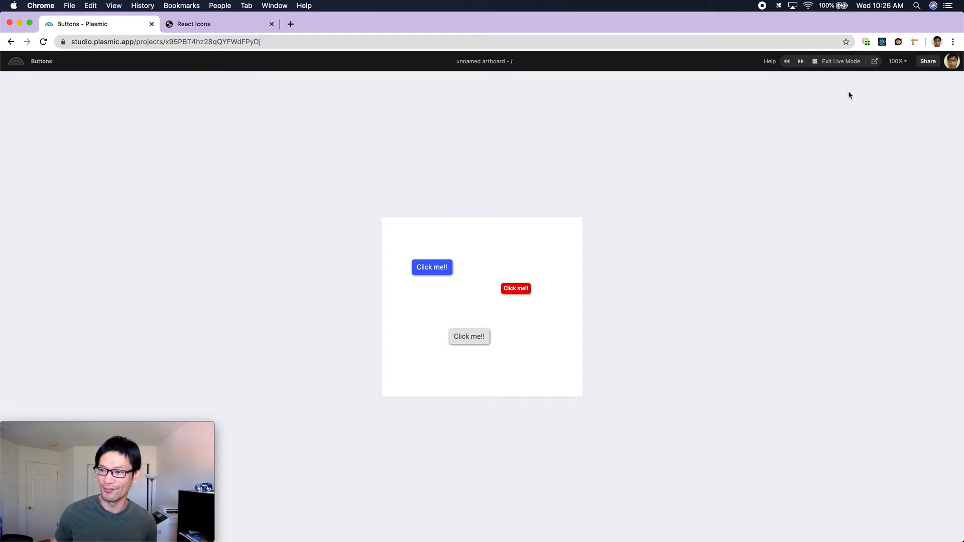
{"action": "left_click", "coordinate": [842, 61]}
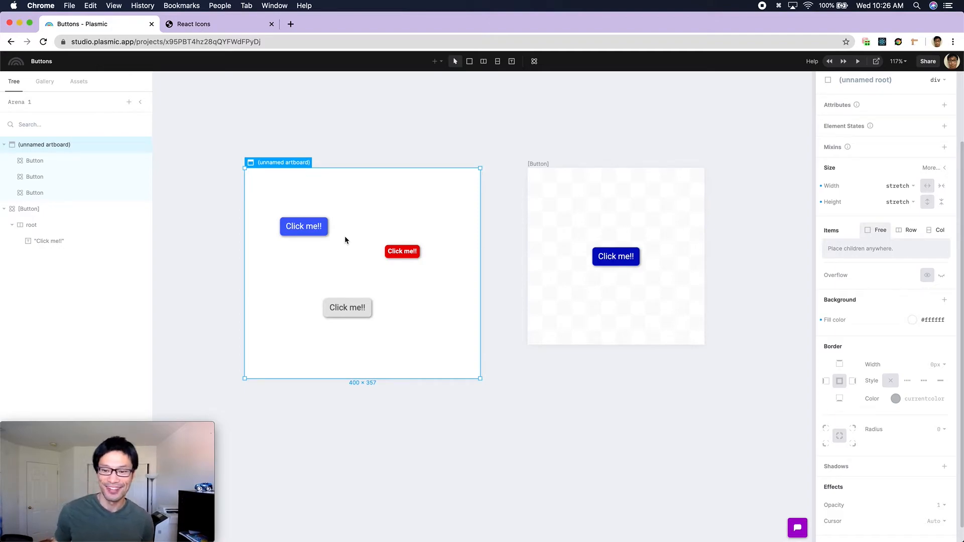
Stop recording the primary Pressed variant on the Button component's artboard
{"action": "left_click", "coordinate": [317, 233]}
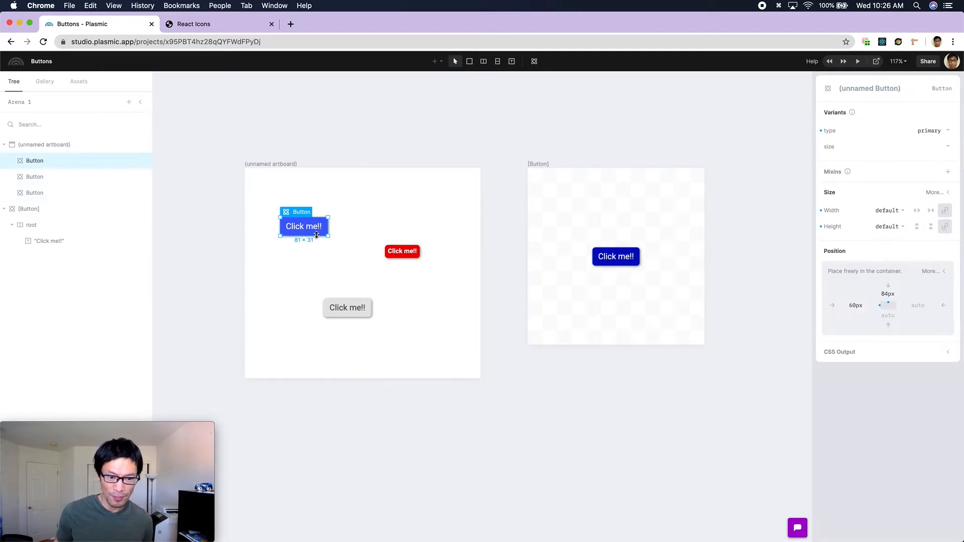
{"action": "left_click", "coordinate": [342, 252]}
{"action": "left_click", "coordinate": [665, 206]}
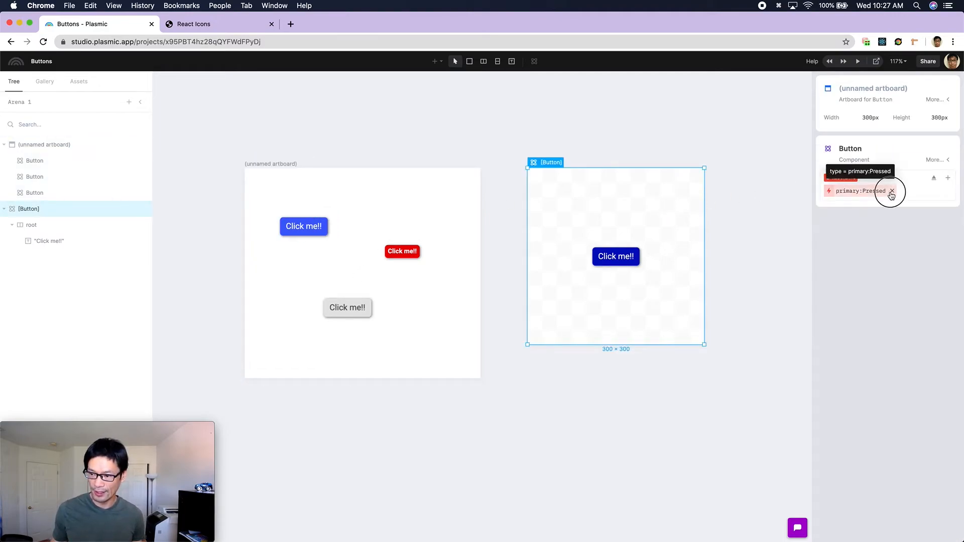
{"action": "left_click", "coordinate": [892, 191]}
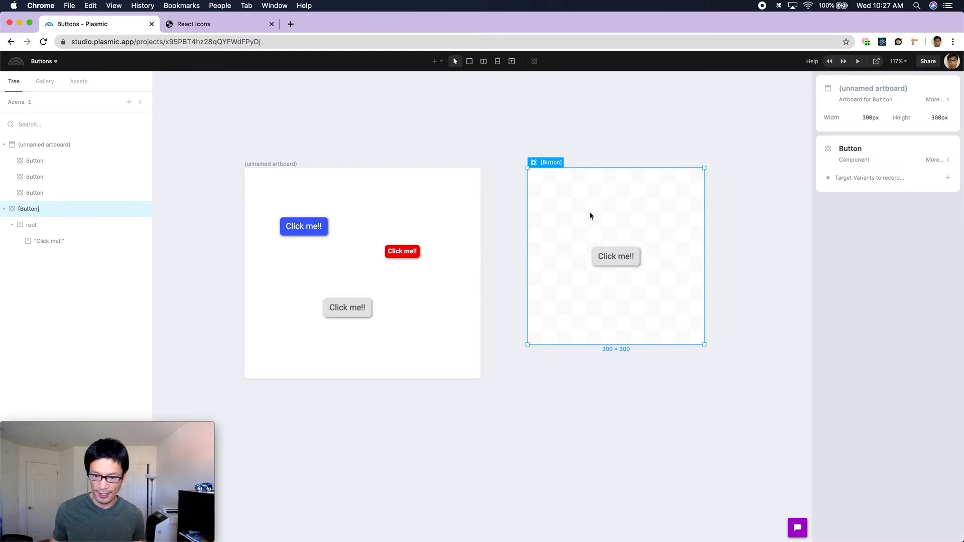
Convert the "Click me!!" text inside the Button component to a slot
{"action": "left_click", "coordinate": [627, 259]}
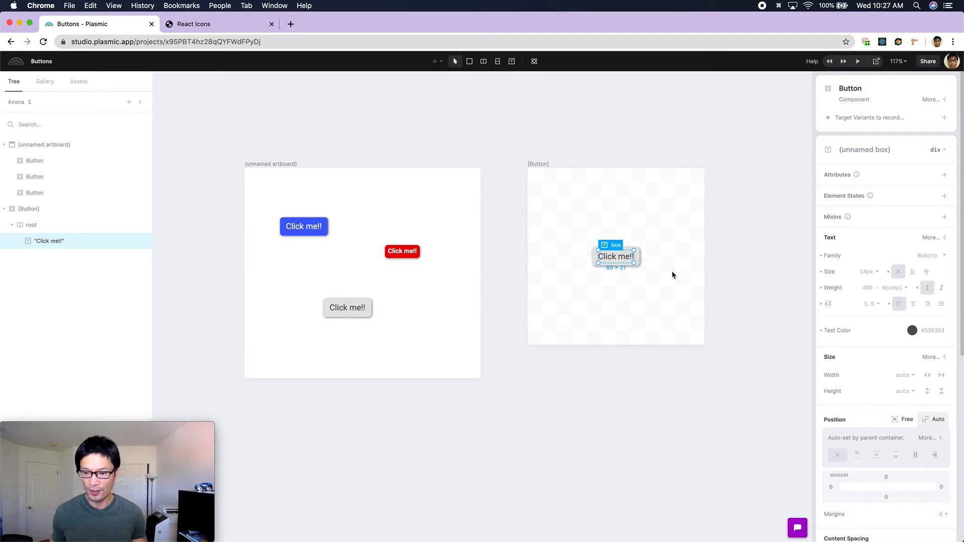
{"action": "right_click", "coordinate": [616, 260]}
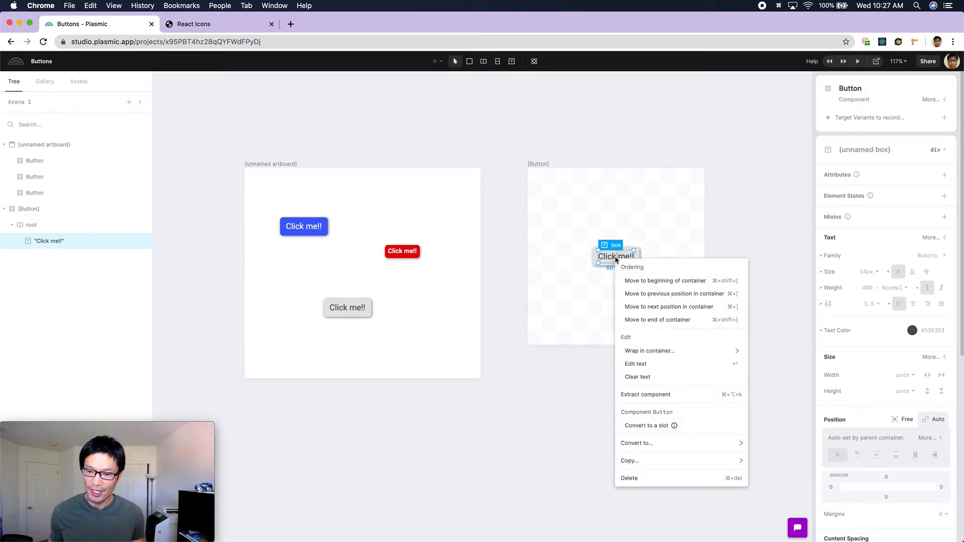
{"action": "left_click", "coordinate": [645, 428]}
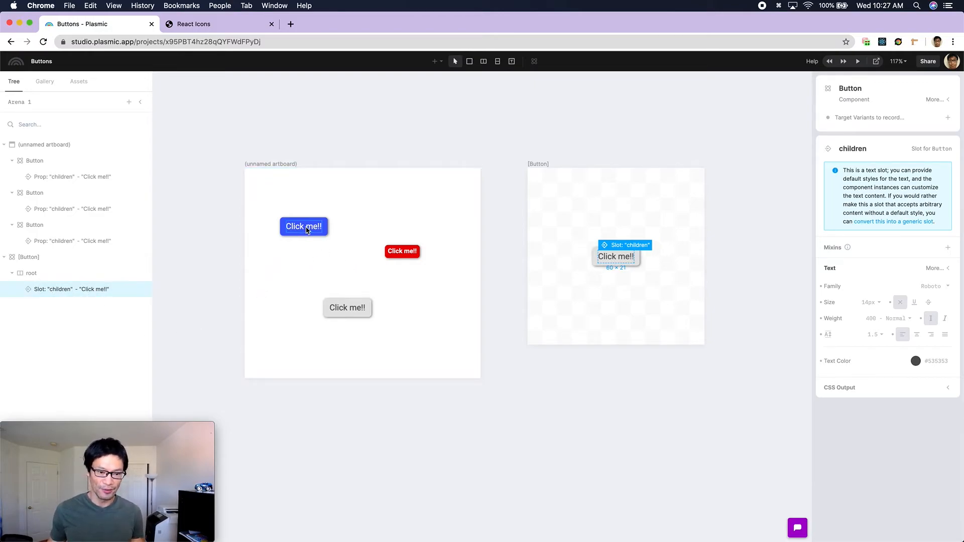
Change the blue button instance's text to "Submit"
{"action": "left_click", "coordinate": [307, 230]}
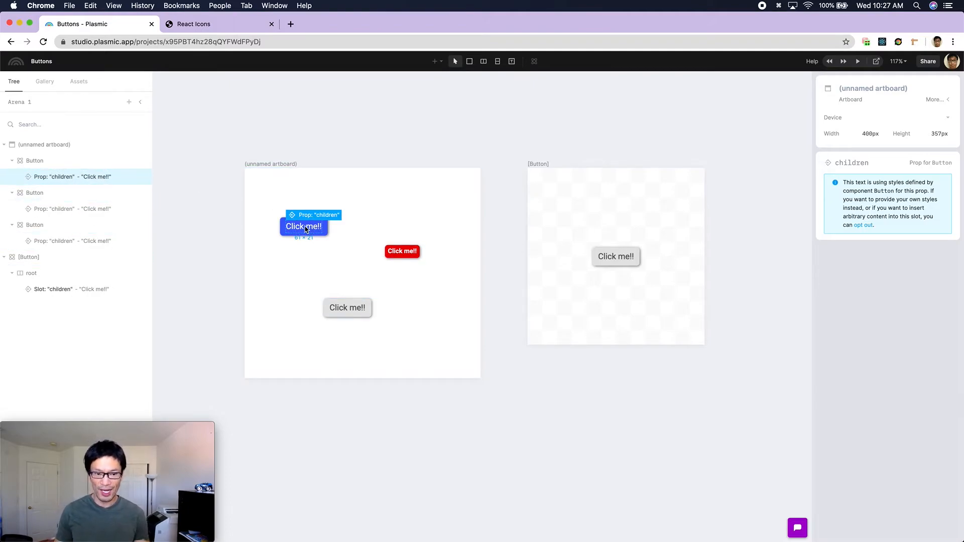
{"action": "key", "text": "Return"}
{"action": "type", "text": "Submit"}
{"action": "key", "text": "Escape"}
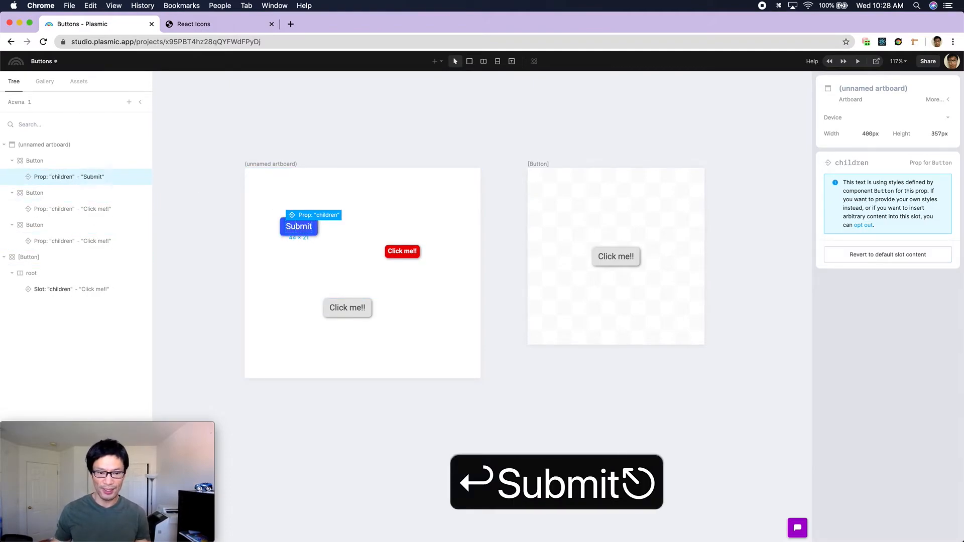
Change the red button instance's text to "Delete"
{"action": "left_click", "coordinate": [414, 252]}
{"action": "key", "text": "Return"}
{"action": "type", "text": "Delete"}
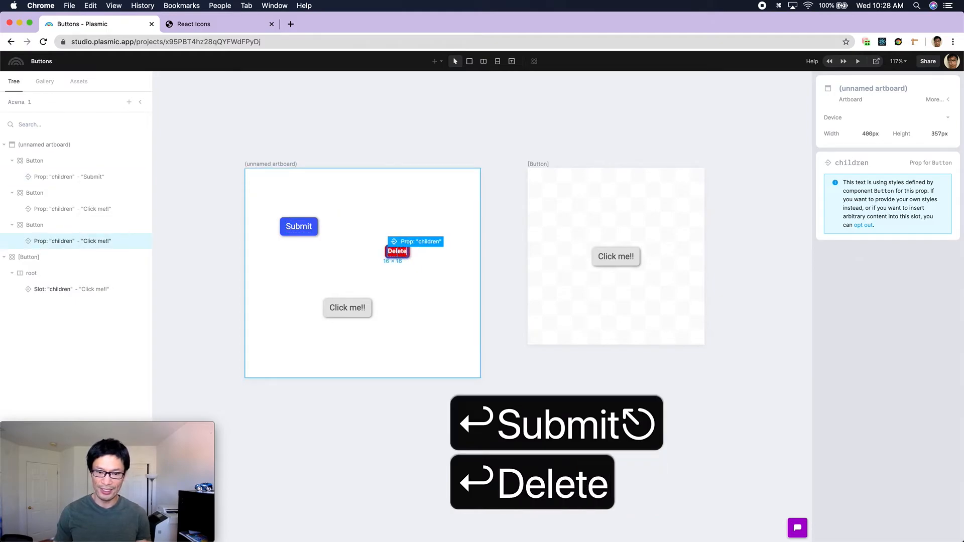
{"action": "key", "text": "Escape"}
{"action": "left_click", "coordinate": [373, 221]}
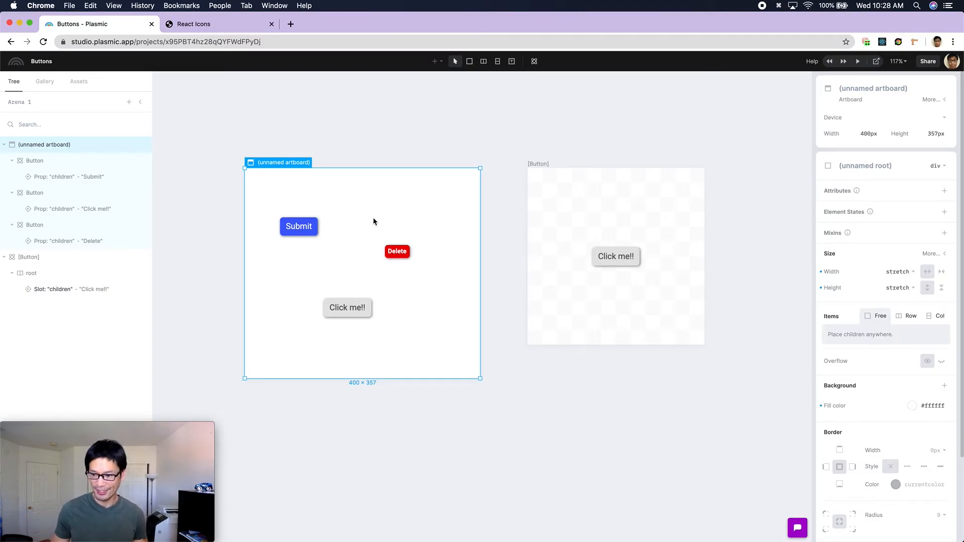
Select the Button component's root, switch to React Icons and copy the outer HTML of the MdDone icon's SVG element
{"action": "left_click", "coordinate": [575, 198]}
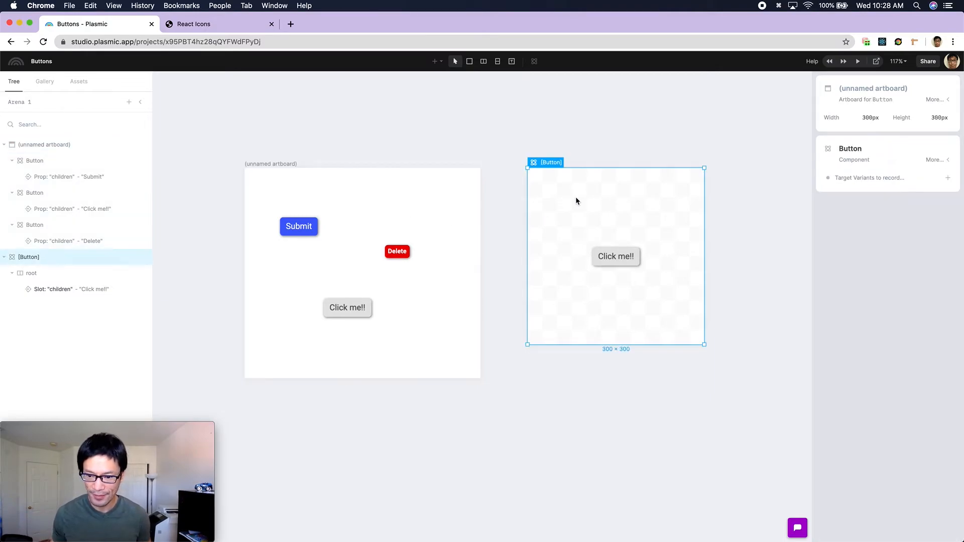
{"action": "left_click", "coordinate": [594, 256]}
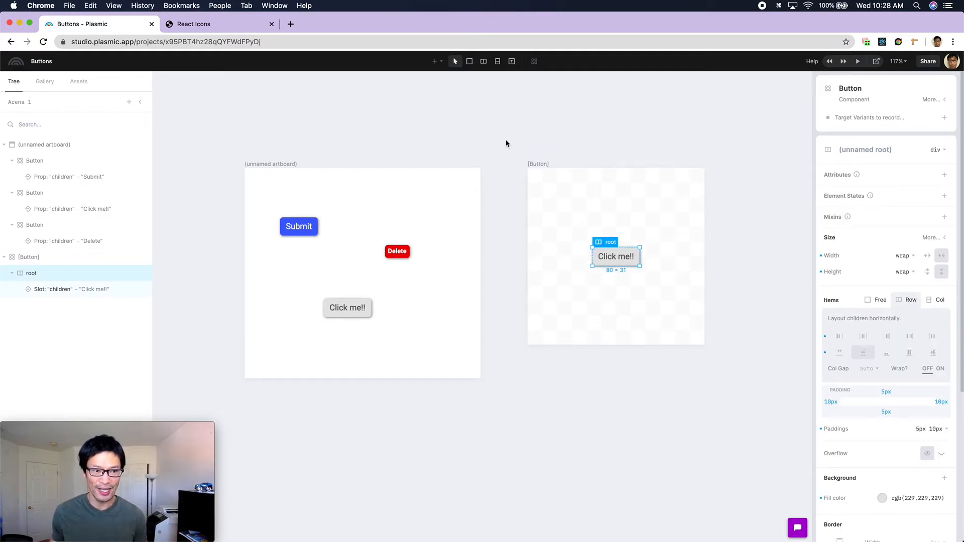
{"action": "left_click", "coordinate": [250, 29]}
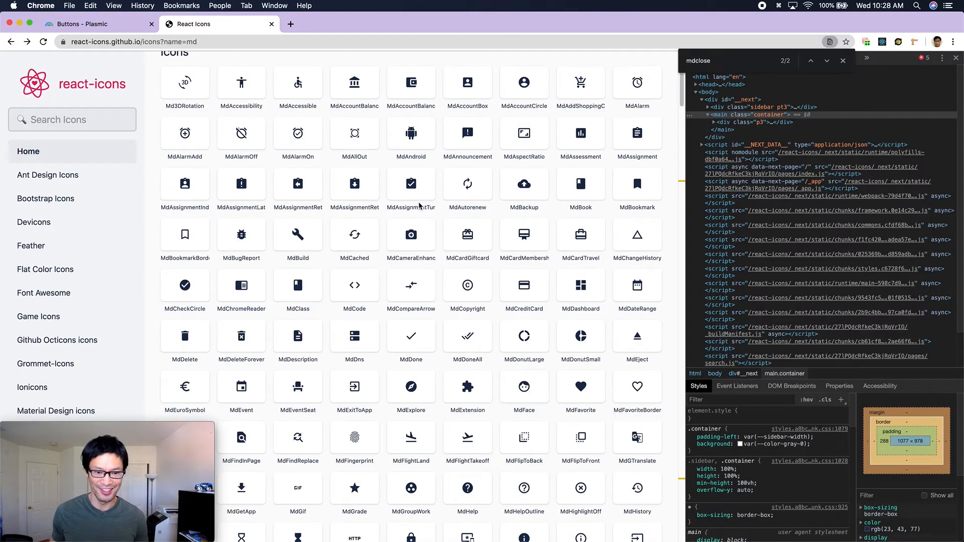
{"action": "scroll", "coordinate": [437, 215], "scroll_direction": "up", "scroll_amount": 3}
{"action": "scroll", "coordinate": [387, 206], "scroll_direction": "down", "scroll_amount": 3}
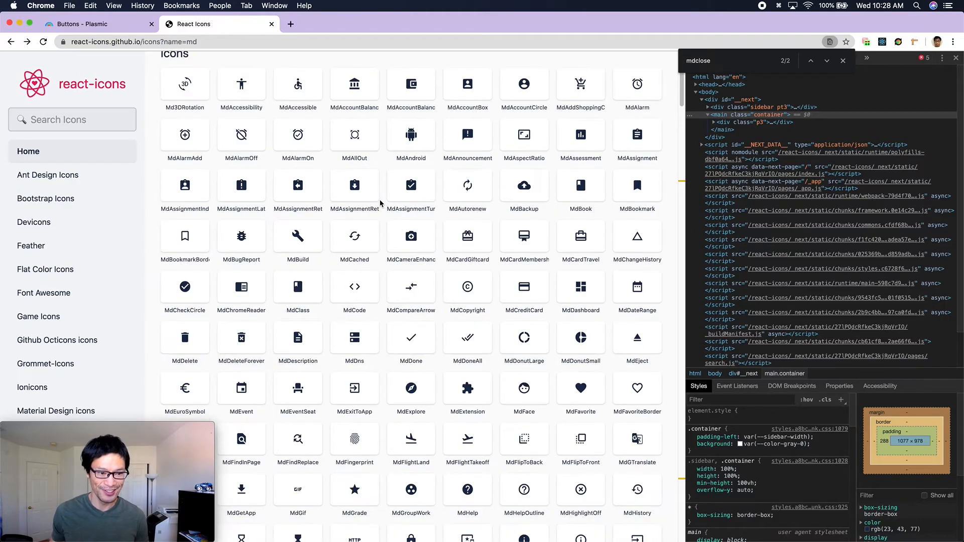
{"action": "scroll", "coordinate": [441, 237], "scroll_direction": "up", "scroll_amount": 1}
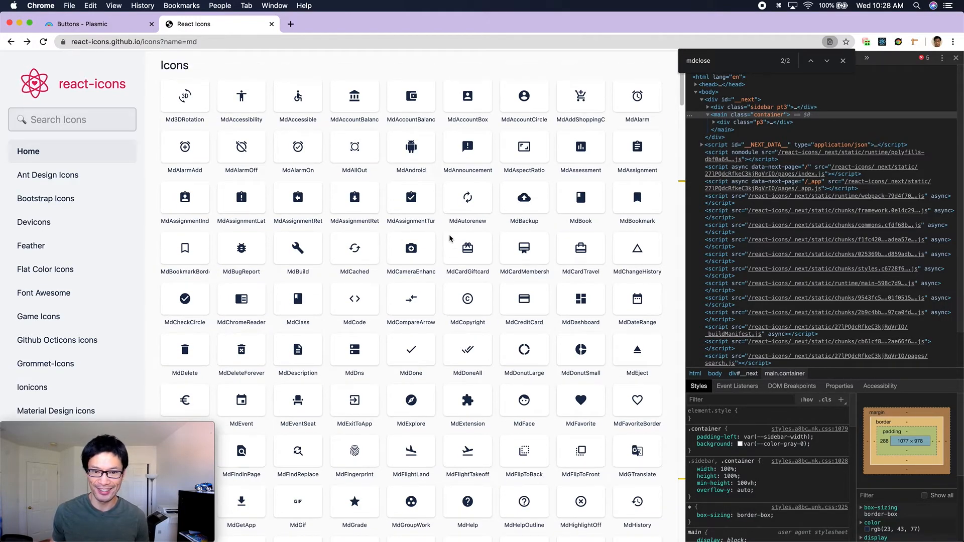
{"action": "scroll", "coordinate": [497, 241], "scroll_direction": "down", "scroll_amount": 3}
{"action": "scroll", "coordinate": [489, 242], "scroll_direction": "down", "scroll_amount": 1}
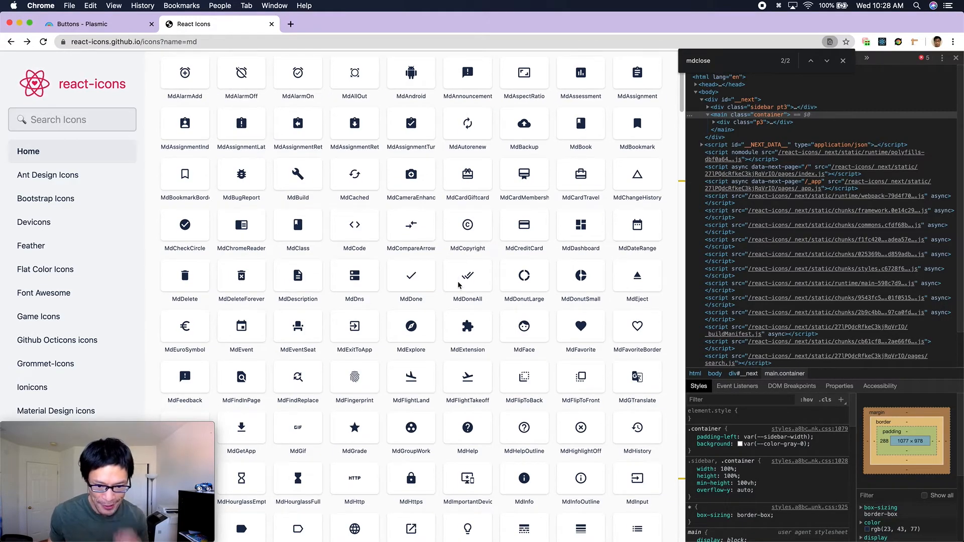
{"action": "right_click", "coordinate": [412, 277]}
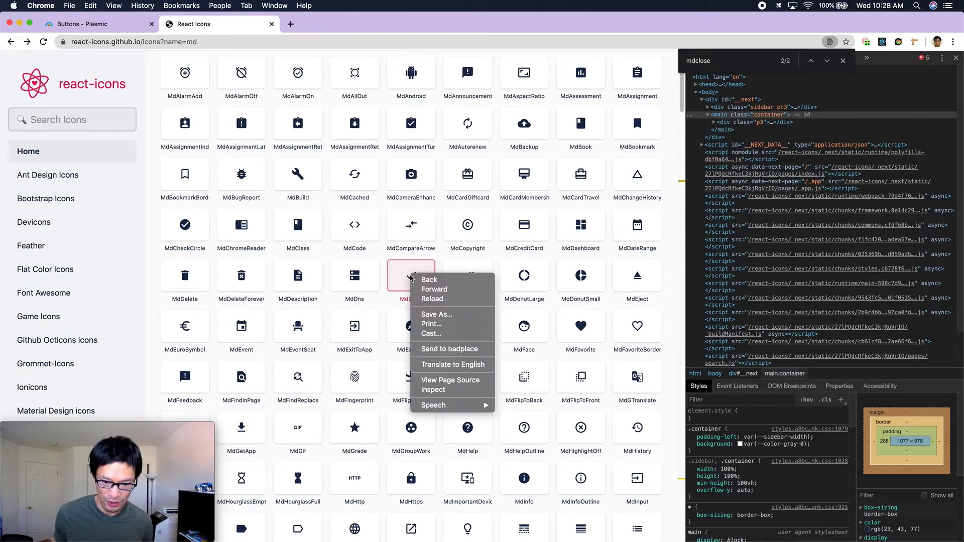
{"action": "left_click", "coordinate": [453, 391]}
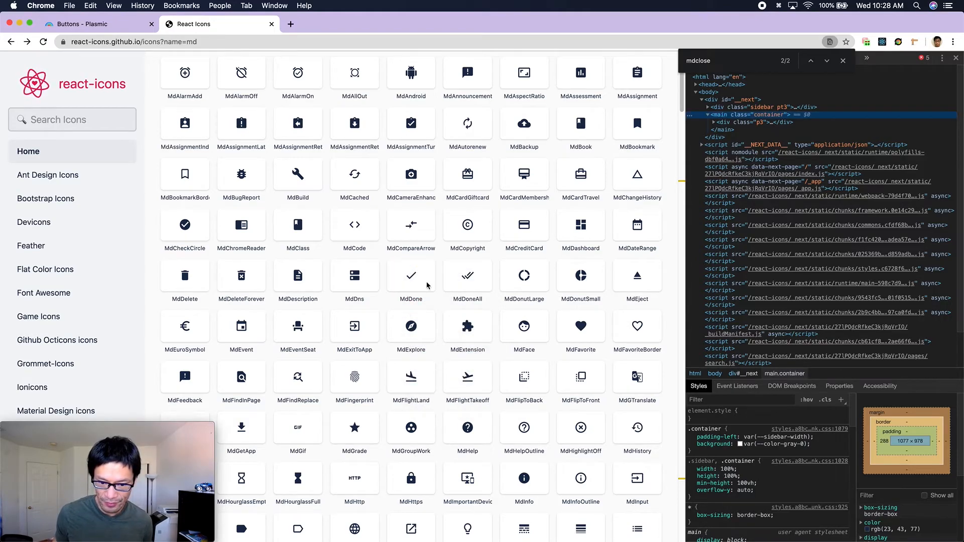
{"action": "right_click", "coordinate": [747, 208]}
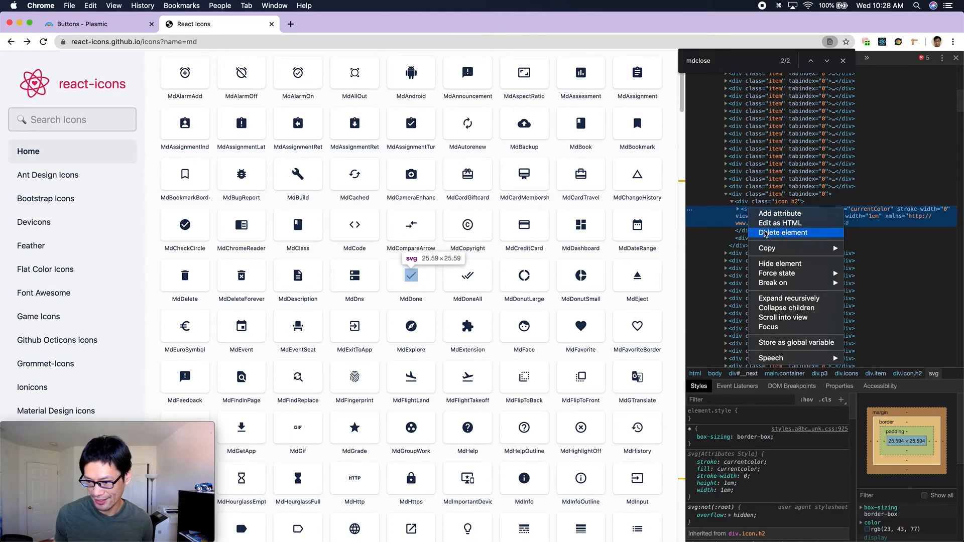
{"action": "mouse_move", "coordinate": [844, 249]}
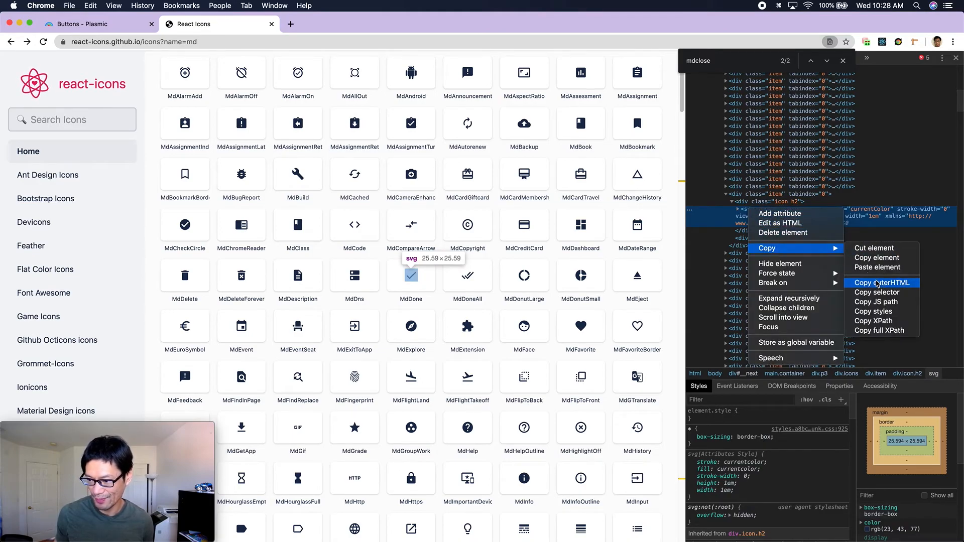
{"action": "left_click", "coordinate": [866, 283]}
Back in Plasmic, paste the MdDone icon into the Button component's root and move it in front of the text
{"action": "left_click", "coordinate": [118, 26]}
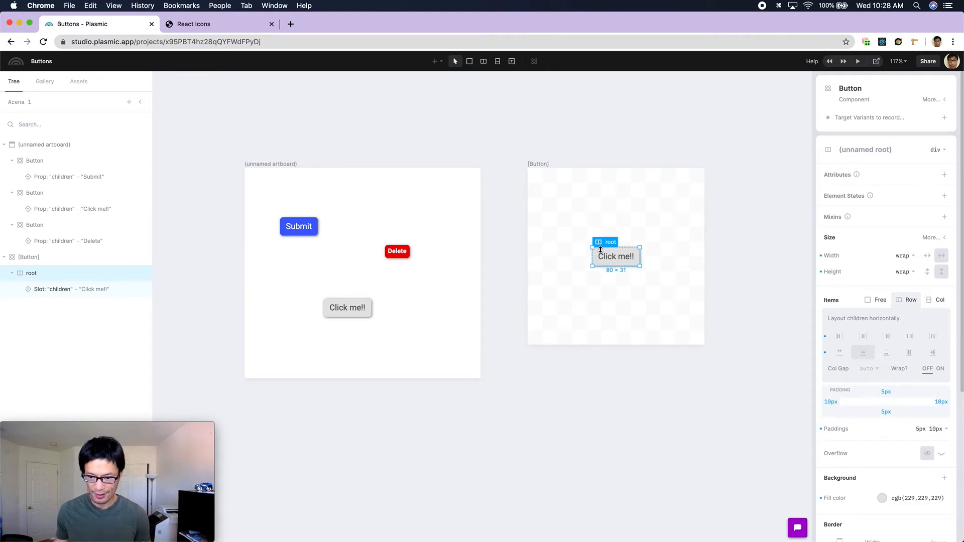
{"action": "key", "text": "super+v"}
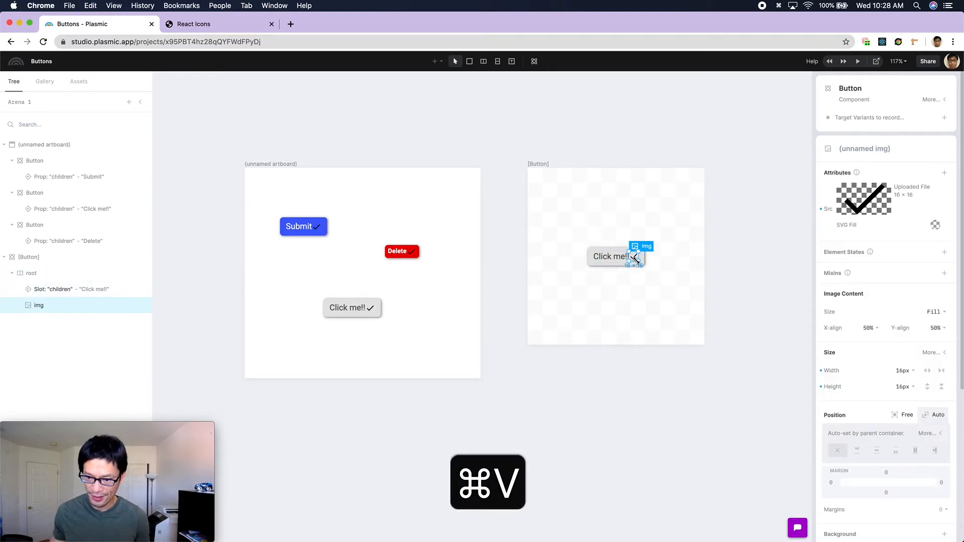
{"action": "key", "text": "Left"}
{"action": "left_click", "coordinate": [645, 289]}
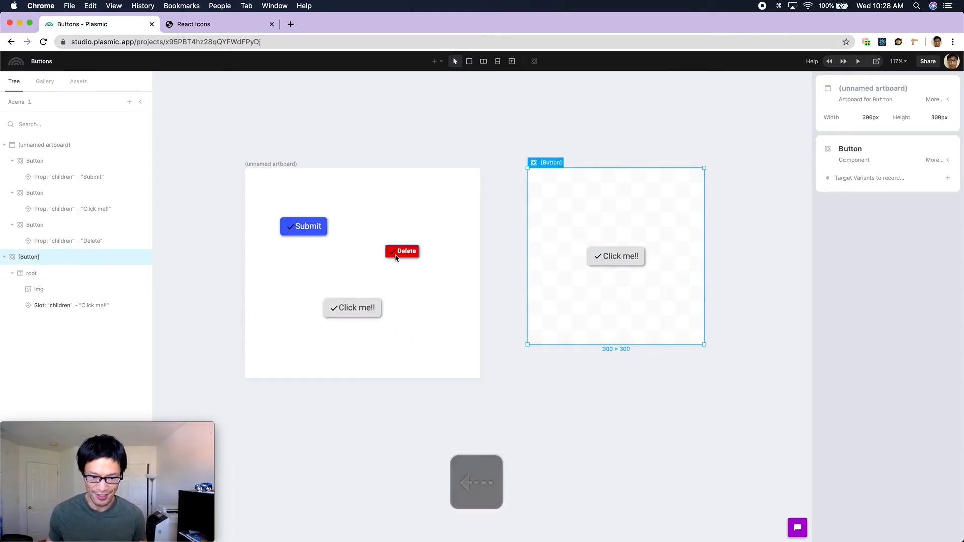
Set the column gap of the Button component's root to 3px
{"action": "left_click", "coordinate": [589, 258]}
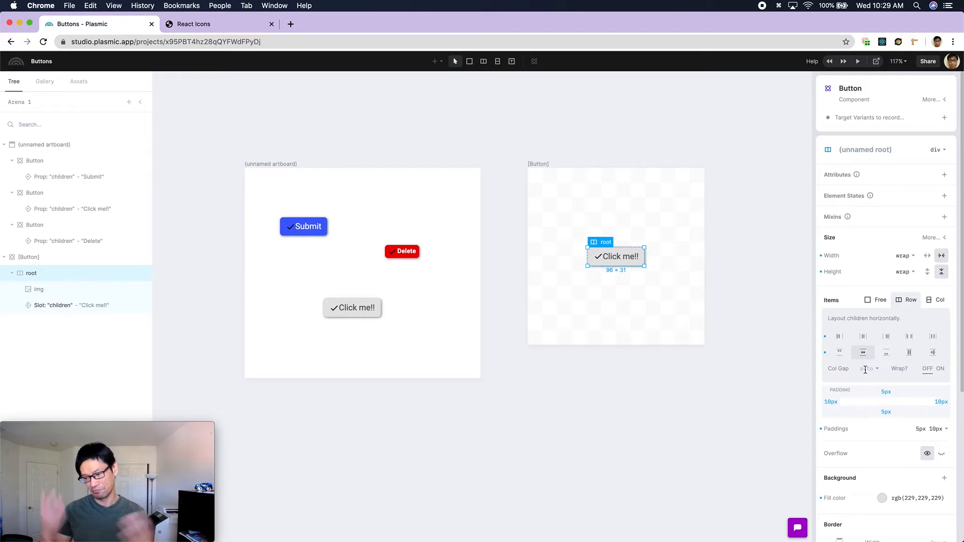
{"action": "left_click", "coordinate": [865, 369]}
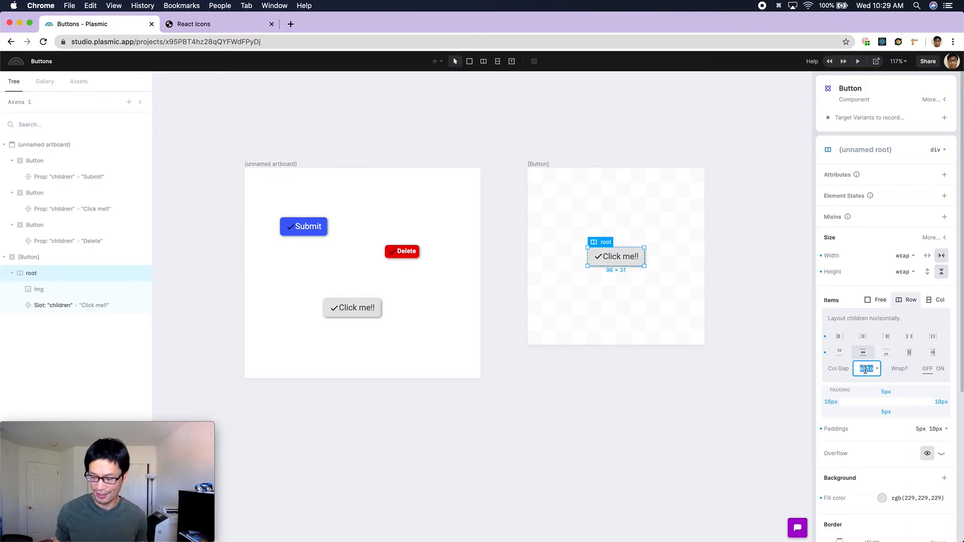
{"action": "type", "text": "3"}
{"action": "key", "text": "Return"}
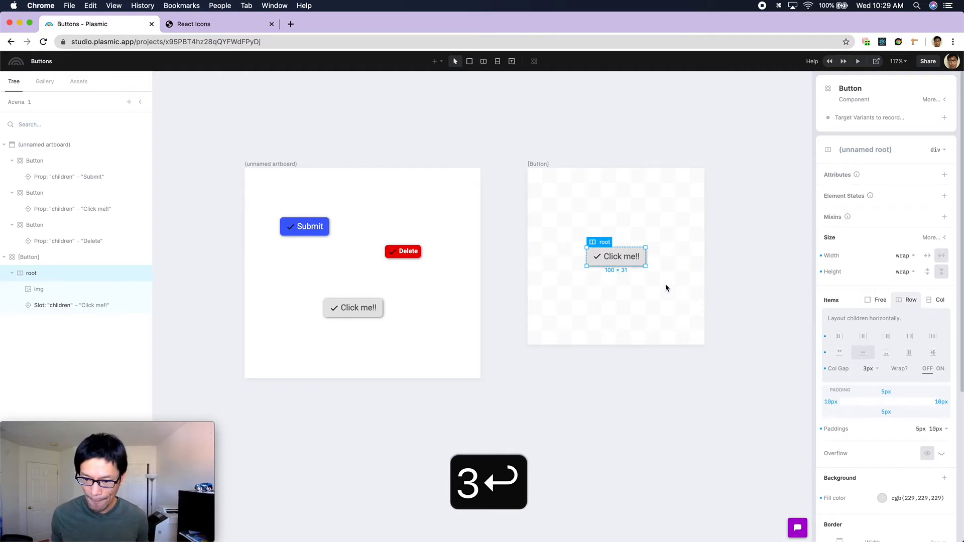
{"action": "left_click", "coordinate": [657, 286]}
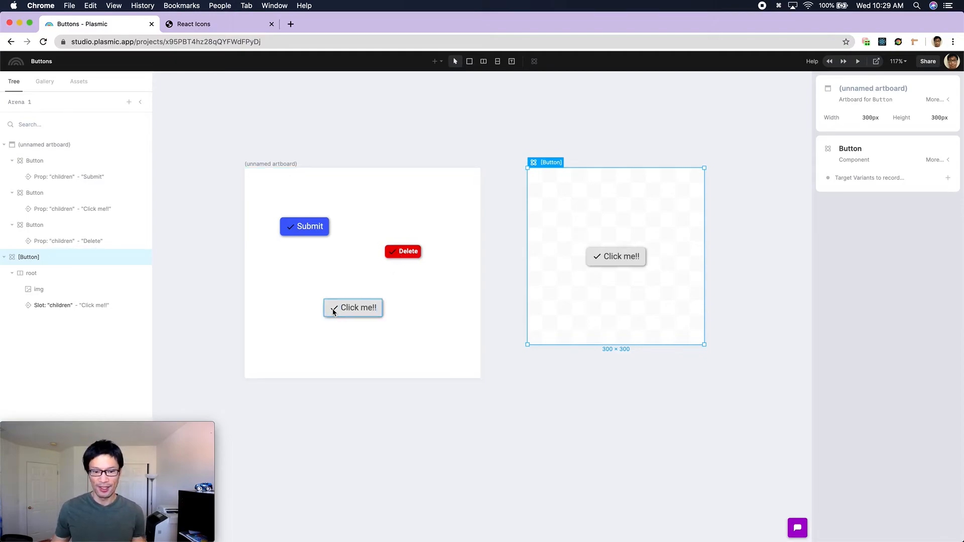
{"action": "left_click", "coordinate": [314, 228]}
{"action": "left_click", "coordinate": [358, 309]}
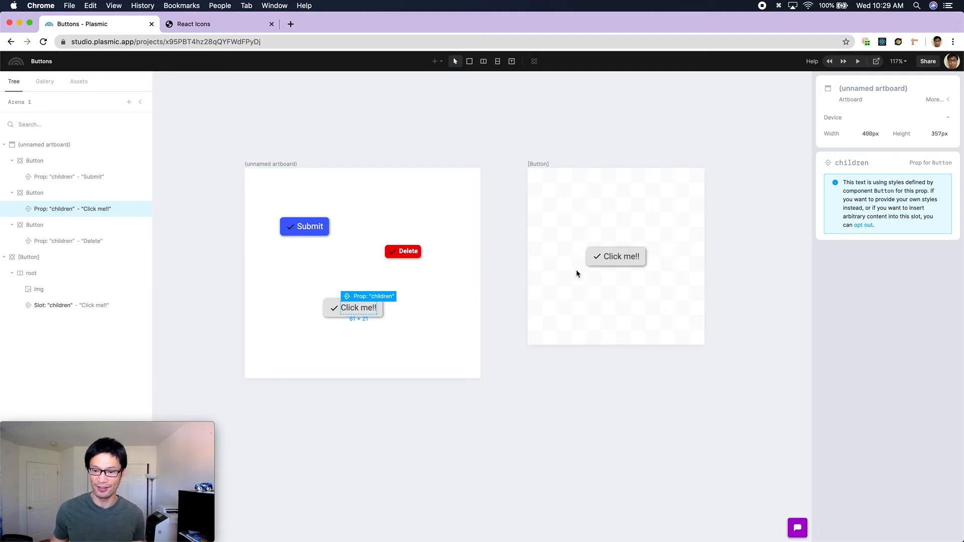
Convert the check icon in the Button component to a slot and name the slot "prefix icon"
{"action": "left_click", "coordinate": [598, 257]}
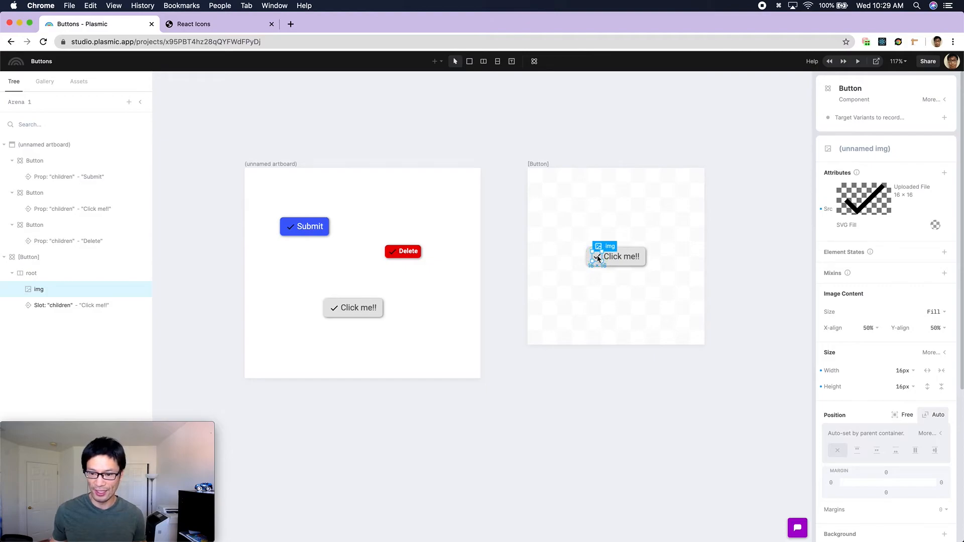
{"action": "right_click", "coordinate": [597, 257]}
{"action": "left_click", "coordinate": [640, 412]}
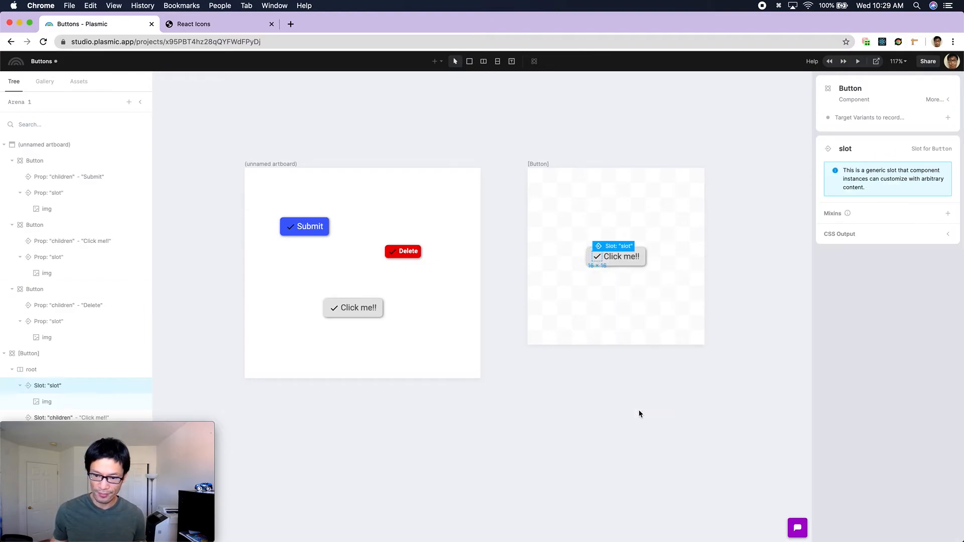
{"action": "double_click", "coordinate": [57, 385]}
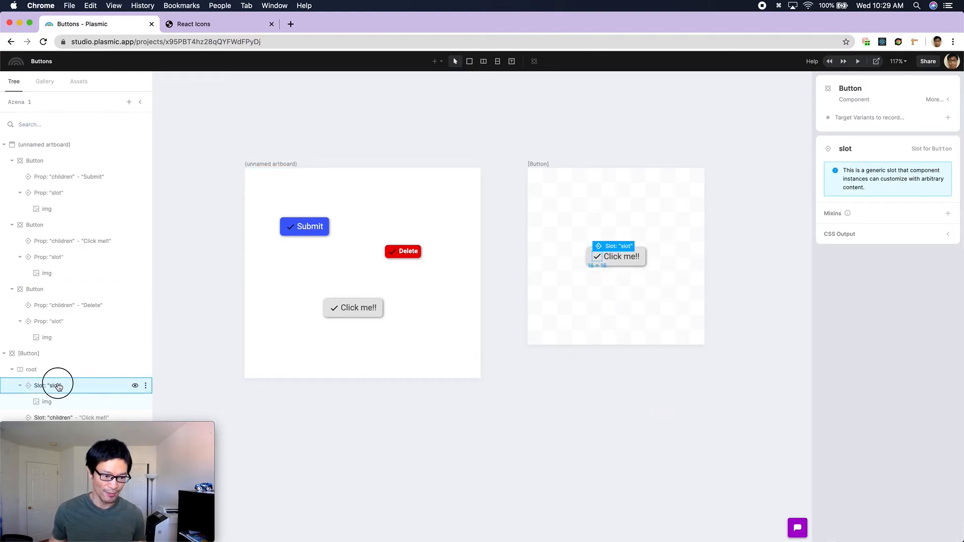
{"action": "type", "text": "prefix icon"}
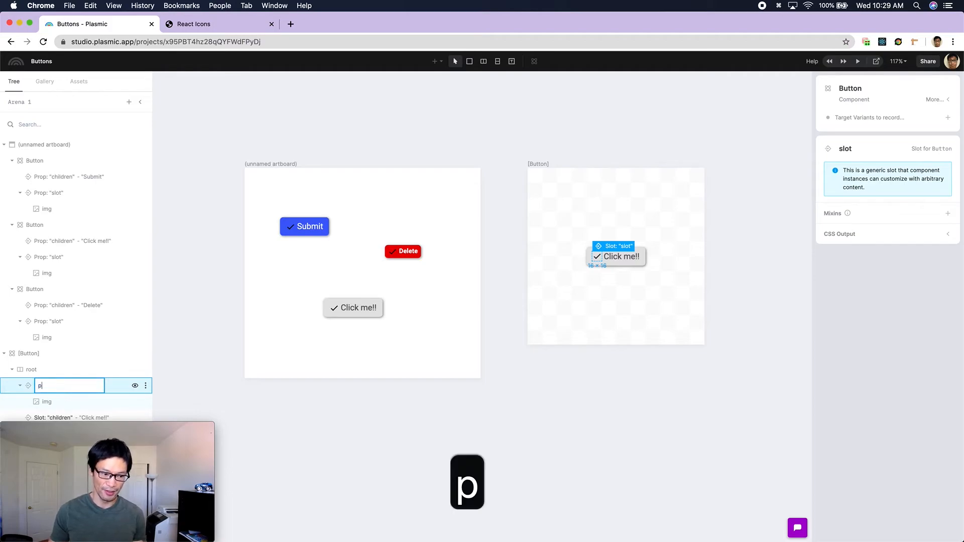
{"action": "key", "text": "Return"}
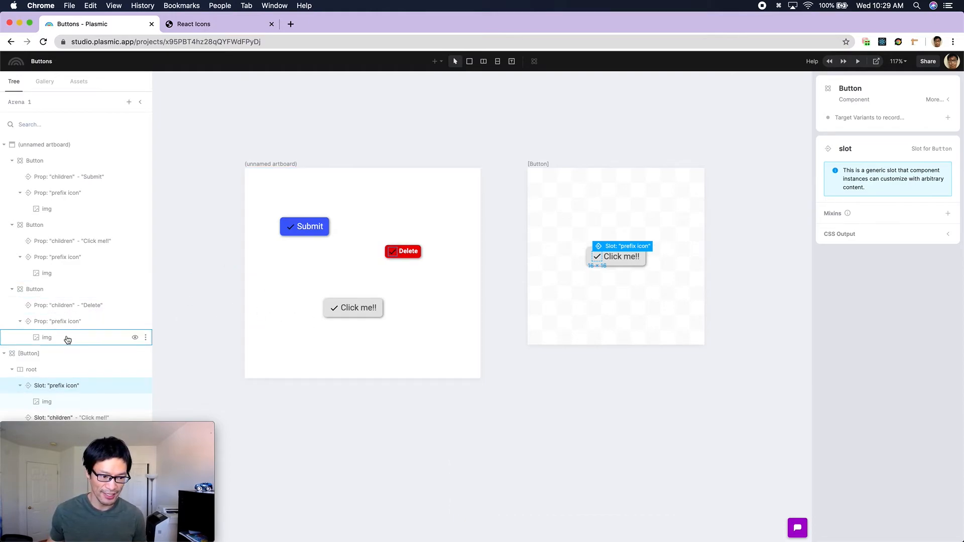
Move the grey "Click me!!" button instance to the left and place a duplicate of it to its right
{"action": "left_click_drag", "start_coordinate": [324, 315], "coordinate": [279, 310]}
{"action": "key", "text": "super+d"}
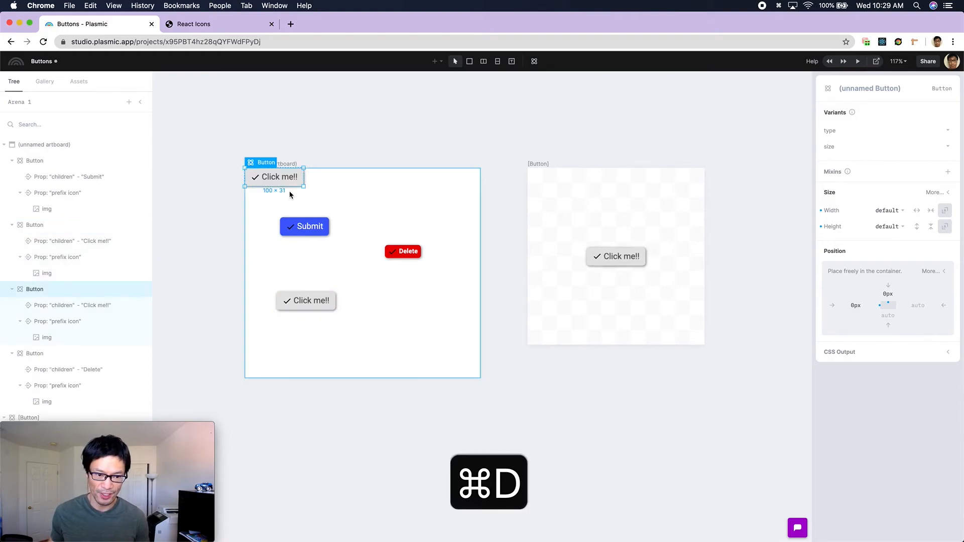
{"action": "left_click_drag", "start_coordinate": [299, 179], "coordinate": [404, 304]}
Switch to React Icons and copy the outer HTML of the MdExtension icon's SVG element
{"action": "left_click", "coordinate": [226, 19]}
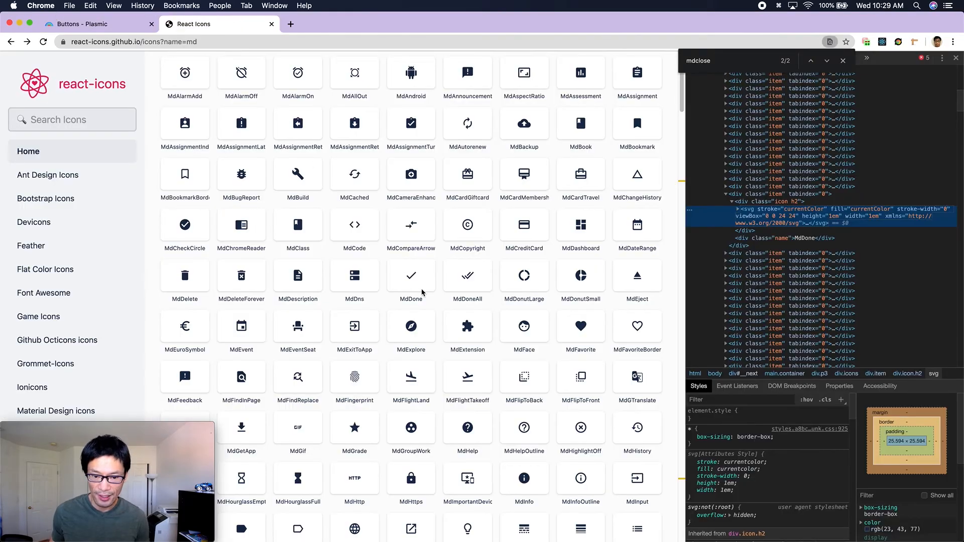
{"action": "right_click", "coordinate": [471, 330]}
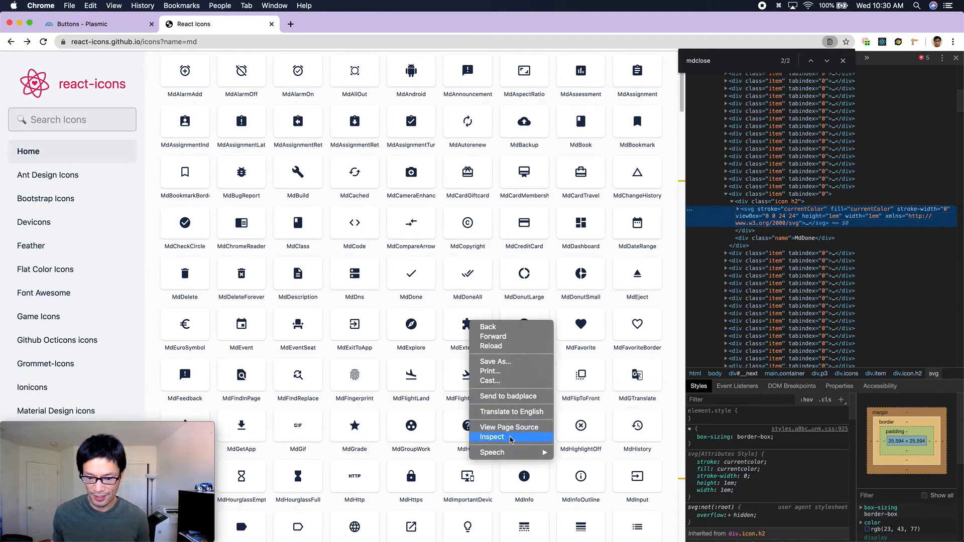
{"action": "left_click", "coordinate": [512, 437]}
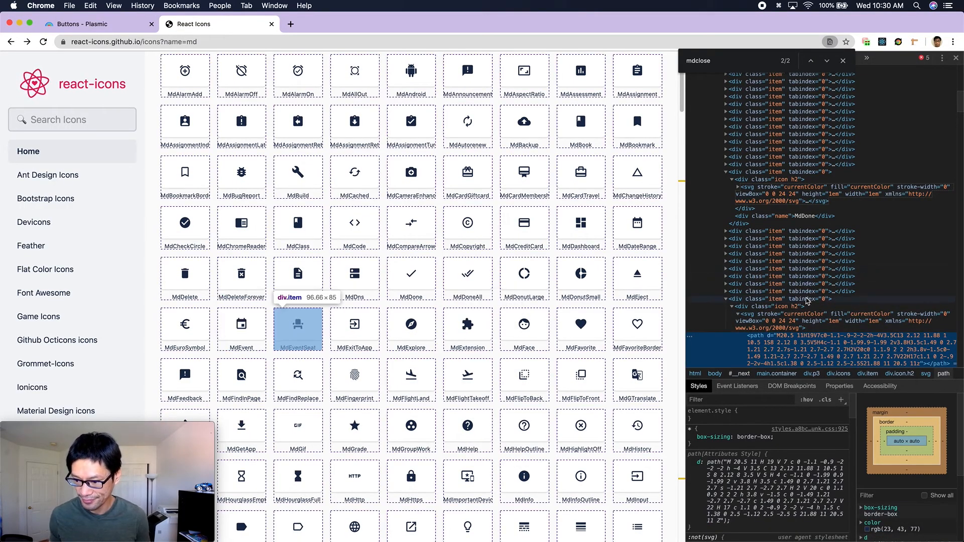
{"action": "right_click", "coordinate": [752, 297]}
{"action": "mouse_move", "coordinate": [796, 334]}
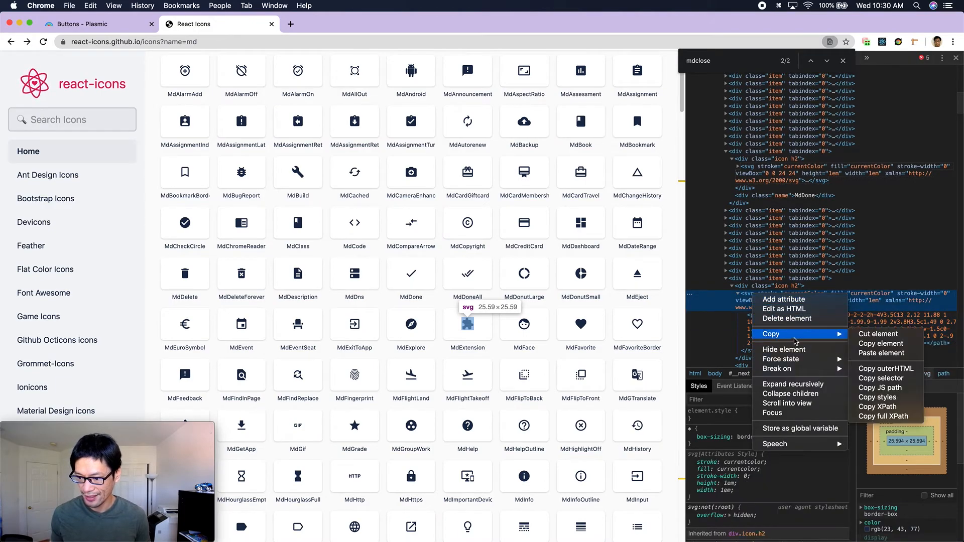
{"action": "left_click", "coordinate": [864, 369]}
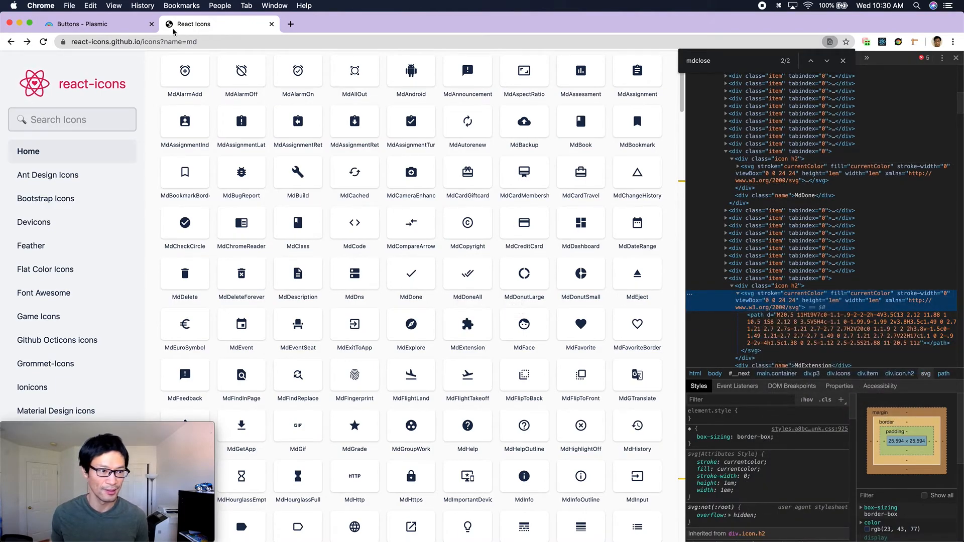
Back in Plasmic, replace the check icon in the duplicated grey button's prefix icon slot with the copied MdExtension icon
{"action": "left_click", "coordinate": [83, 24]}
{"action": "left_click", "coordinate": [361, 301]}
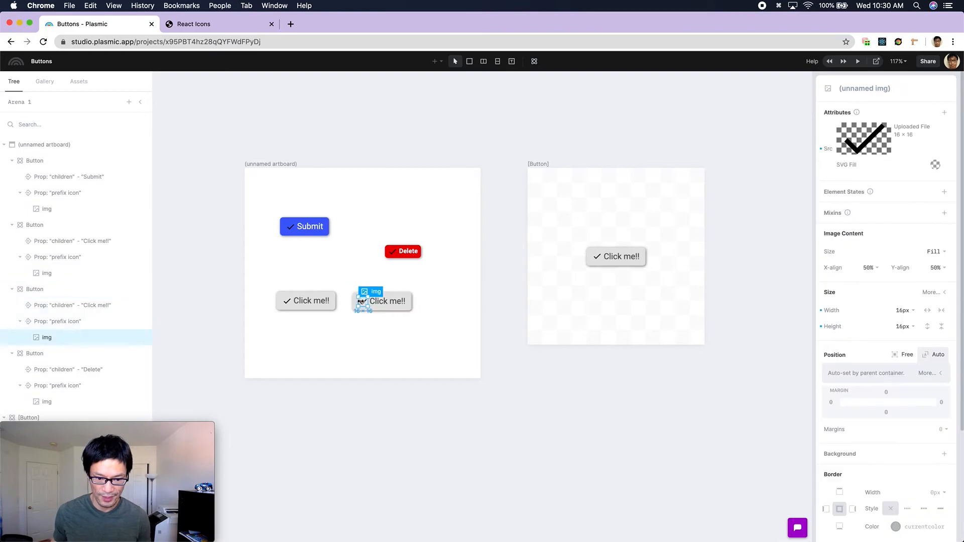
{"action": "key", "text": "Delete"}
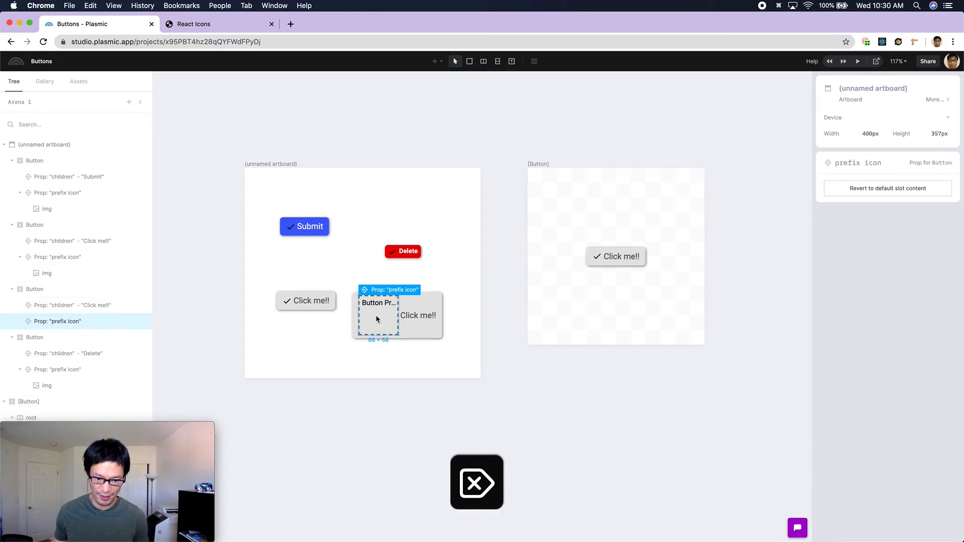
{"action": "key", "text": "super+v"}
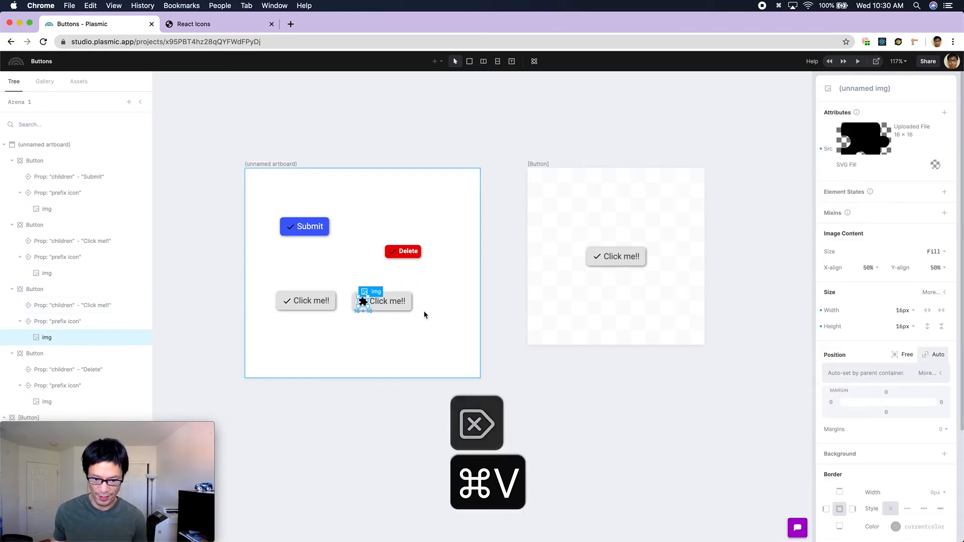
{"action": "left_click", "coordinate": [430, 317]}
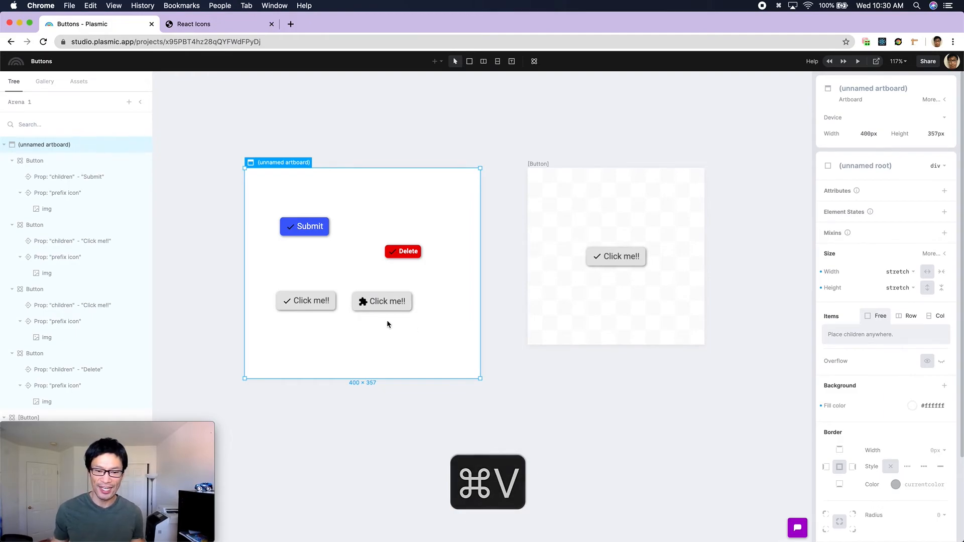
{"action": "left_click", "coordinate": [288, 302]}
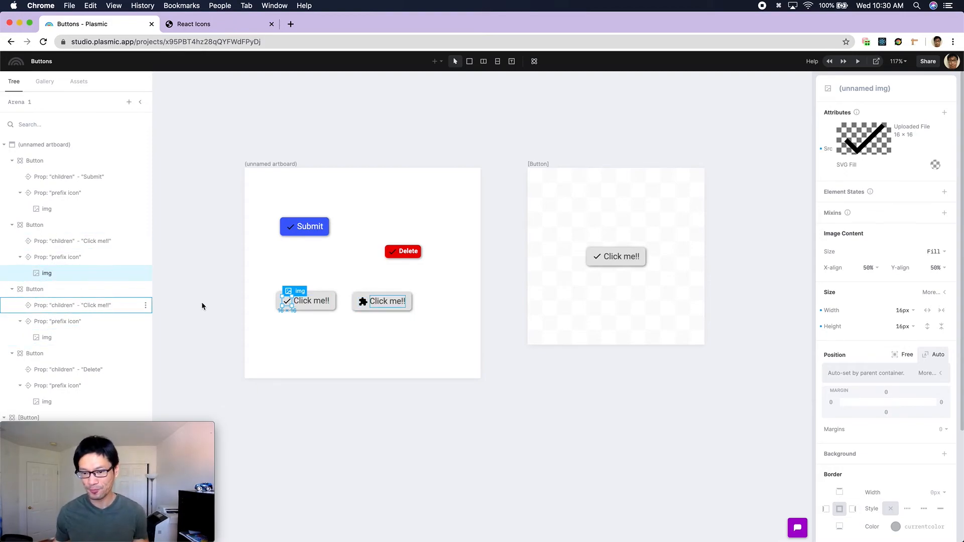
{"action": "left_click", "coordinate": [598, 274]}
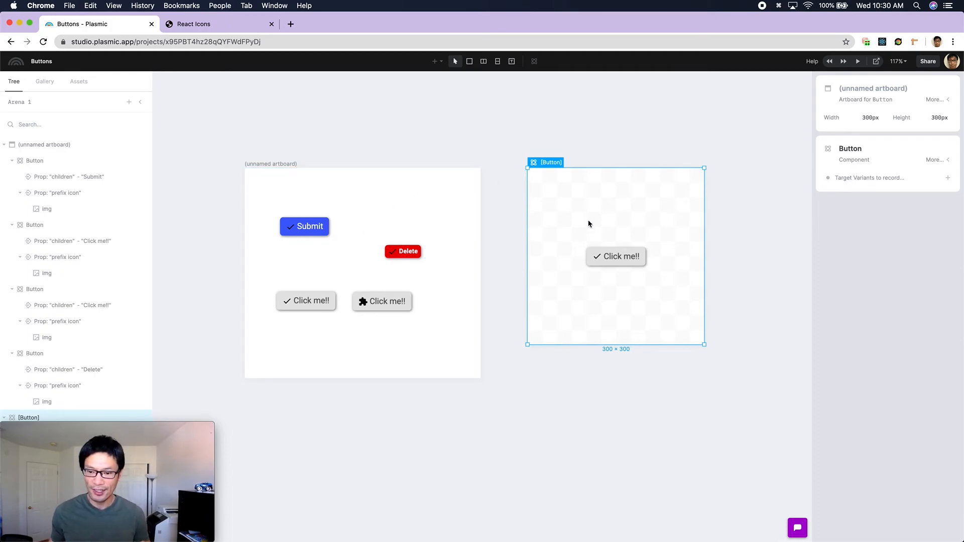
Add a variant group named "with icons" to the Button component and name its variant "with prefix icon"
{"action": "left_click", "coordinate": [590, 257]}
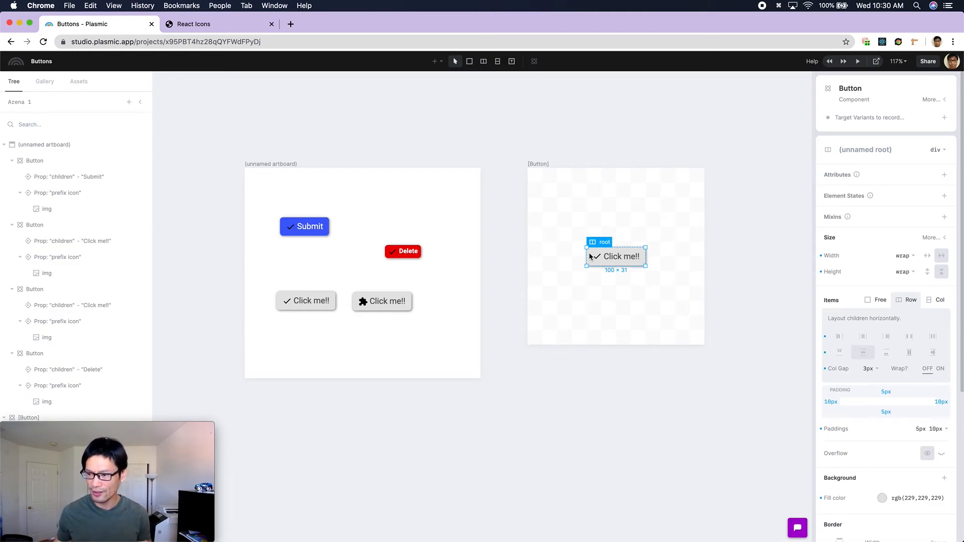
{"action": "left_click", "coordinate": [934, 100]}
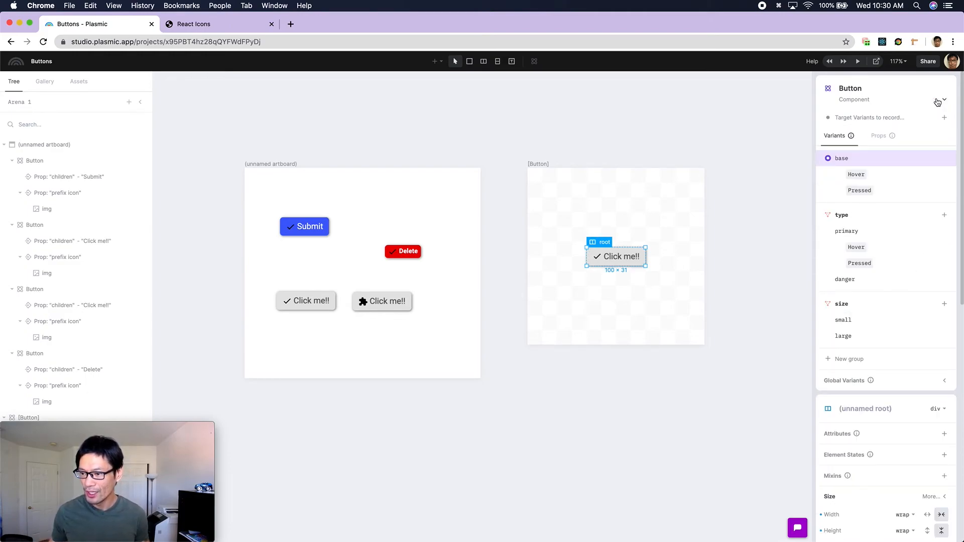
{"action": "scroll", "coordinate": [910, 164], "scroll_direction": "down", "scroll_amount": 3}
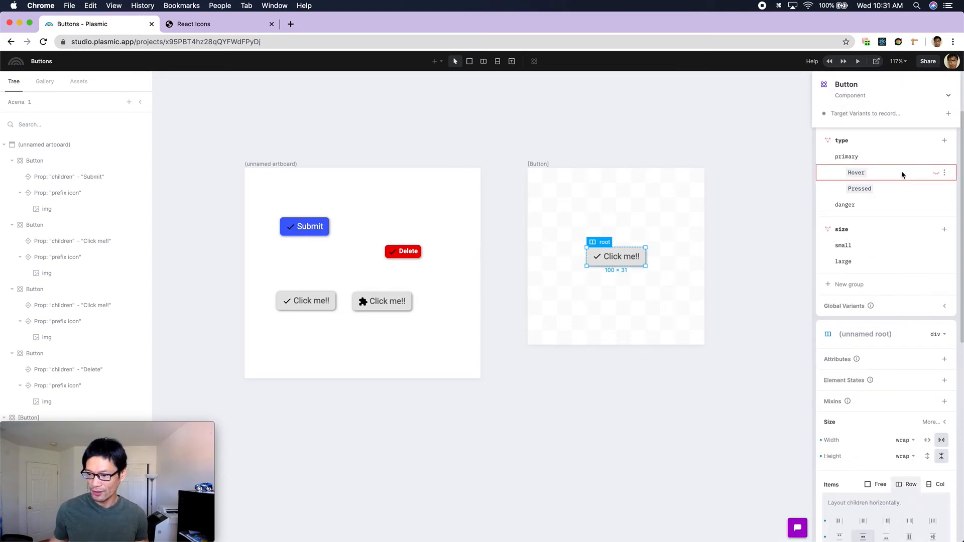
{"action": "left_click", "coordinate": [853, 285]}
{"action": "type", "text": "with icons"}
{"action": "key", "text": "Return"}
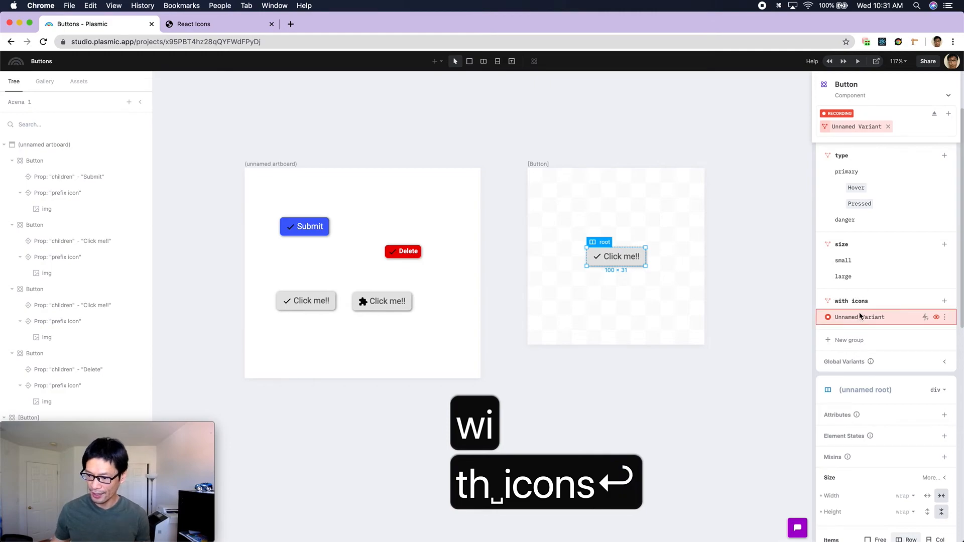
{"action": "double_click", "coordinate": [859, 316]}
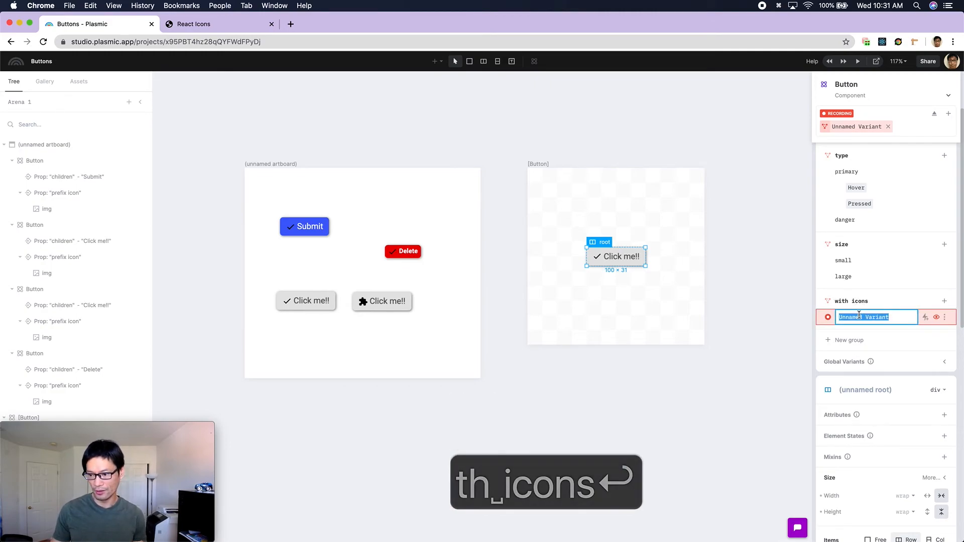
{"action": "type", "text": "with prefix icon"}
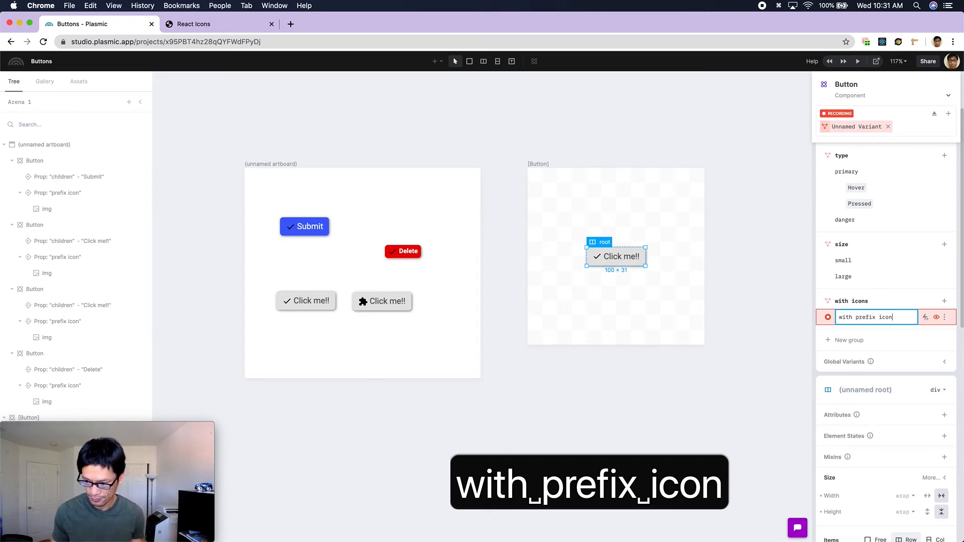
{"action": "key", "text": "Return"}
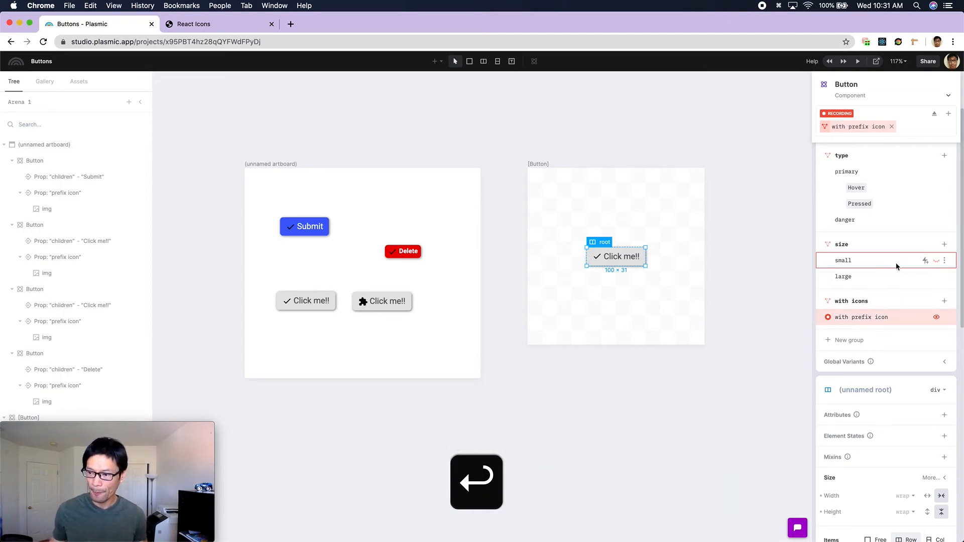
Return to the Button component's base variant and hide the "prefix icon" slot in it
{"action": "left_click", "coordinate": [894, 172]}
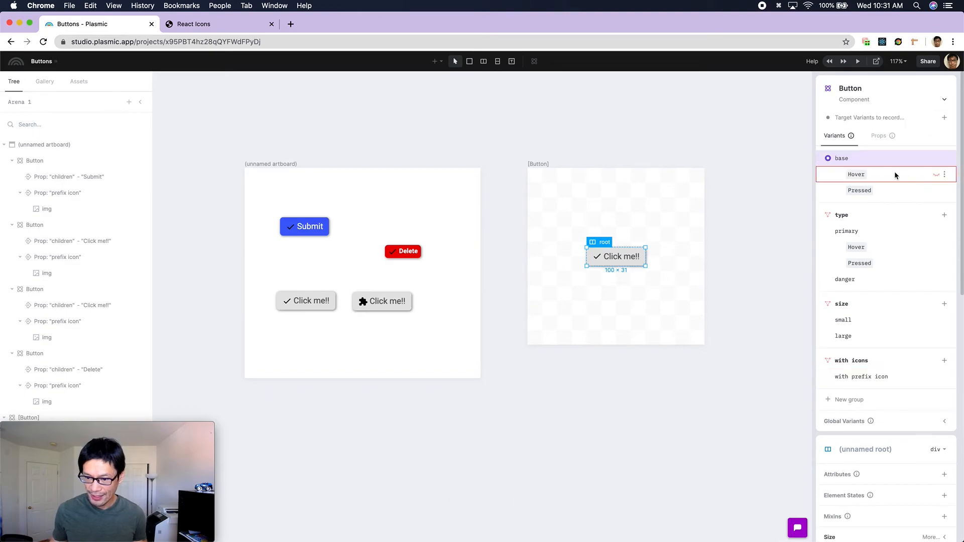
{"action": "left_click", "coordinate": [6, 146]}
{"action": "left_click", "coordinate": [843, 158]}
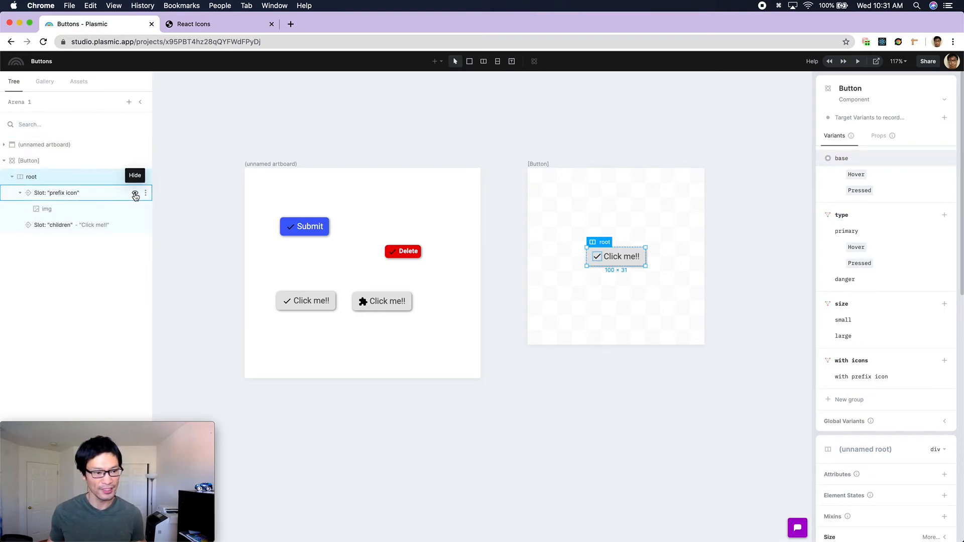
{"action": "left_click", "coordinate": [135, 195]}
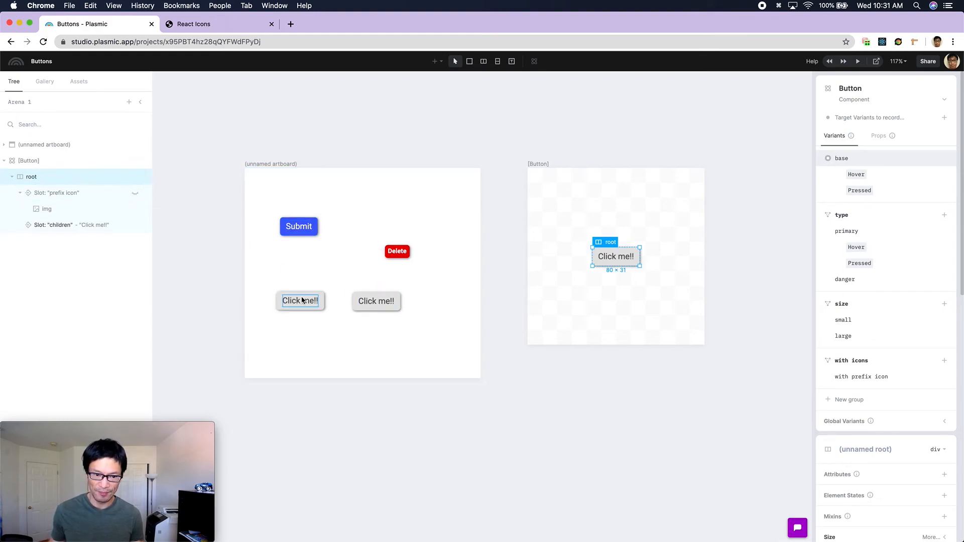
Record the "with prefix icon" variant and unhide the "prefix icon" slot in it
{"action": "scroll", "coordinate": [855, 266], "scroll_direction": "down", "scroll_amount": 1}
{"action": "scroll", "coordinate": [869, 301], "scroll_direction": "up", "scroll_amount": 1}
{"action": "left_click", "coordinate": [898, 368]}
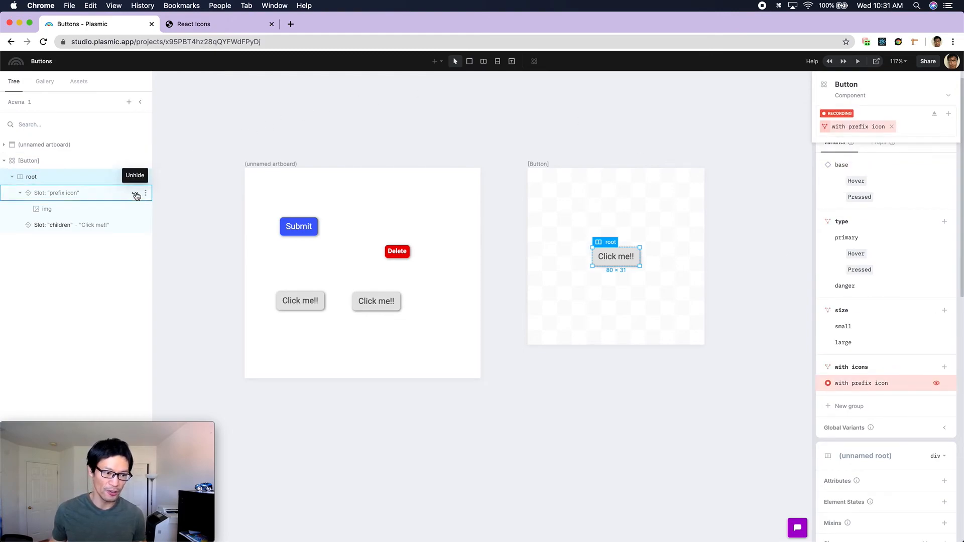
{"action": "left_click", "coordinate": [135, 194]}
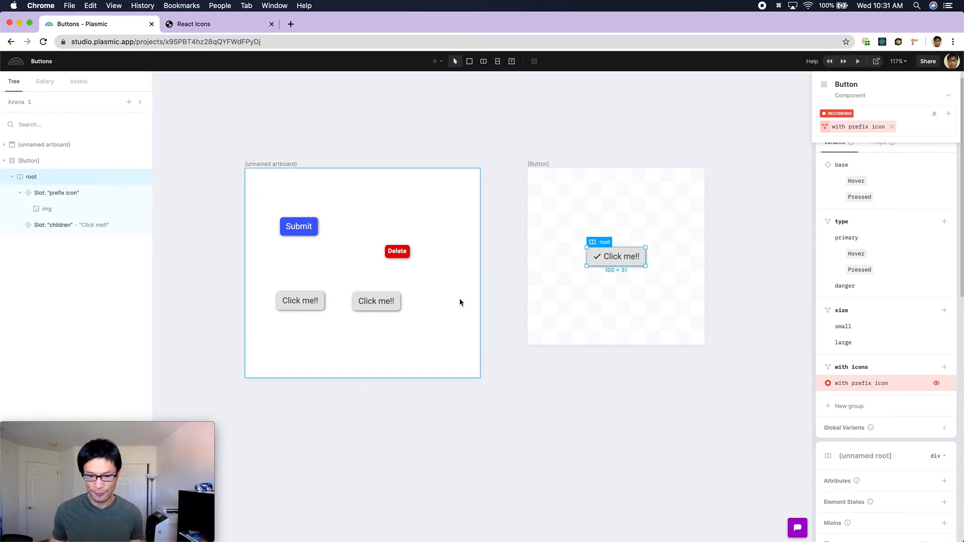
Apply the "with prefix icon" variant to both grey "Click me!!" button instances on the artboard
{"action": "left_click", "coordinate": [322, 304]}
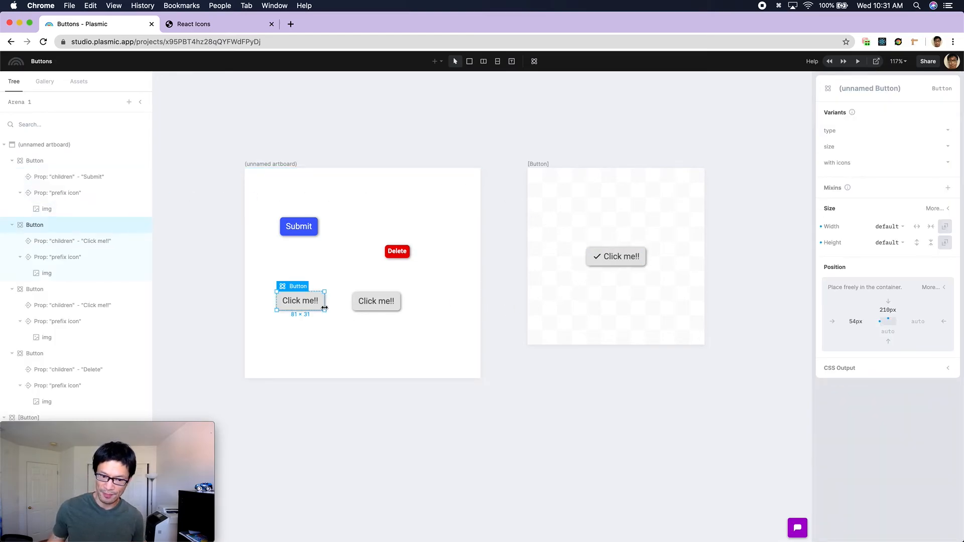
{"action": "left_click", "coordinate": [902, 164]}
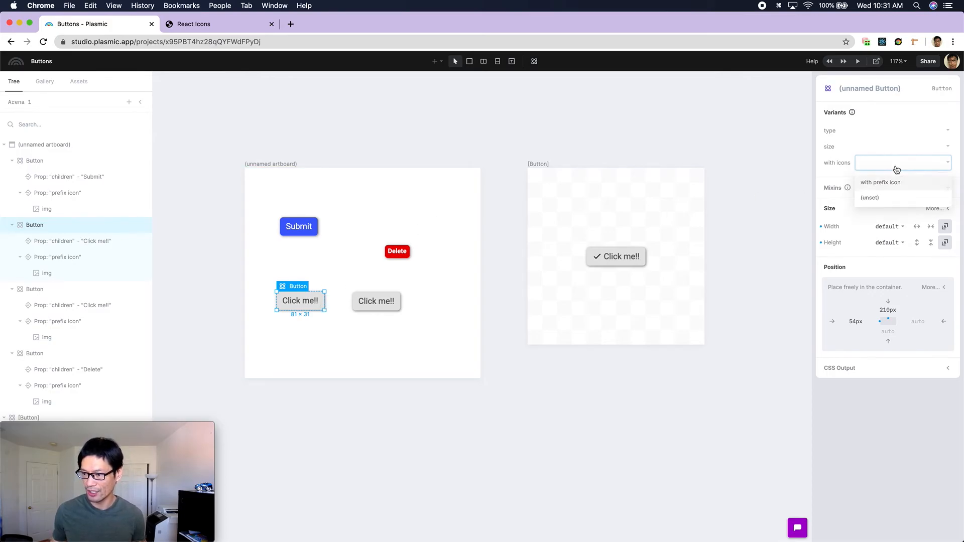
{"action": "left_click", "coordinate": [902, 184]}
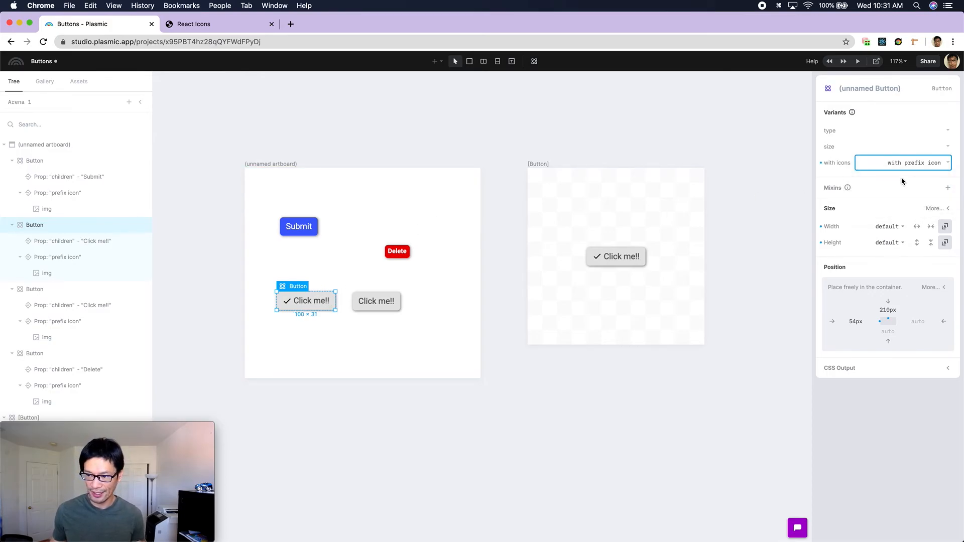
{"action": "left_click", "coordinate": [439, 331]}
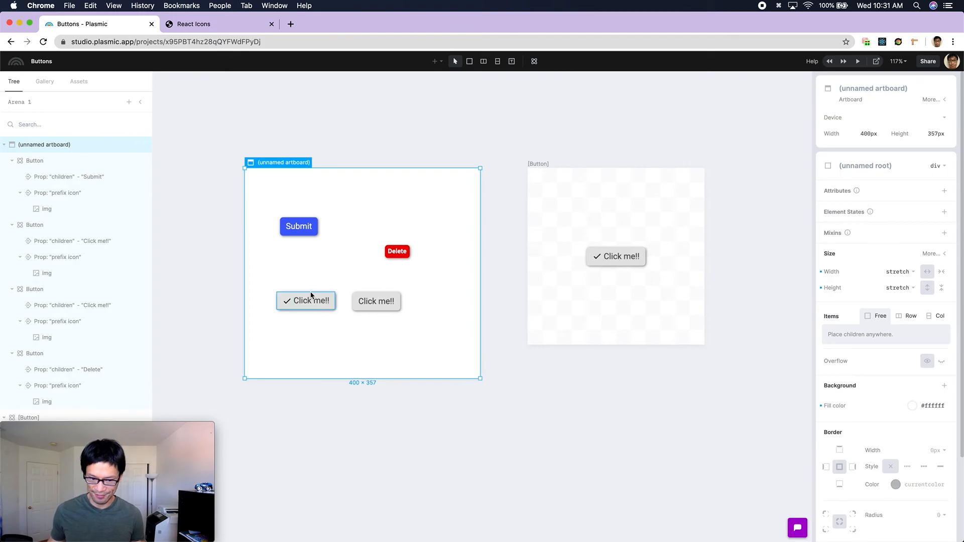
{"action": "left_click", "coordinate": [395, 296]}
{"action": "left_click", "coordinate": [903, 161]}
{"action": "left_click", "coordinate": [885, 184]}
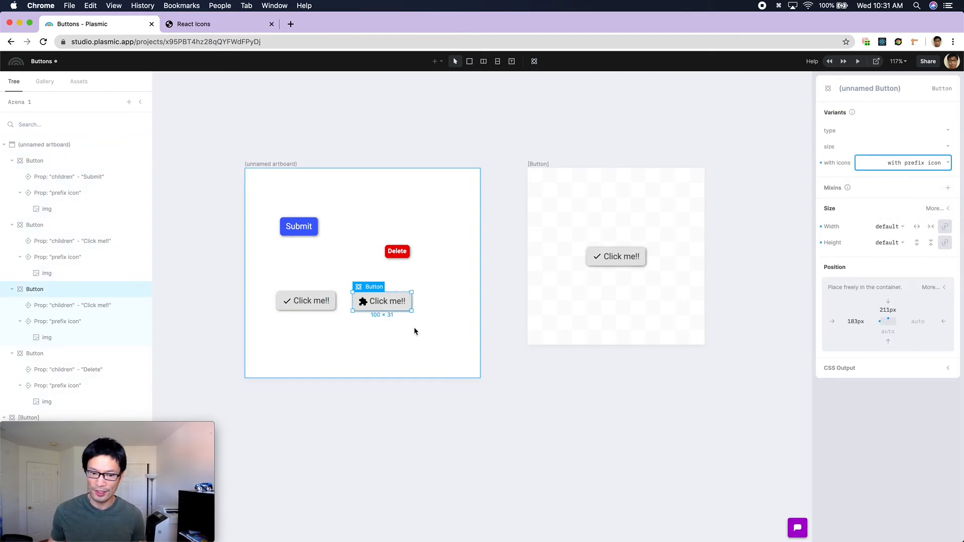
{"action": "left_click", "coordinate": [401, 326]}
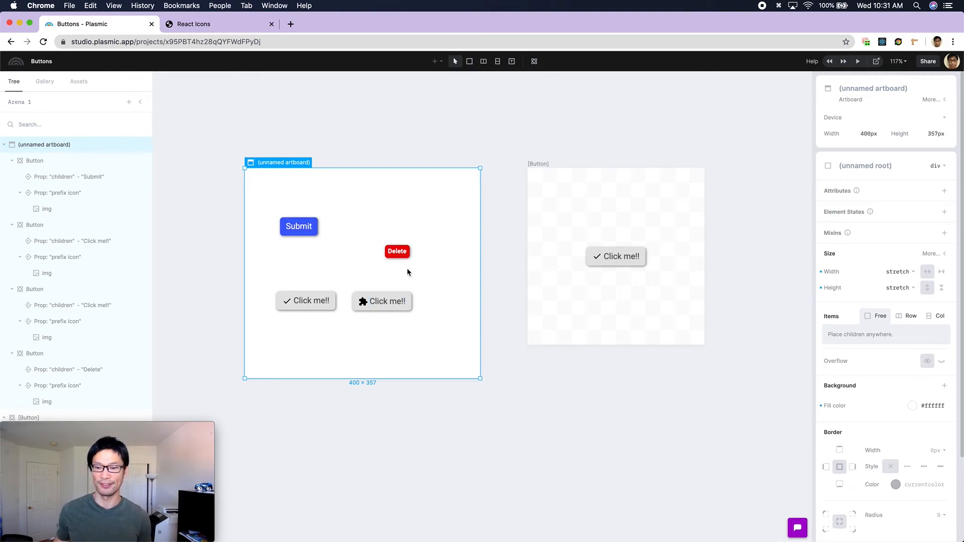
Stop recording the "with prefix icon" variant on the Button component and expand its list of variants
{"action": "left_click", "coordinate": [604, 310]}
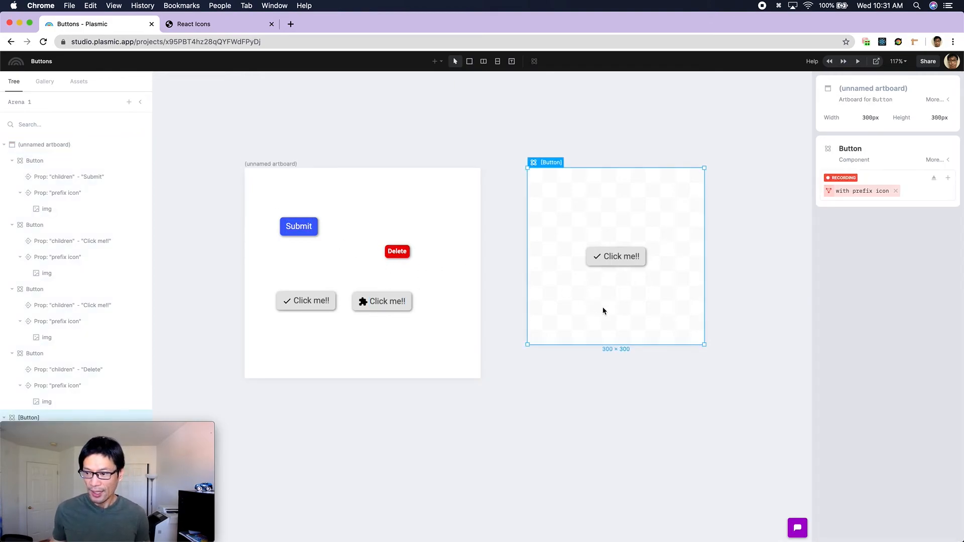
{"action": "left_click", "coordinate": [895, 192]}
{"action": "left_click", "coordinate": [934, 161]}
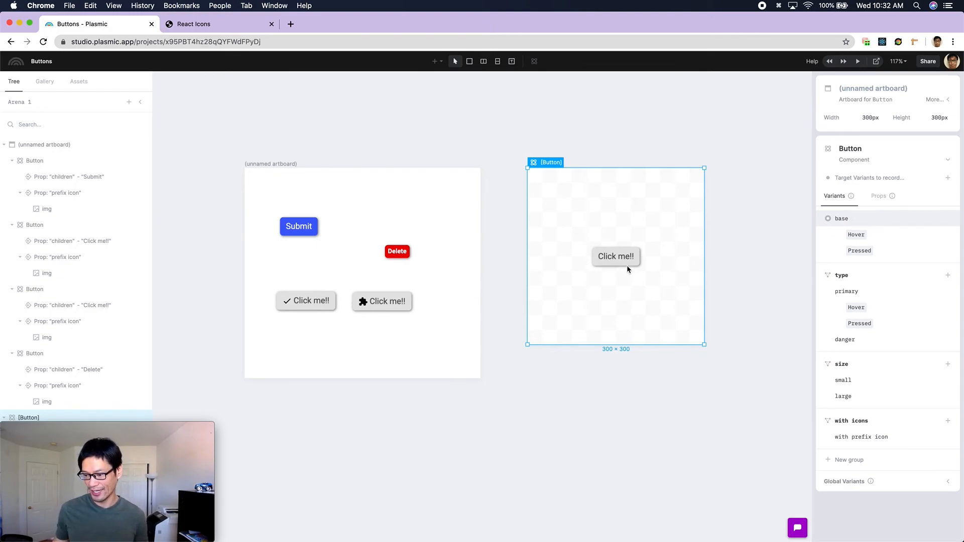
Switch to React Icons and copy the outer HTML of the MdBuild wrench icon's SVG element
{"action": "left_click", "coordinate": [206, 25]}
{"action": "right_click", "coordinate": [297, 173]}
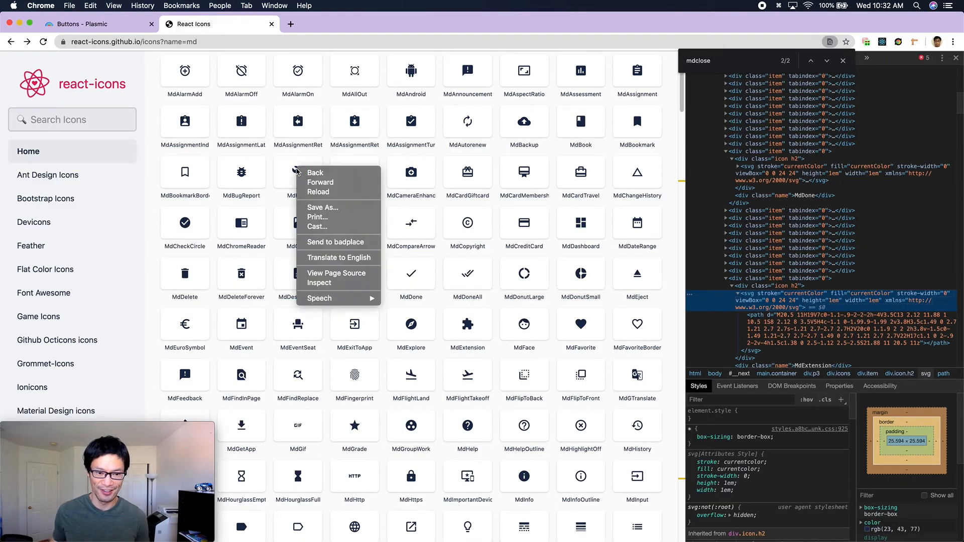
{"action": "left_click", "coordinate": [342, 283]}
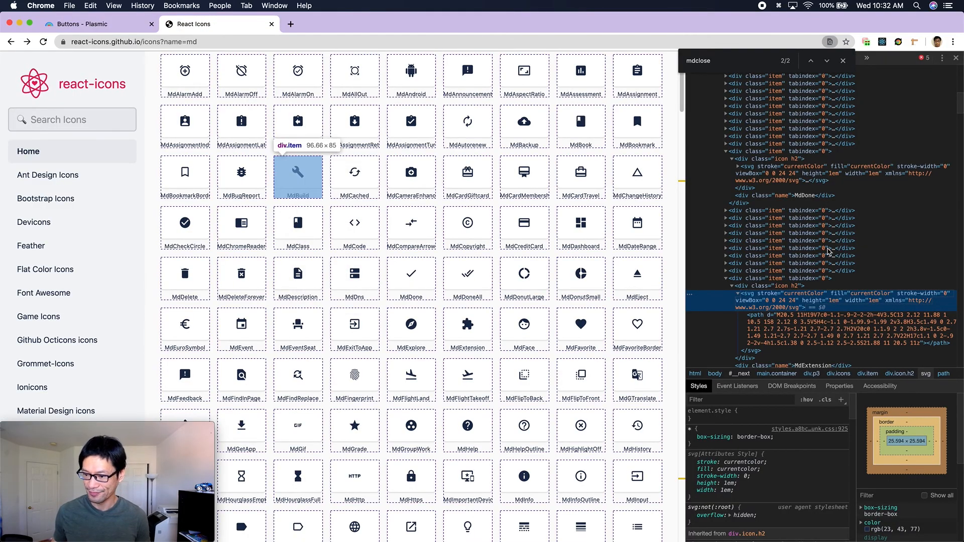
{"action": "right_click", "coordinate": [752, 192]}
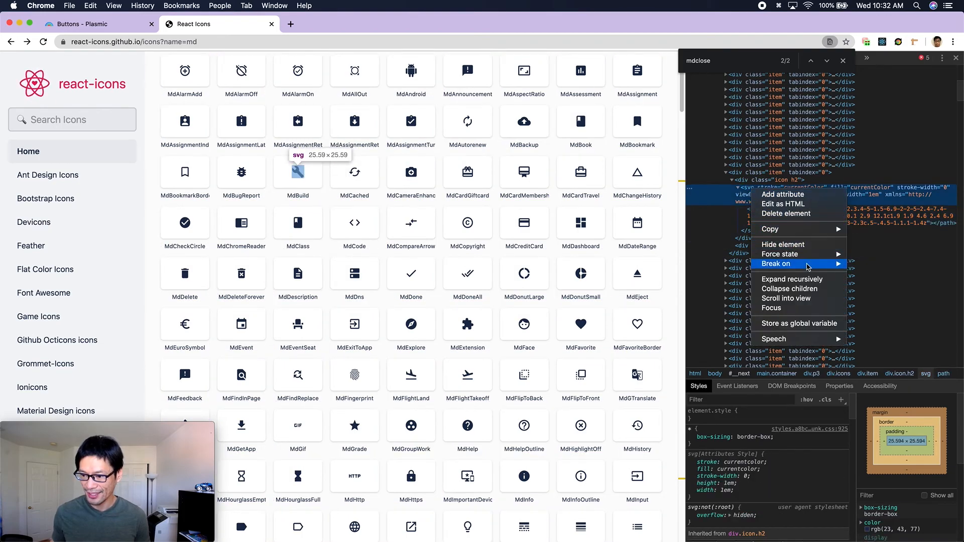
{"action": "mouse_move", "coordinate": [793, 229]}
{"action": "left_click", "coordinate": [875, 265]}
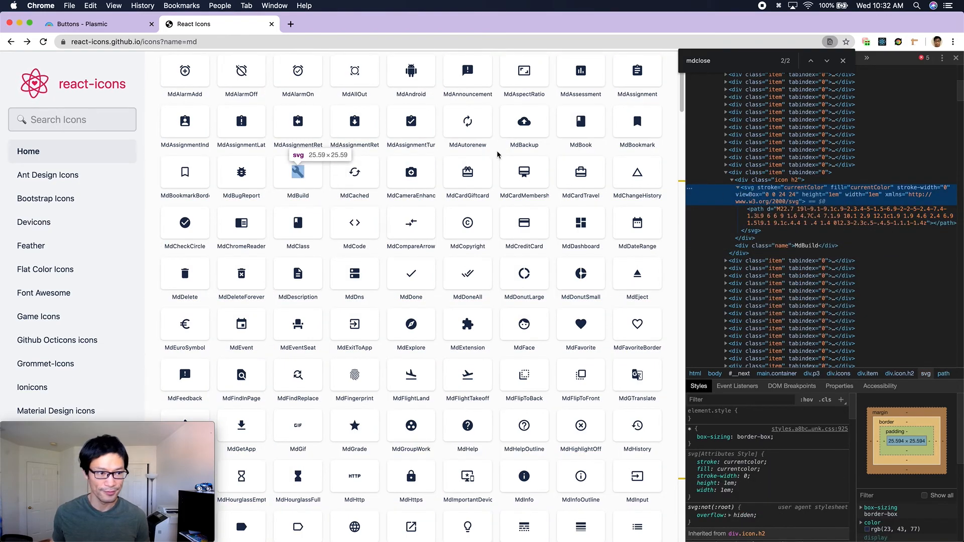
Back in Plasmic, paste the copied MdBuild icon into the Button component after its text
{"action": "left_click", "coordinate": [82, 24]}
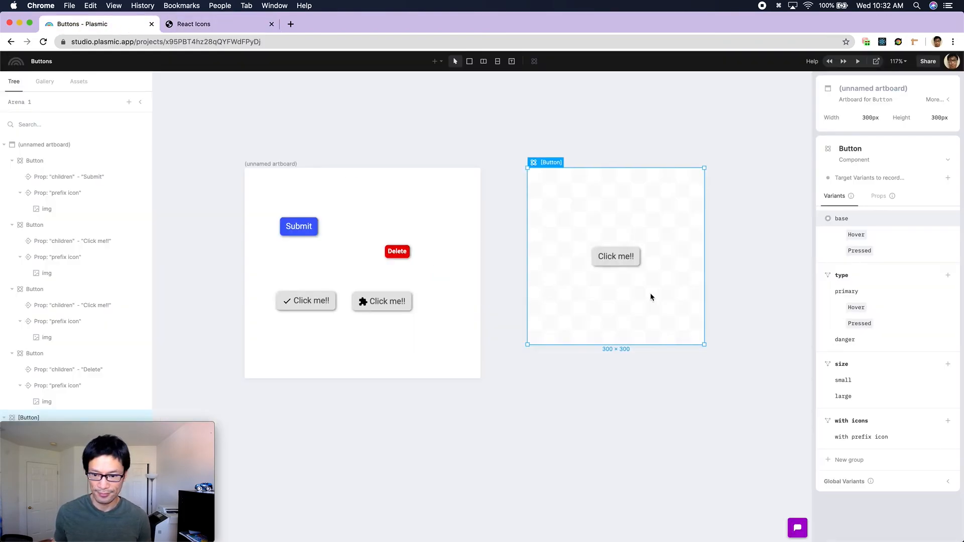
{"action": "left_click", "coordinate": [634, 255]}
{"action": "key", "text": "super+v"}
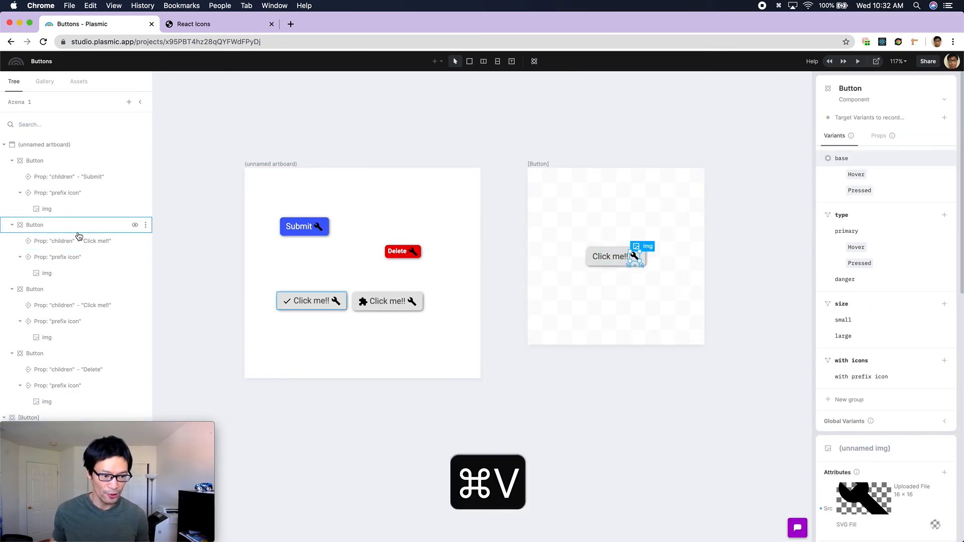
{"action": "left_click", "coordinate": [4, 145]}
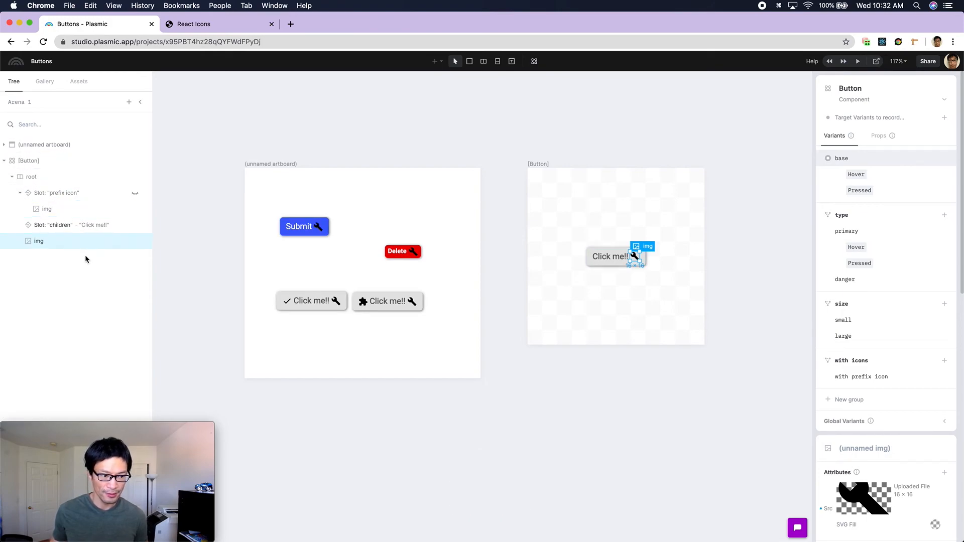
Convert the wrench icon in the Button component to a slot and name the slot "suffix icon"
{"action": "right_click", "coordinate": [635, 257]}
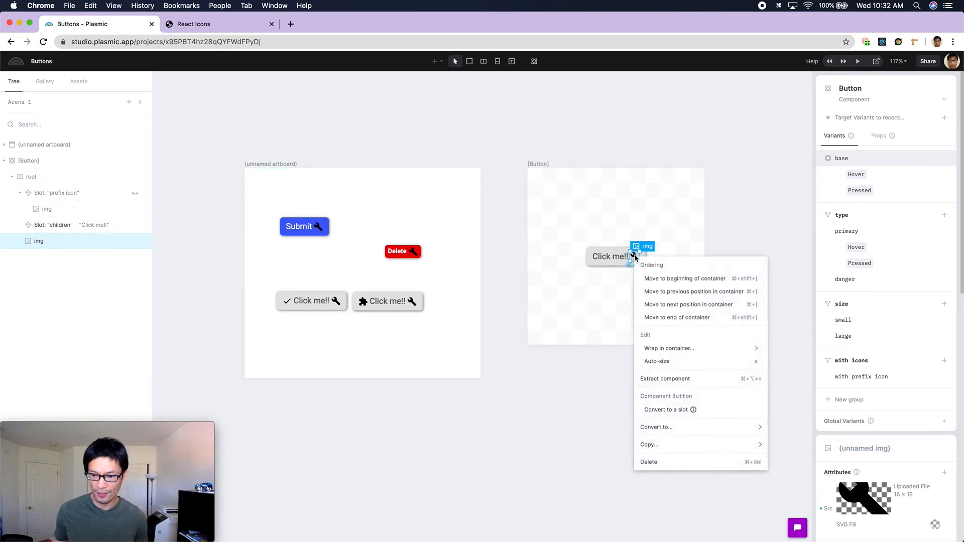
{"action": "left_click", "coordinate": [706, 412]}
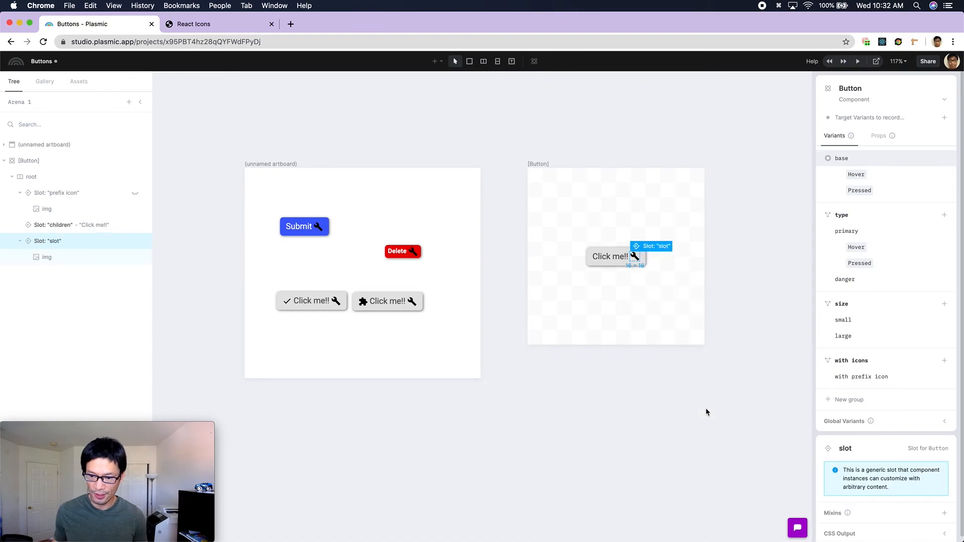
{"action": "left_click", "coordinate": [59, 242]}
{"action": "double_click", "coordinate": [59, 241]}
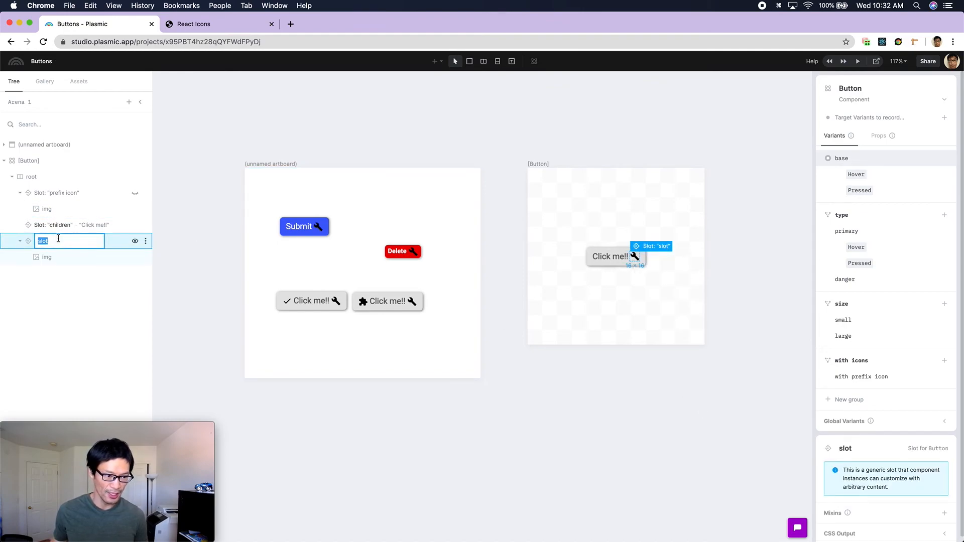
{"action": "type", "text": "postfix"}
{"action": "key", "text": "ctrl+BackSpace"}
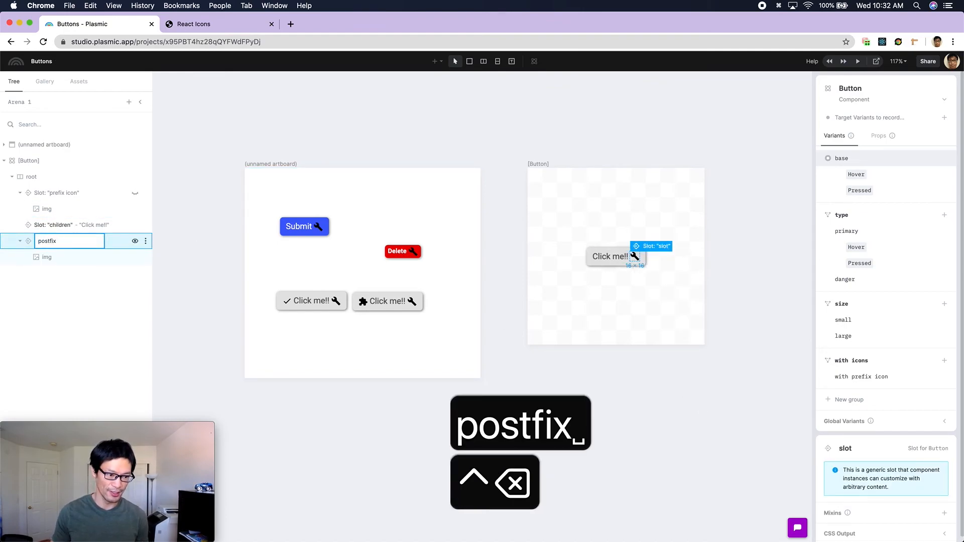
{"action": "key", "text": "BackSpace"}
{"action": "key", "text": "BackSpace"}
{"action": "key", "text": "alt+super+BackSpace"}
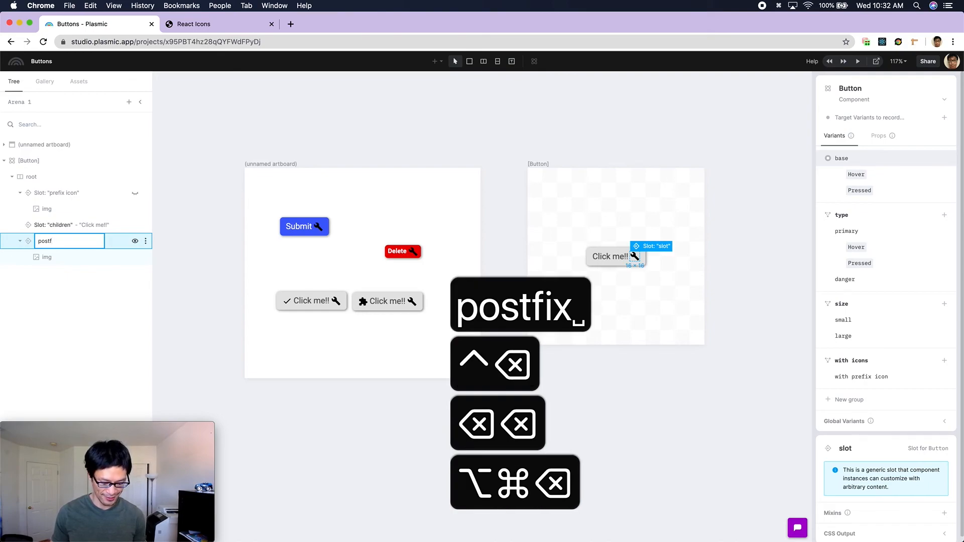
{"action": "key", "text": "super+BackSpace"}
{"action": "type", "text": "suffix icon"}
{"action": "key", "text": "Return"}
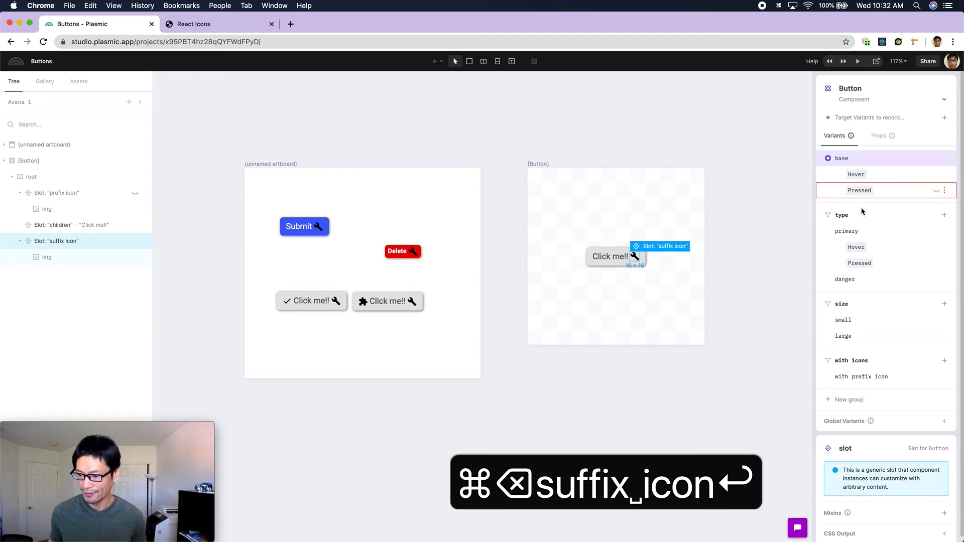
Hide the suffix icon slot in the base variant and add a "with suffix icon" variant to the "with icons" group that shows it
{"action": "left_click", "coordinate": [135, 242]}
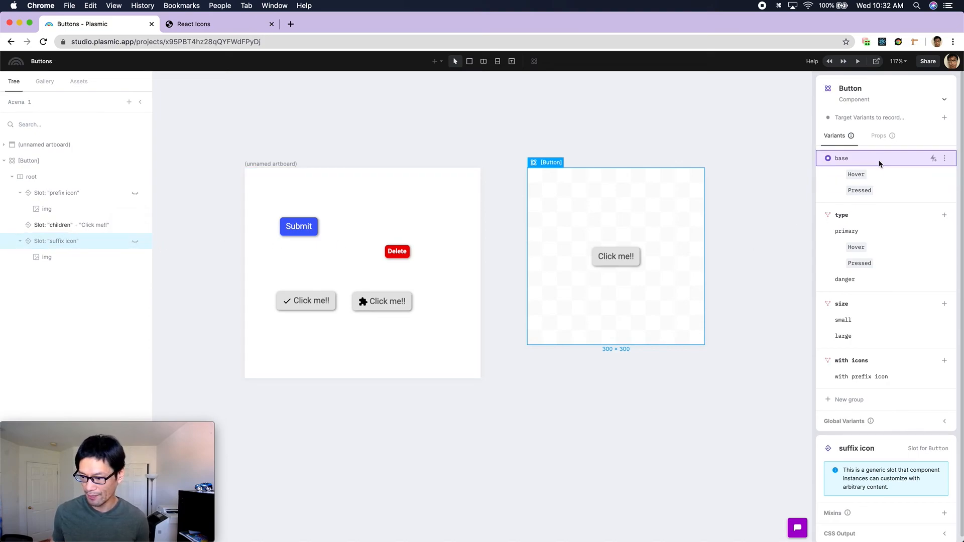
{"action": "left_click", "coordinate": [944, 360]}
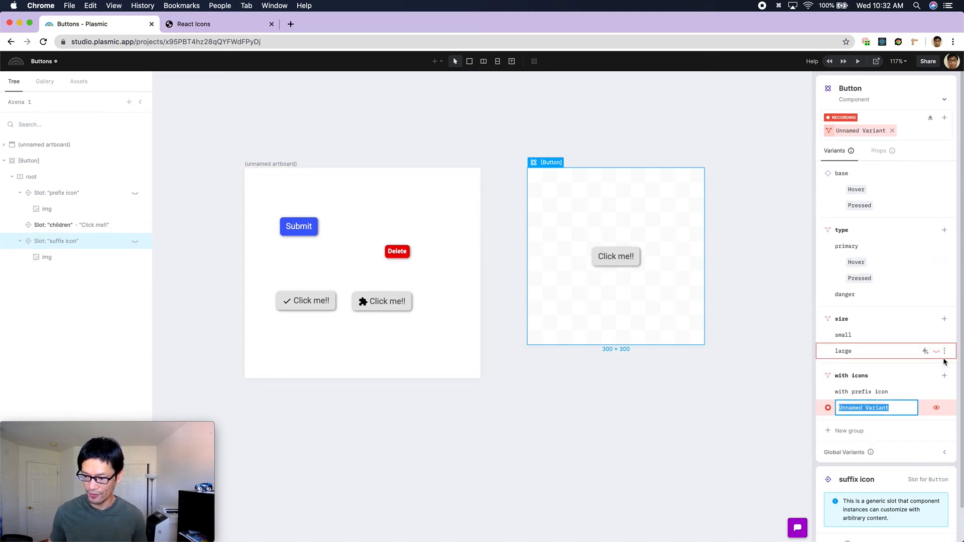
{"action": "type", "text": "with suffix icon"}
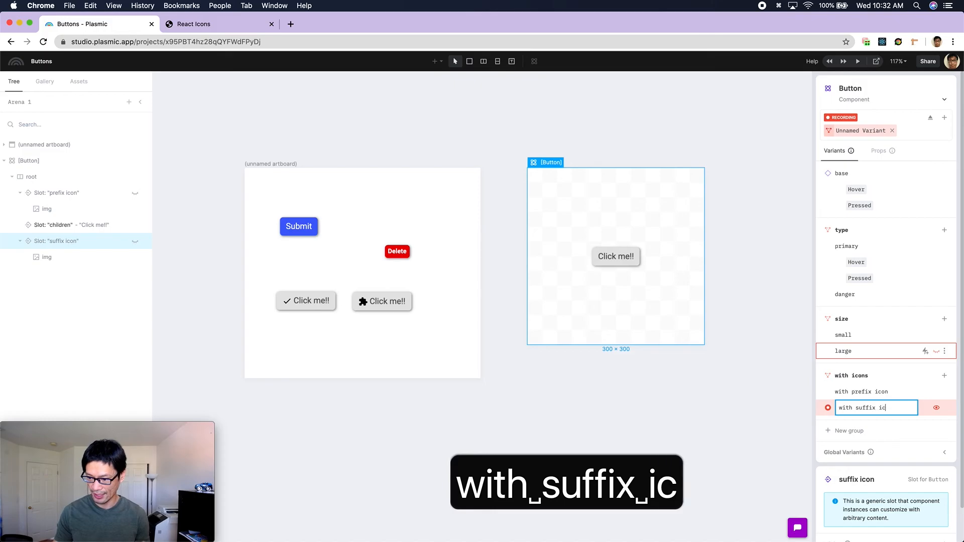
{"action": "key", "text": "Return"}
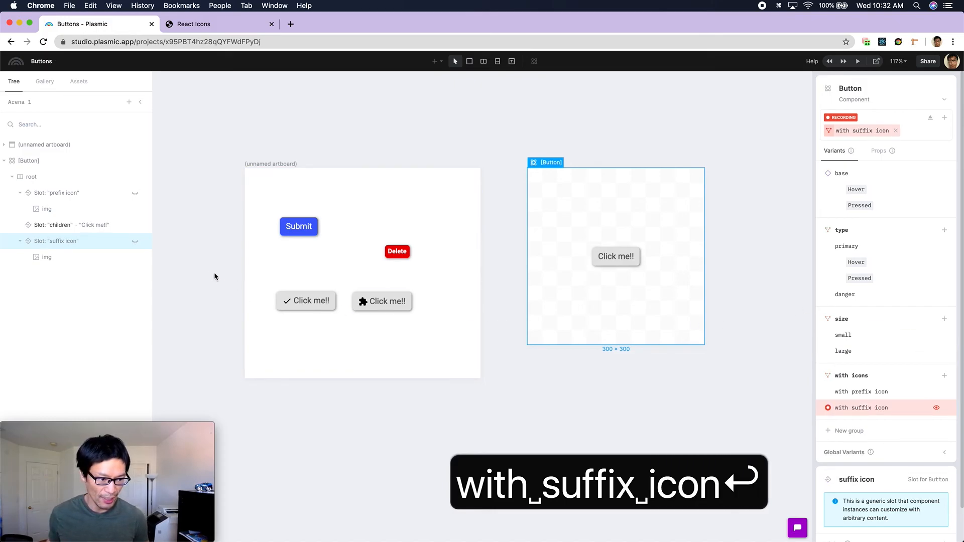
{"action": "left_click", "coordinate": [135, 243]}
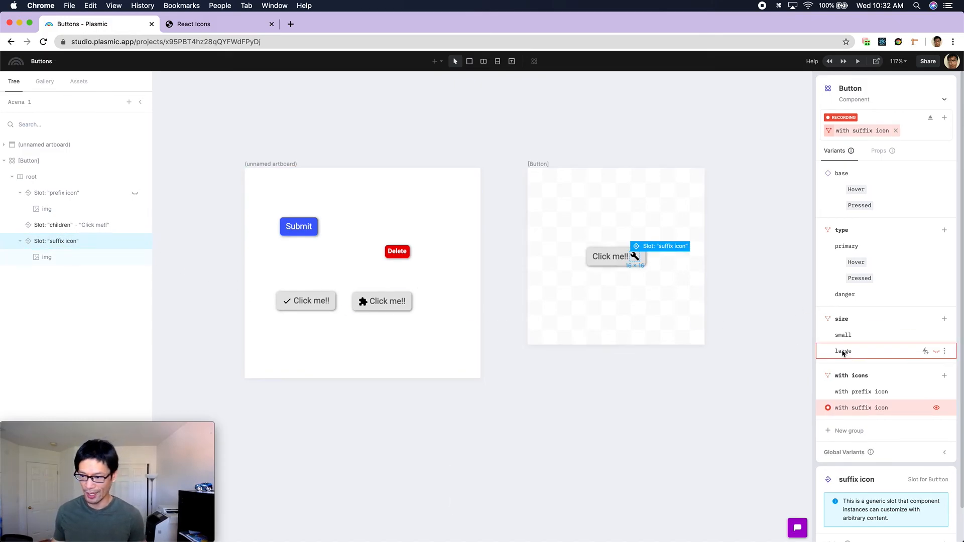
Check the Button component's look in its base, "with prefix icon" and "with suffix icon" variants
{"action": "left_click", "coordinate": [641, 293]}
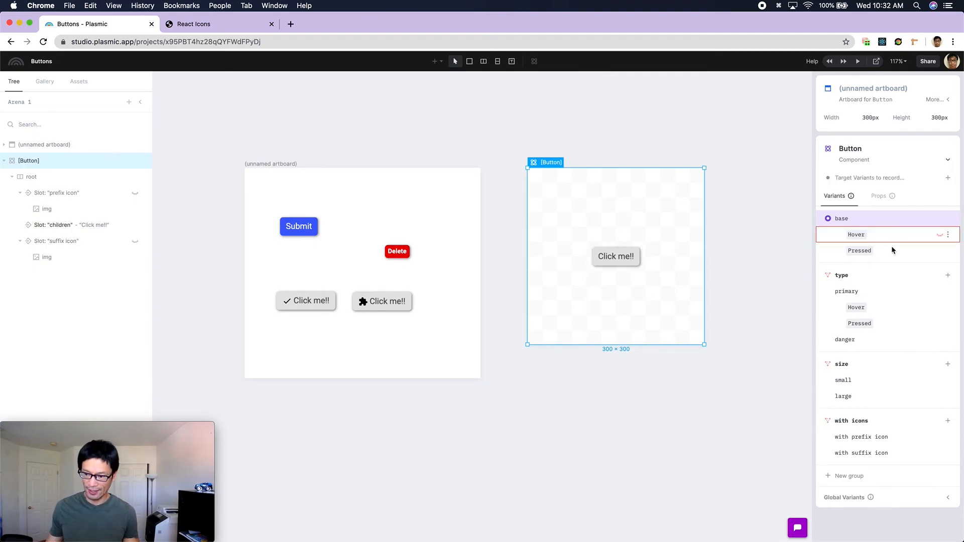
{"action": "left_click", "coordinate": [884, 437]}
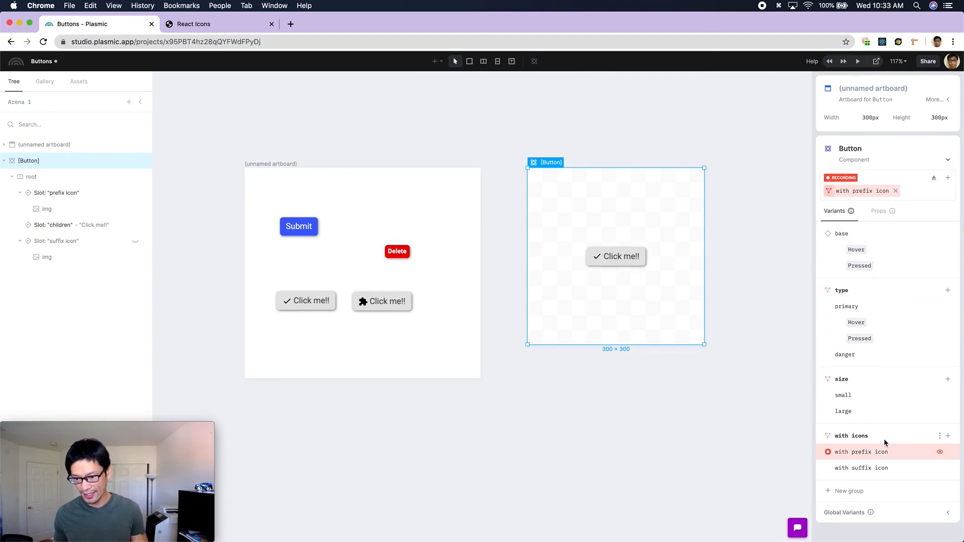
{"action": "left_click", "coordinate": [885, 467]}
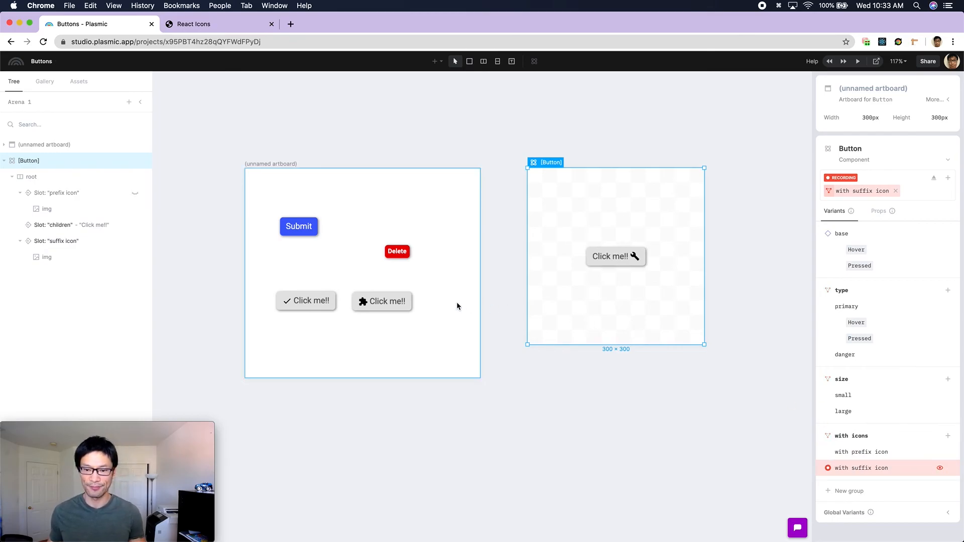
Switch the "Click me!!" button instance with the puzzle icon to the "with suffix icon" variant
{"action": "left_click", "coordinate": [407, 306]}
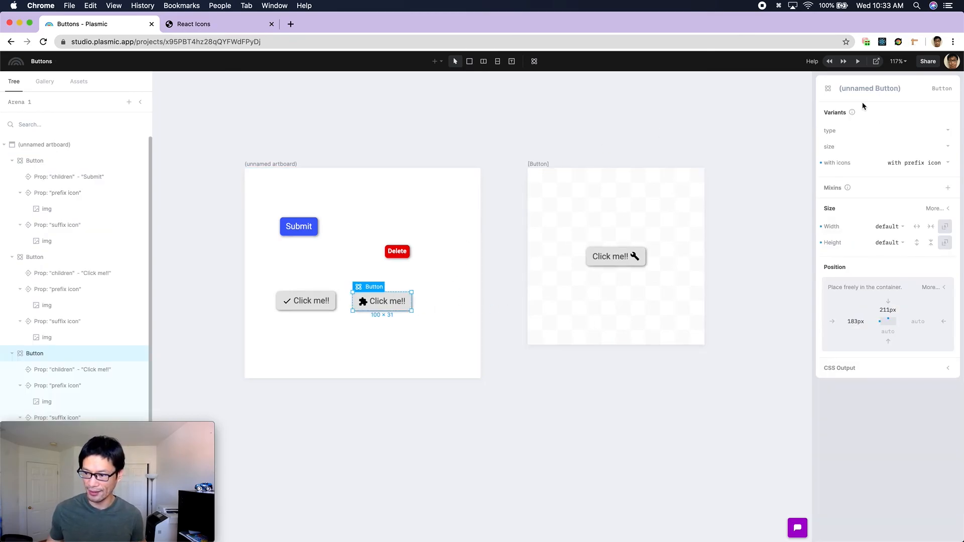
{"action": "left_click", "coordinate": [940, 163]}
{"action": "left_click", "coordinate": [893, 199]}
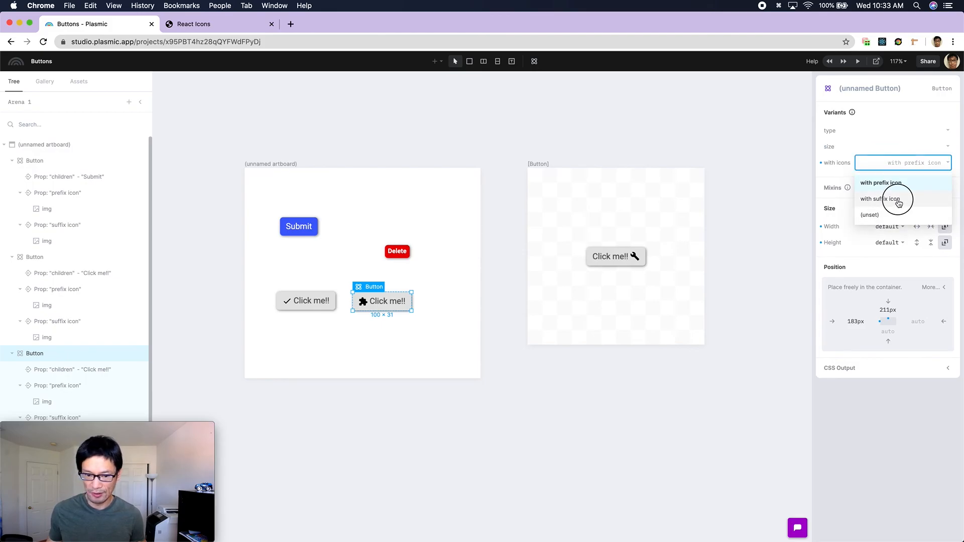
{"action": "left_click", "coordinate": [445, 315]}
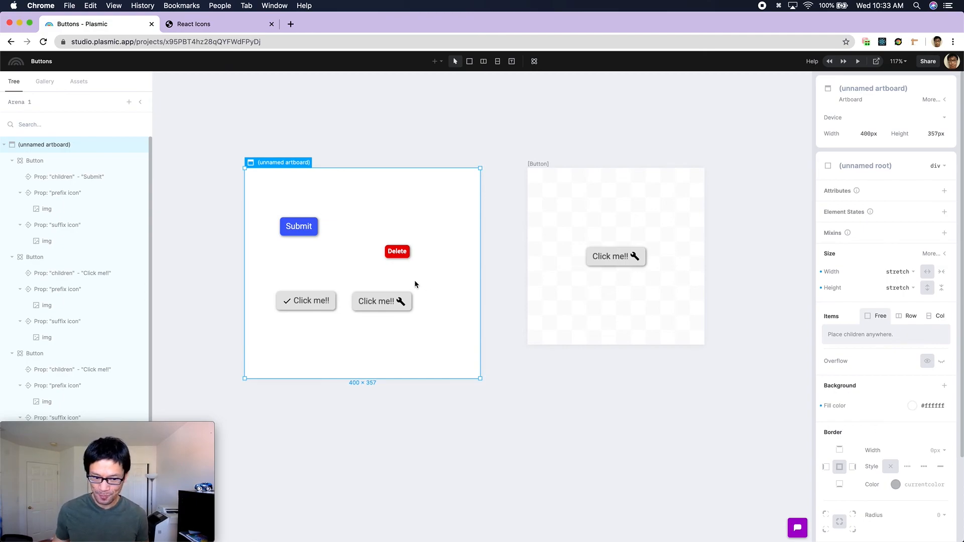
Try the prefix and suffix icon options on the wrench-icon button instance and unset its "with icons" variant
{"action": "left_click", "coordinate": [403, 300]}
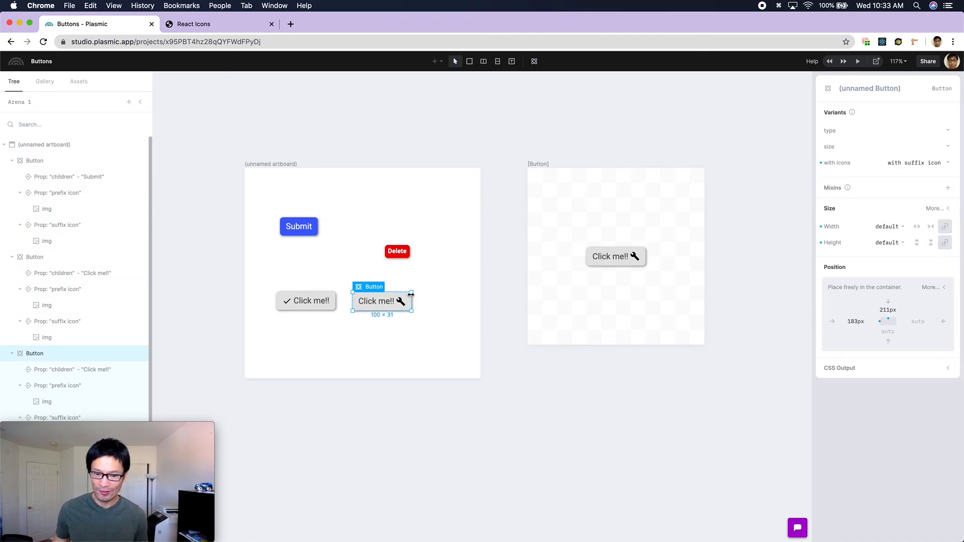
{"action": "left_click", "coordinate": [916, 162]}
{"action": "left_click", "coordinate": [911, 181]}
{"action": "left_click", "coordinate": [909, 164]}
{"action": "left_click", "coordinate": [911, 200]}
{"action": "left_click", "coordinate": [904, 166]}
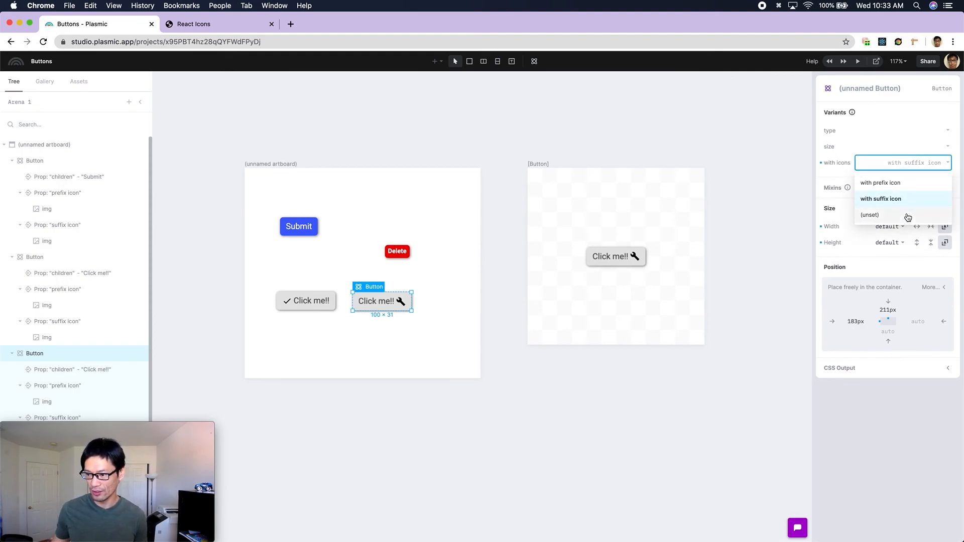
{"action": "left_click", "coordinate": [911, 213]}
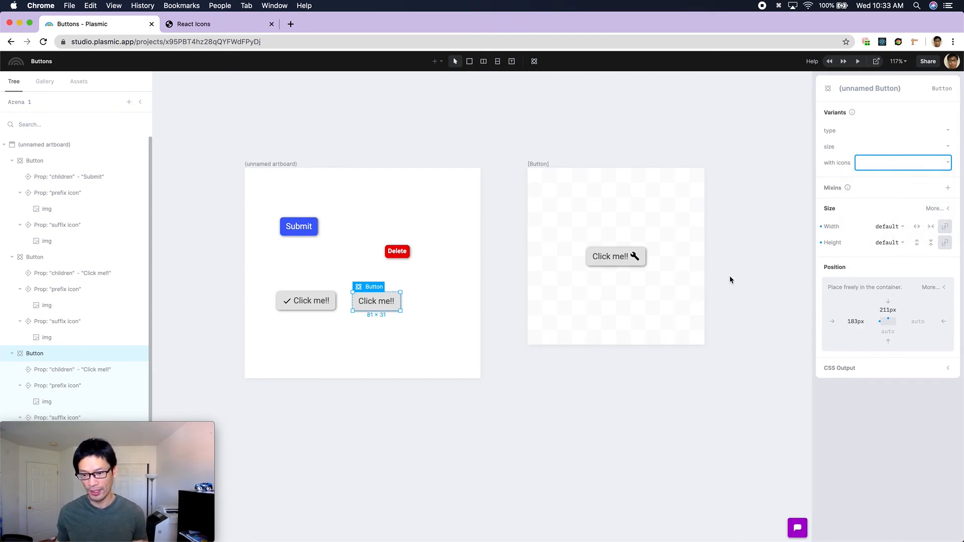
Stop recording the "with suffix icon" variant and change the Button component's "with icons" variant group to multi-choice
{"action": "left_click", "coordinate": [675, 297]}
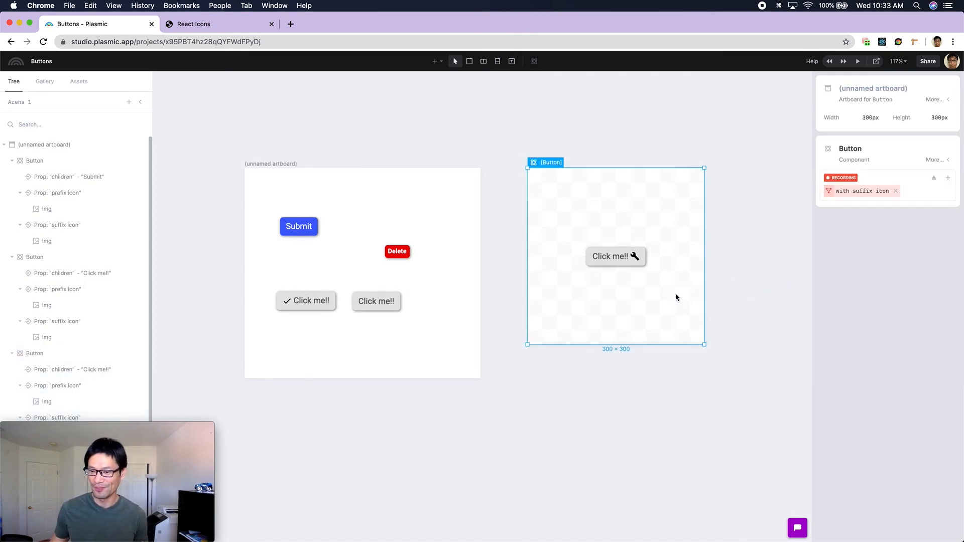
{"action": "left_click", "coordinate": [934, 180]}
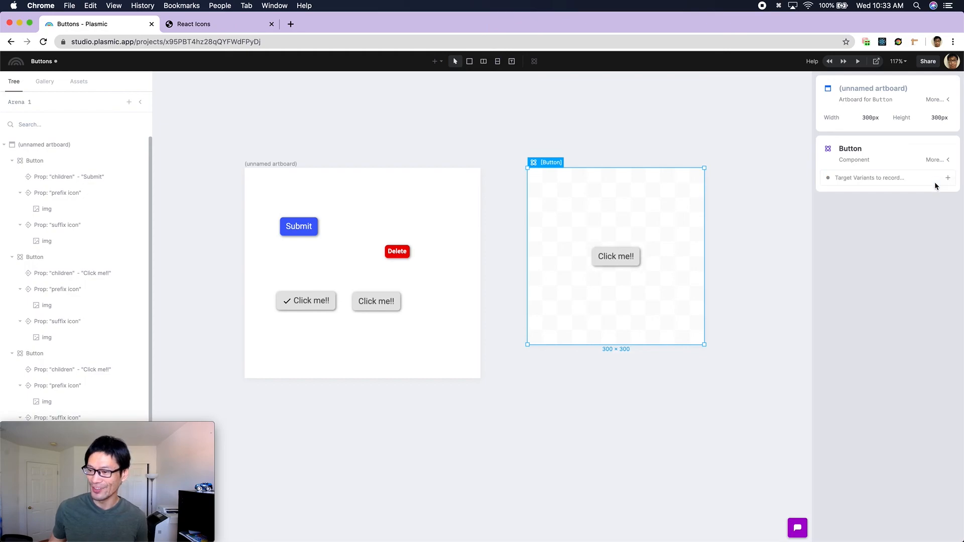
{"action": "left_click", "coordinate": [931, 162]}
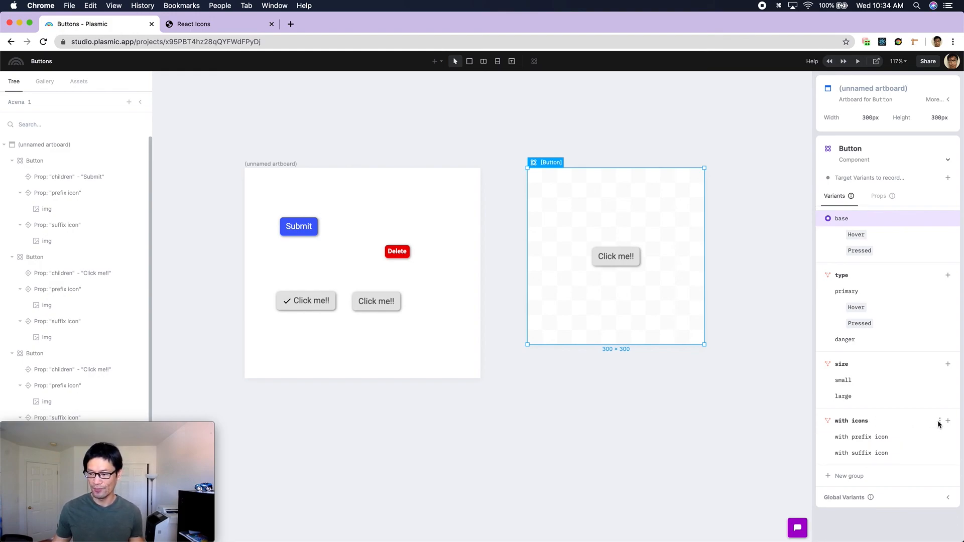
{"action": "right_click", "coordinate": [908, 422]}
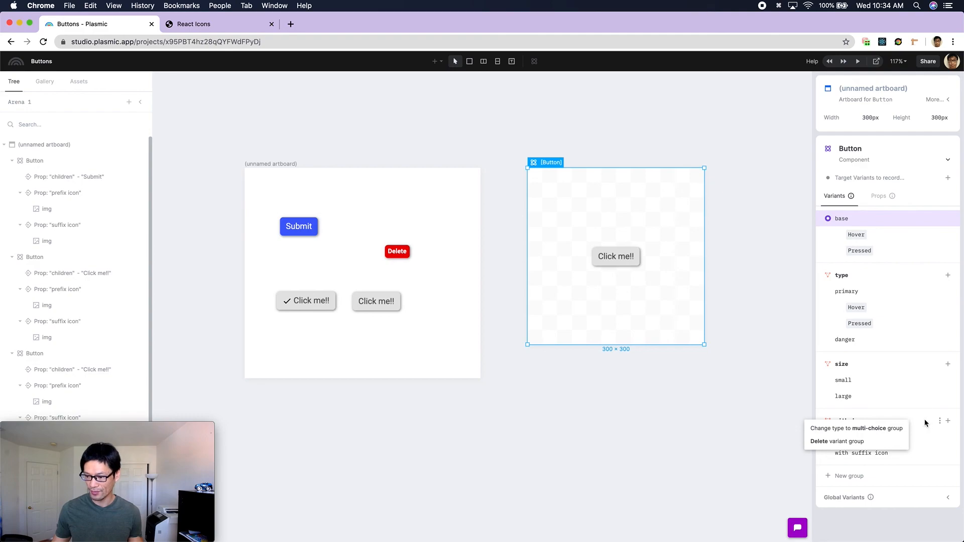
{"action": "left_click", "coordinate": [940, 421]}
{"action": "left_click", "coordinate": [939, 421]}
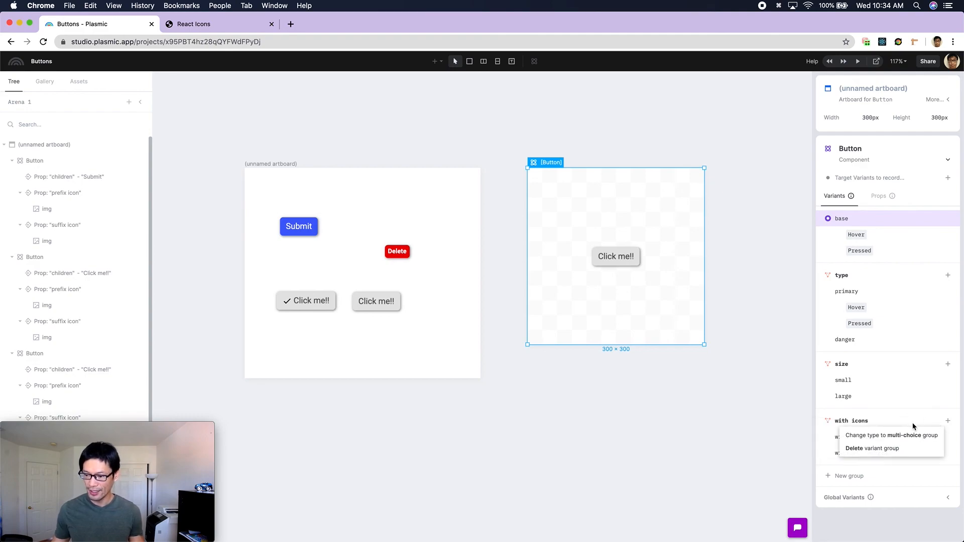
{"action": "left_click", "coordinate": [886, 440]}
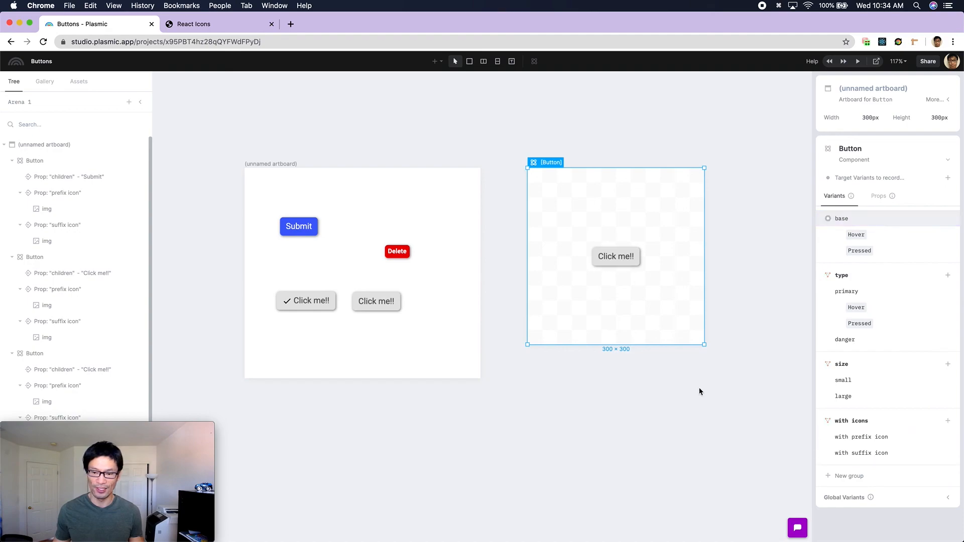
Apply both "with prefix icon" and "with suffix icon" to the "Click me!!" button instance that has no icon
{"action": "left_click", "coordinate": [396, 308]}
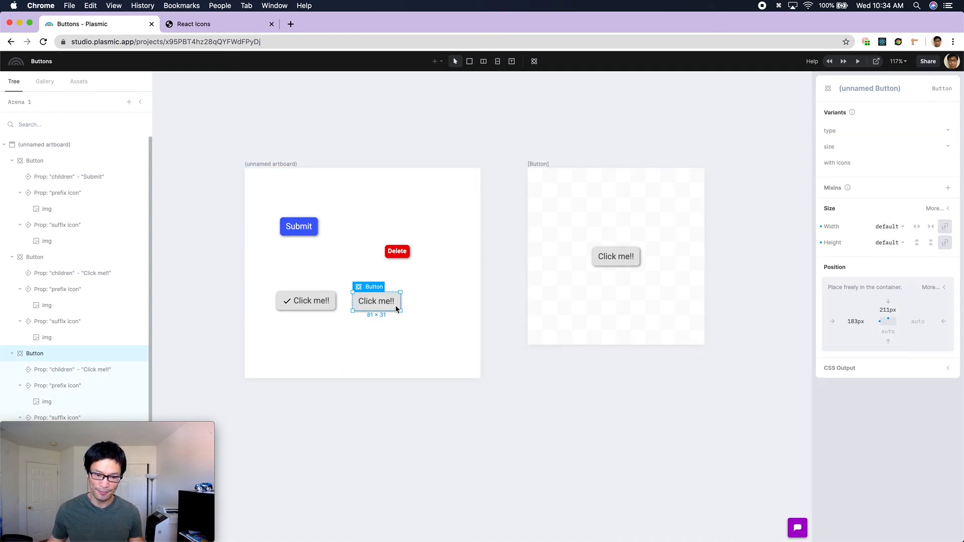
{"action": "left_click", "coordinate": [889, 163]}
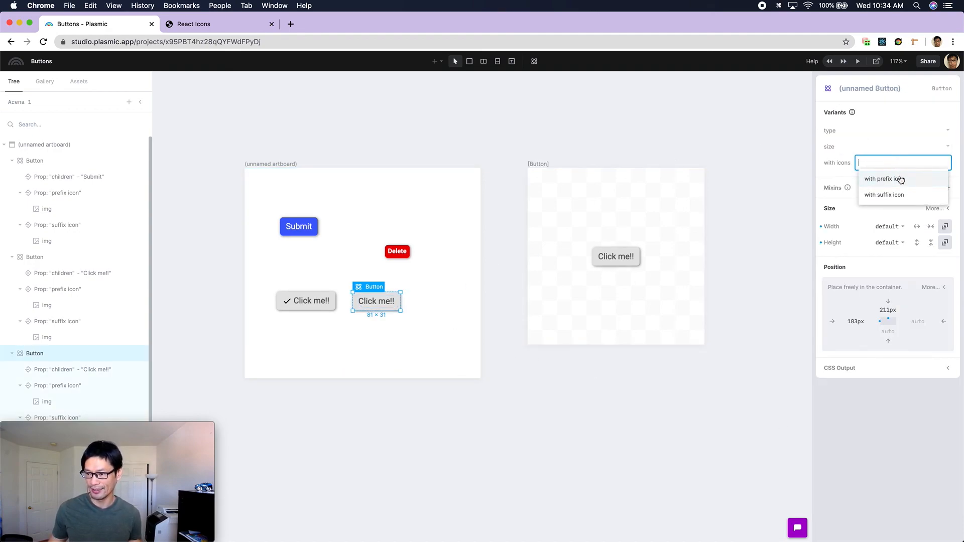
{"action": "left_click", "coordinate": [898, 180]}
{"action": "left_click", "coordinate": [916, 185]}
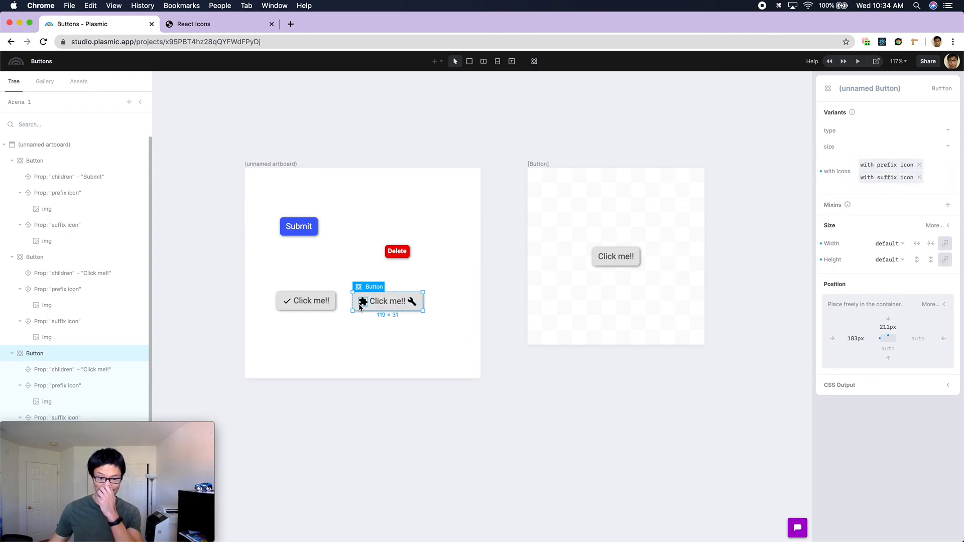
{"action": "left_click", "coordinate": [435, 338]}
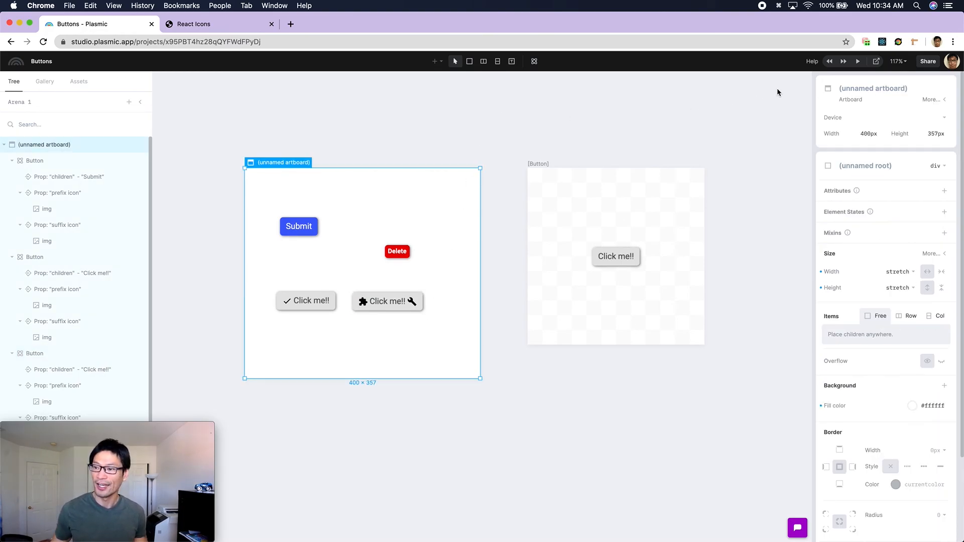
Preview the artboard in live mode, test both "Click me!!" buttons and the Submit button, and return to editing
{"action": "left_click", "coordinate": [857, 61]}
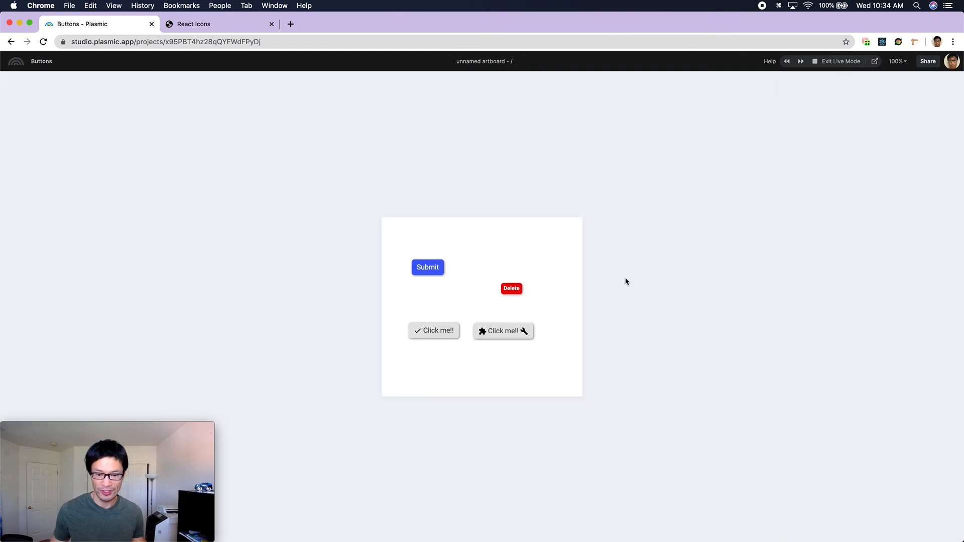
{"action": "left_click", "coordinate": [506, 332]}
{"action": "left_click", "coordinate": [441, 333]}
{"action": "left_click", "coordinate": [430, 270]}
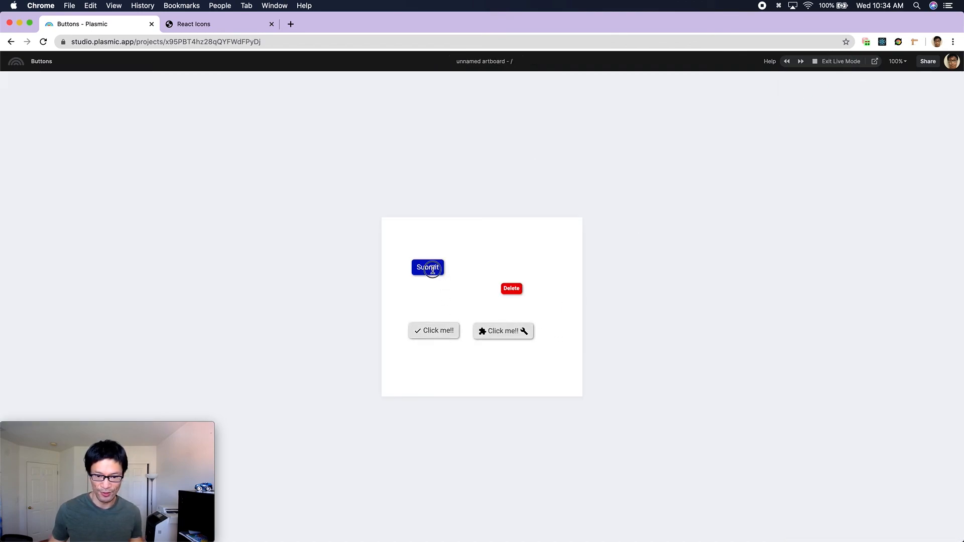
{"action": "left_click", "coordinate": [827, 62]}
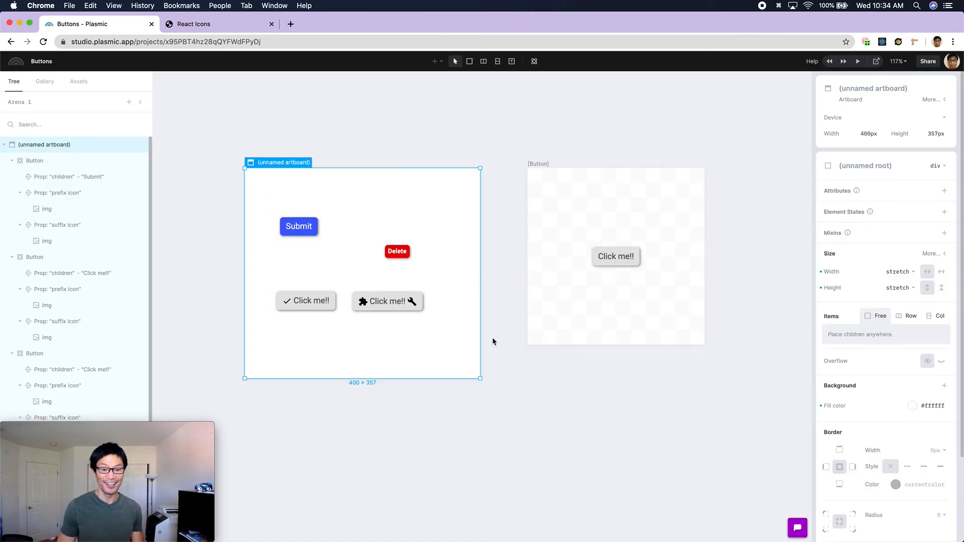